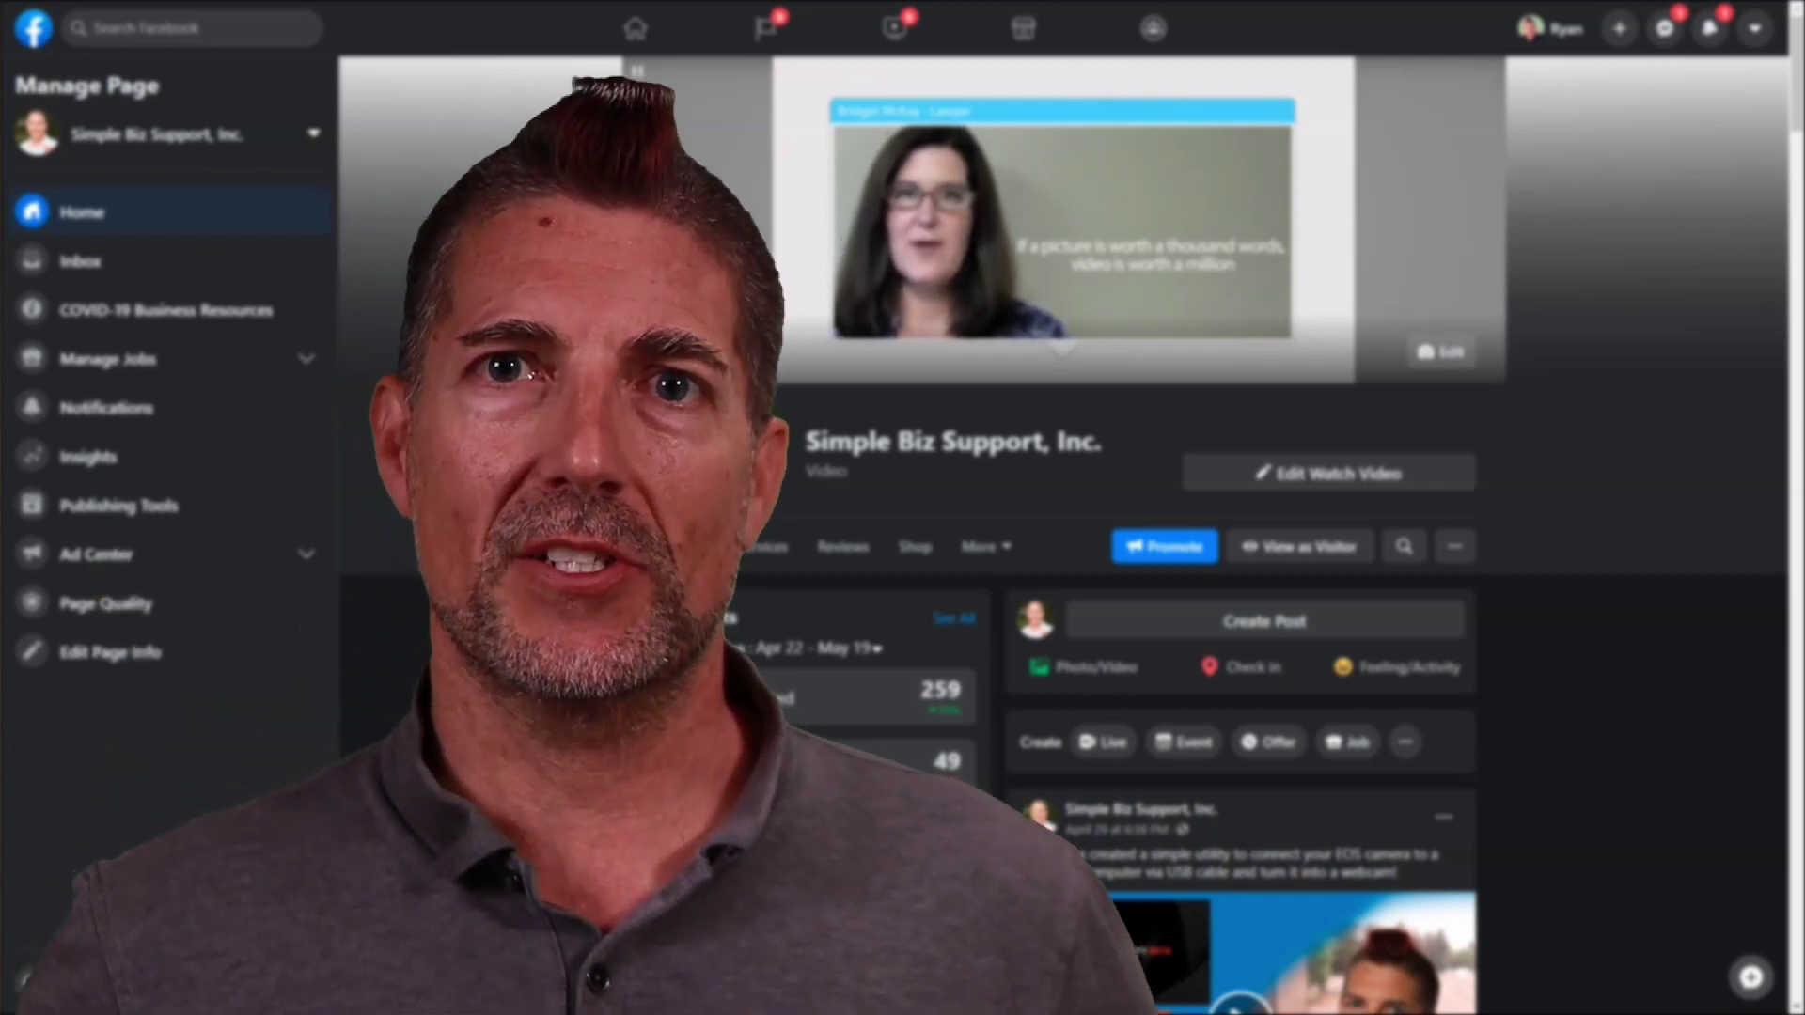
- Scroll down through the Facebook feed and back up to the top
scroll(1062, 527, "down", 1)
scroll(1062, 527, "down", 3)
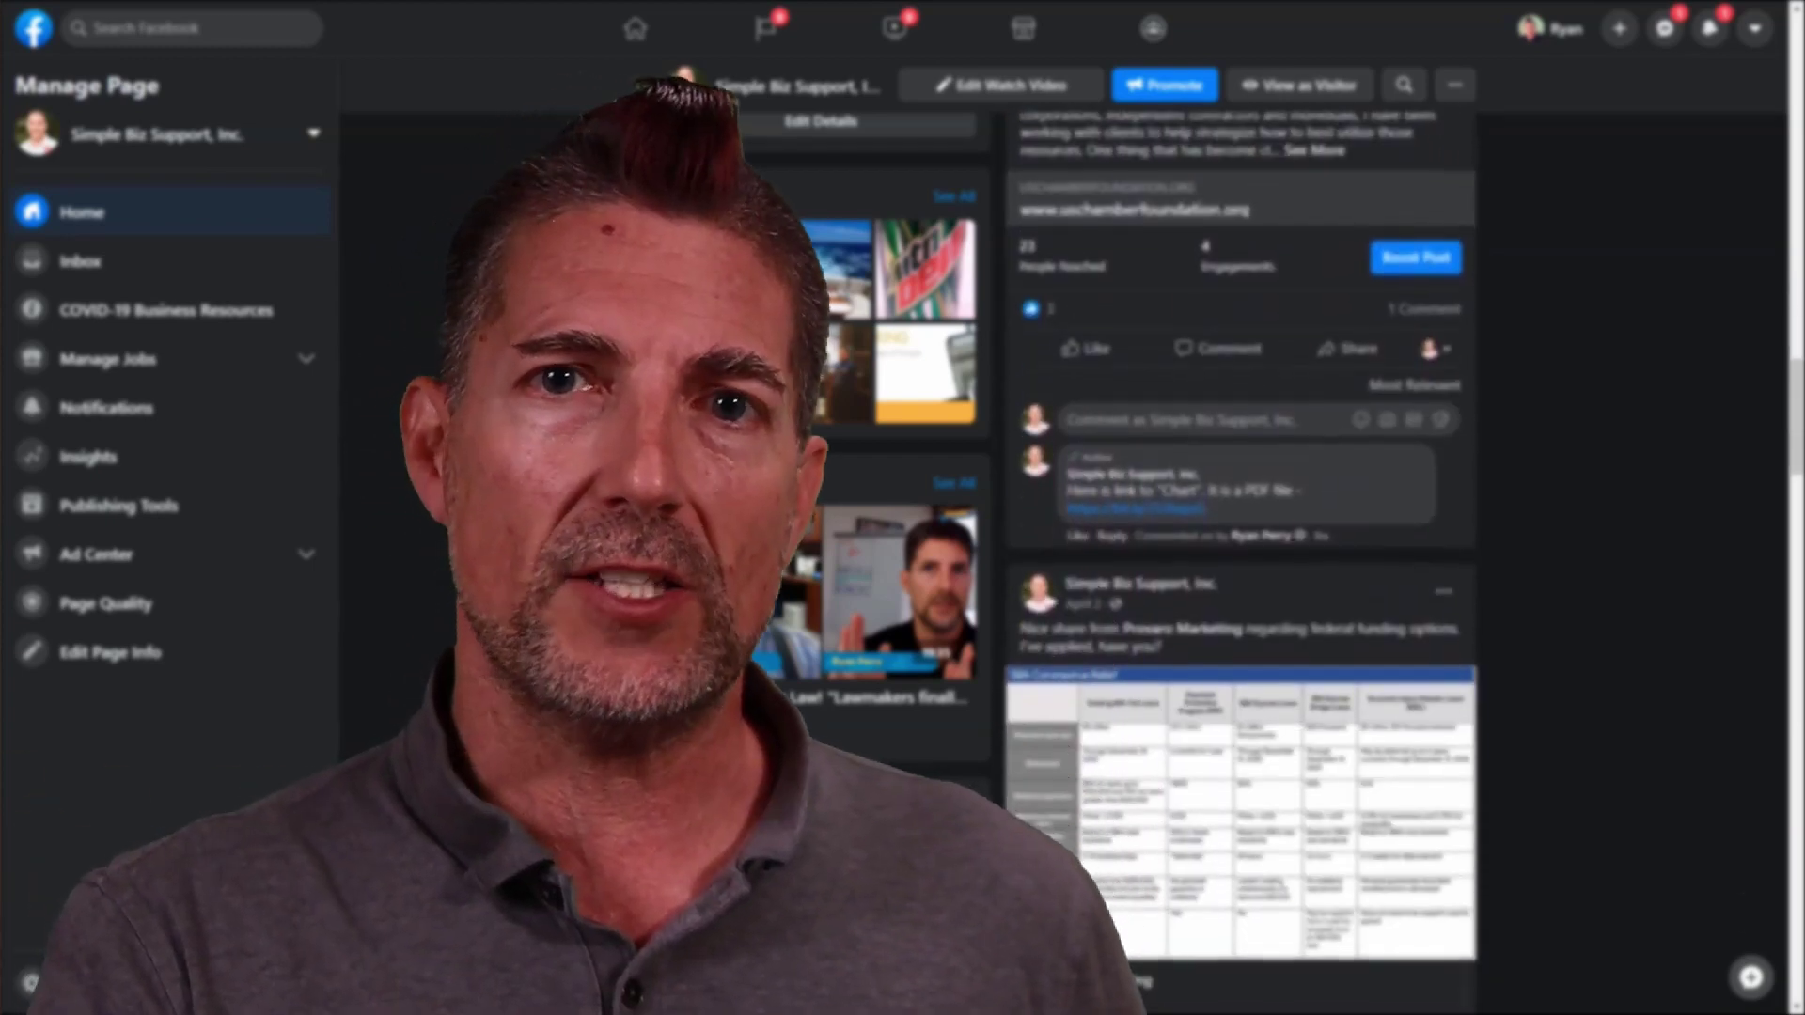
scroll(1241, 564, "down", 3)
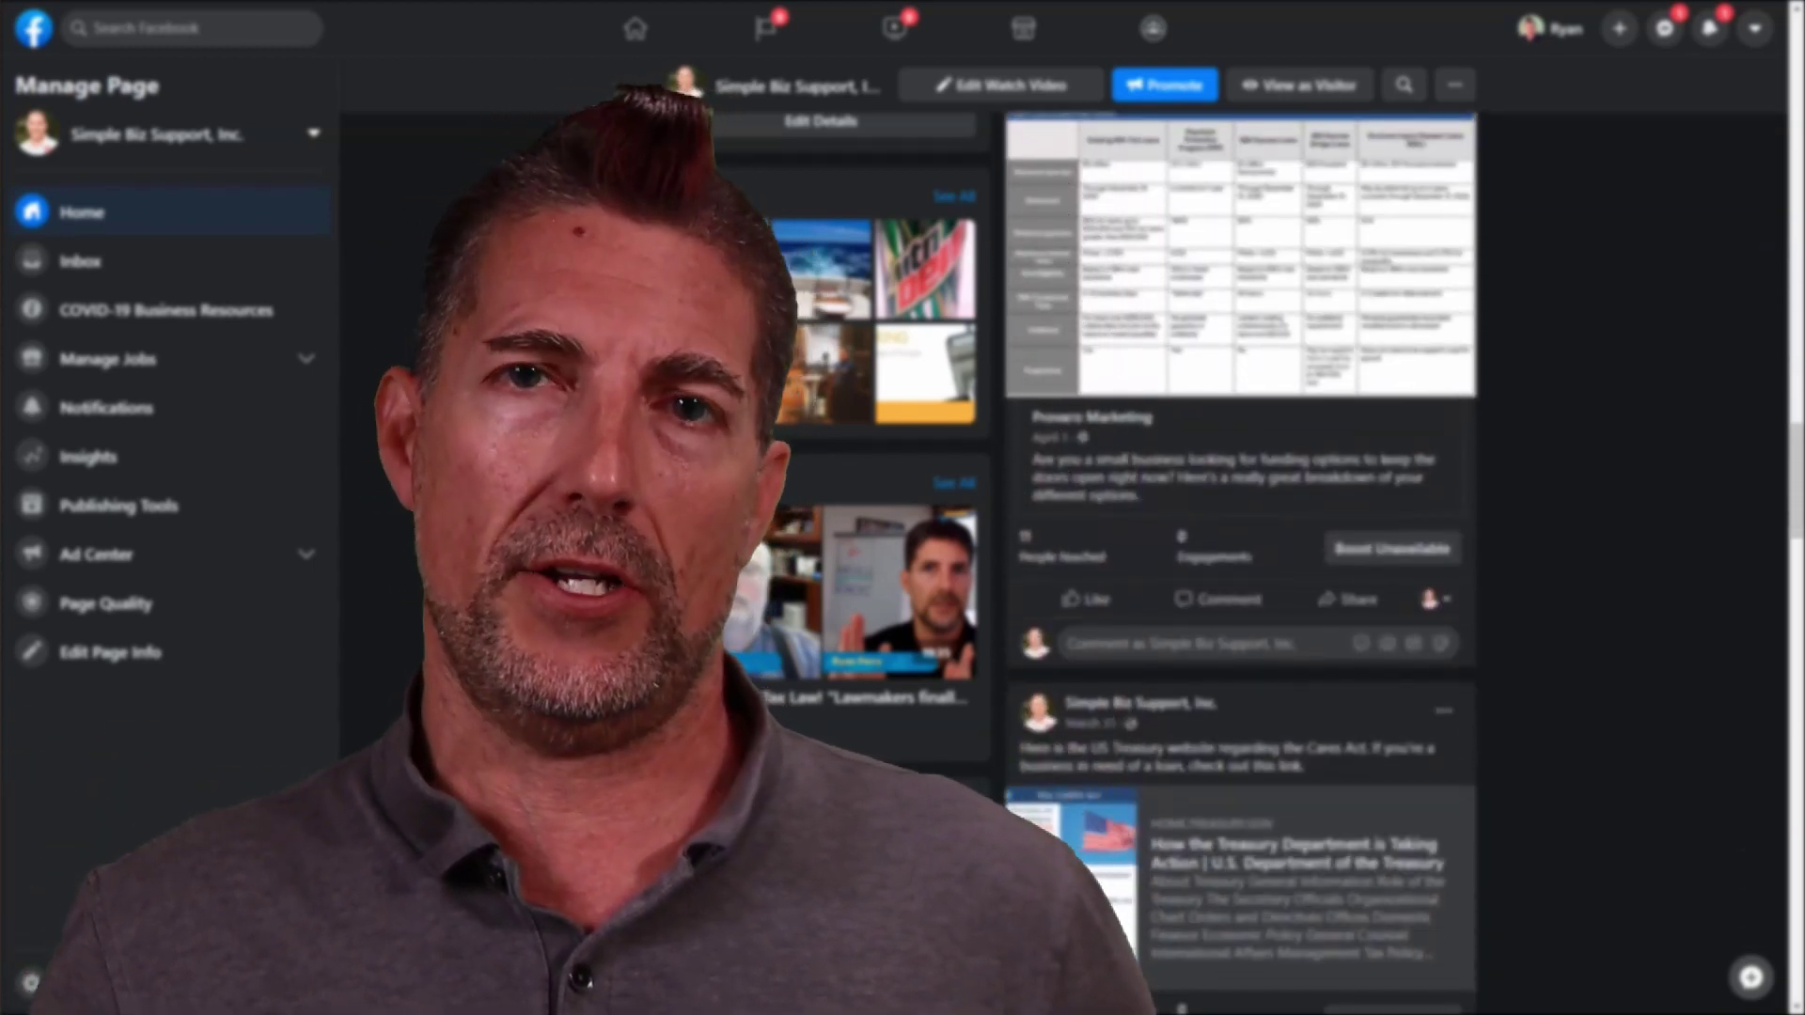
scroll(1240, 564, "down", 3)
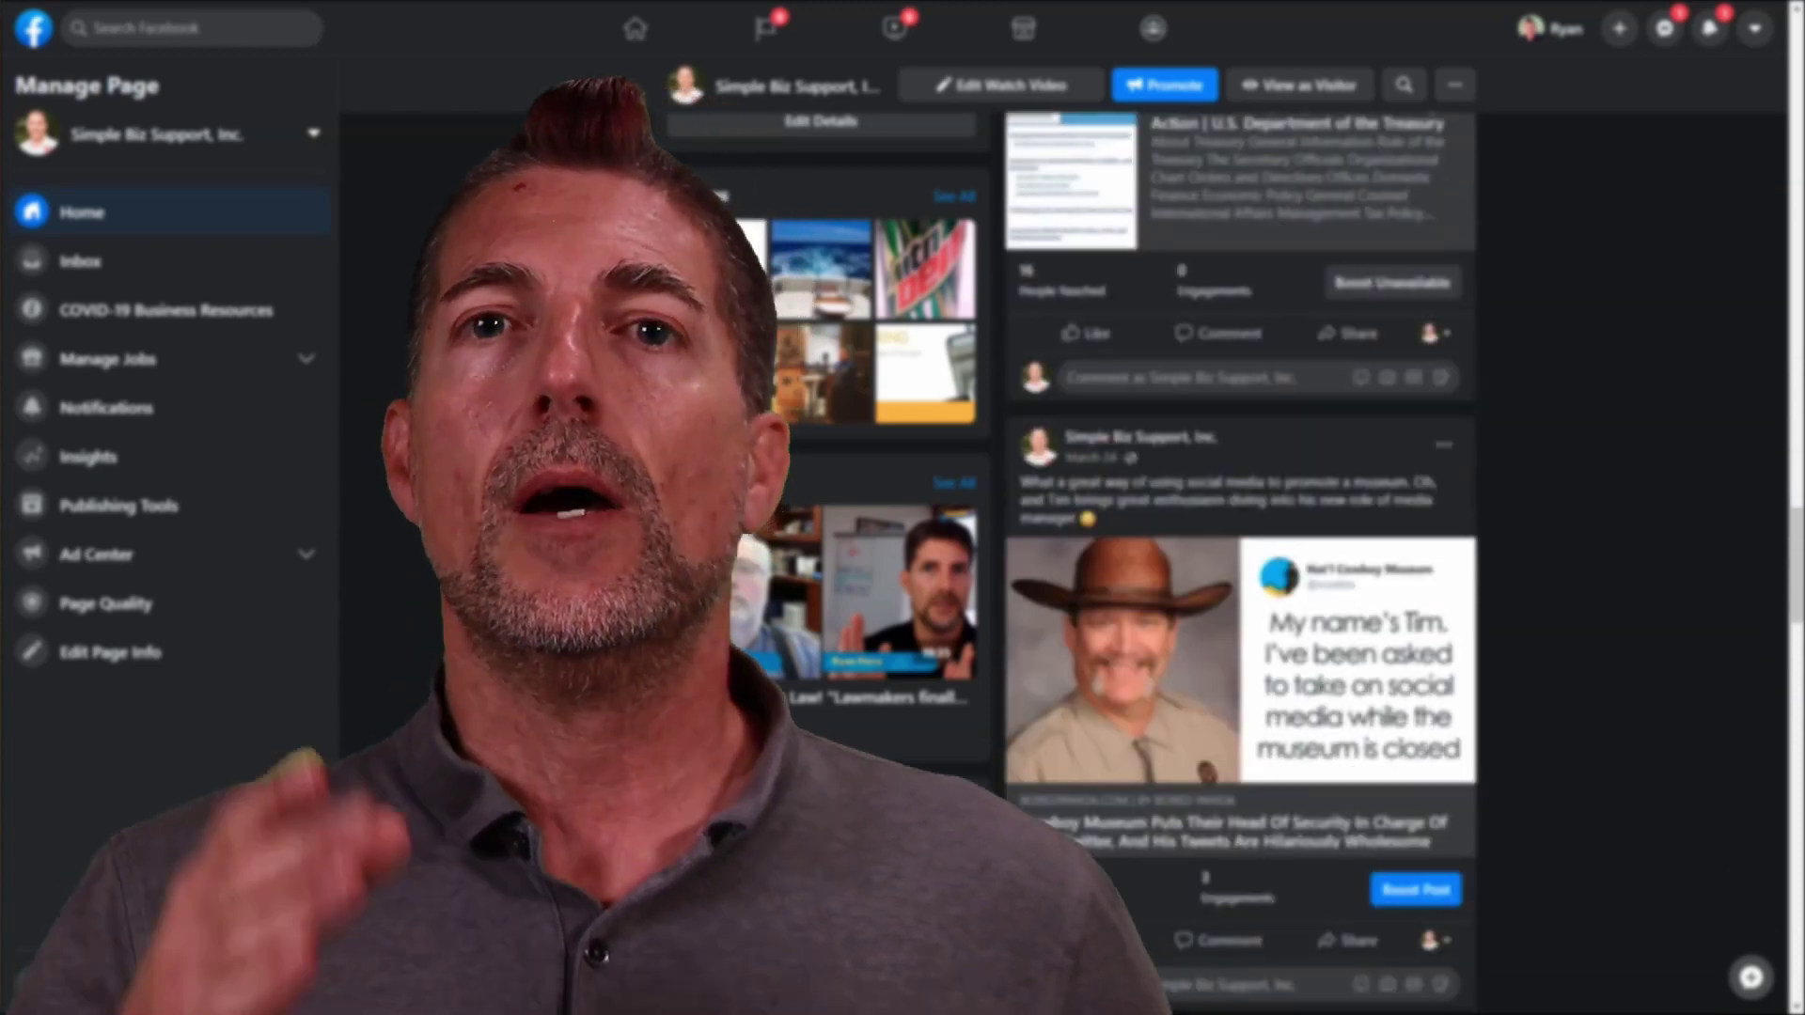
scroll(1241, 564, "down", 4)
scroll(1241, 564, "down", 3)
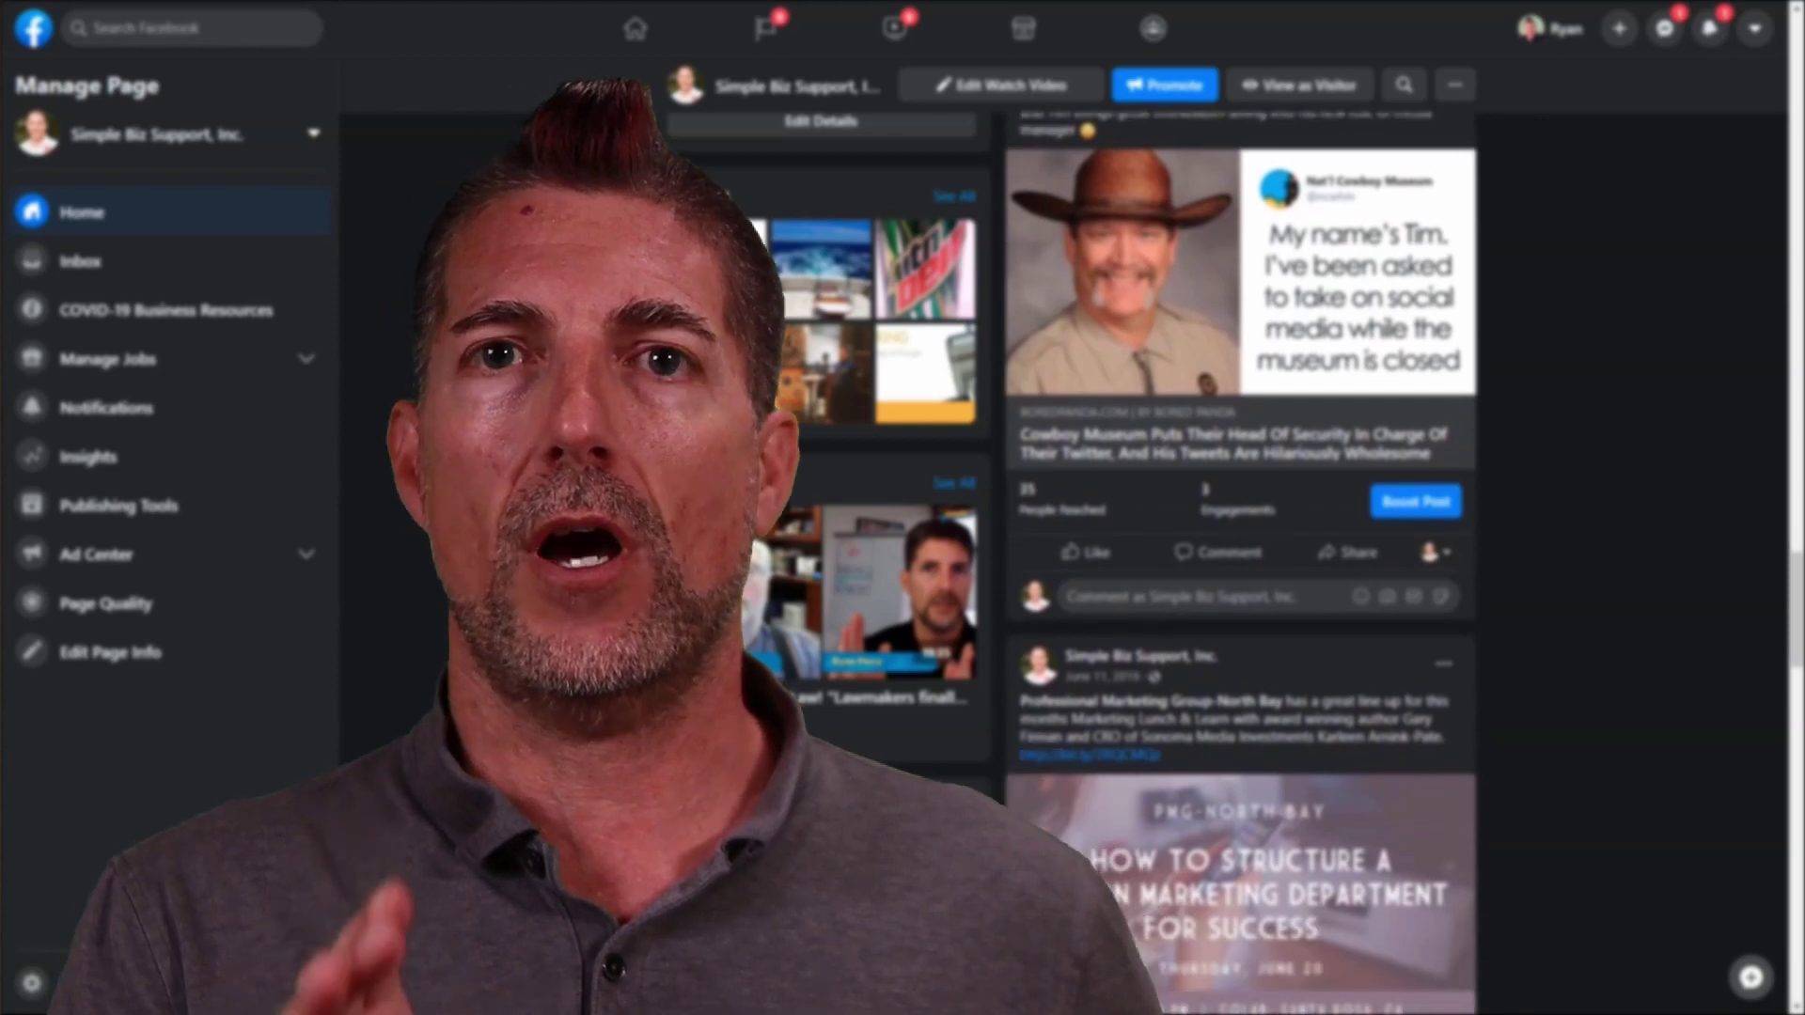
scroll(1240, 564, "down", 6)
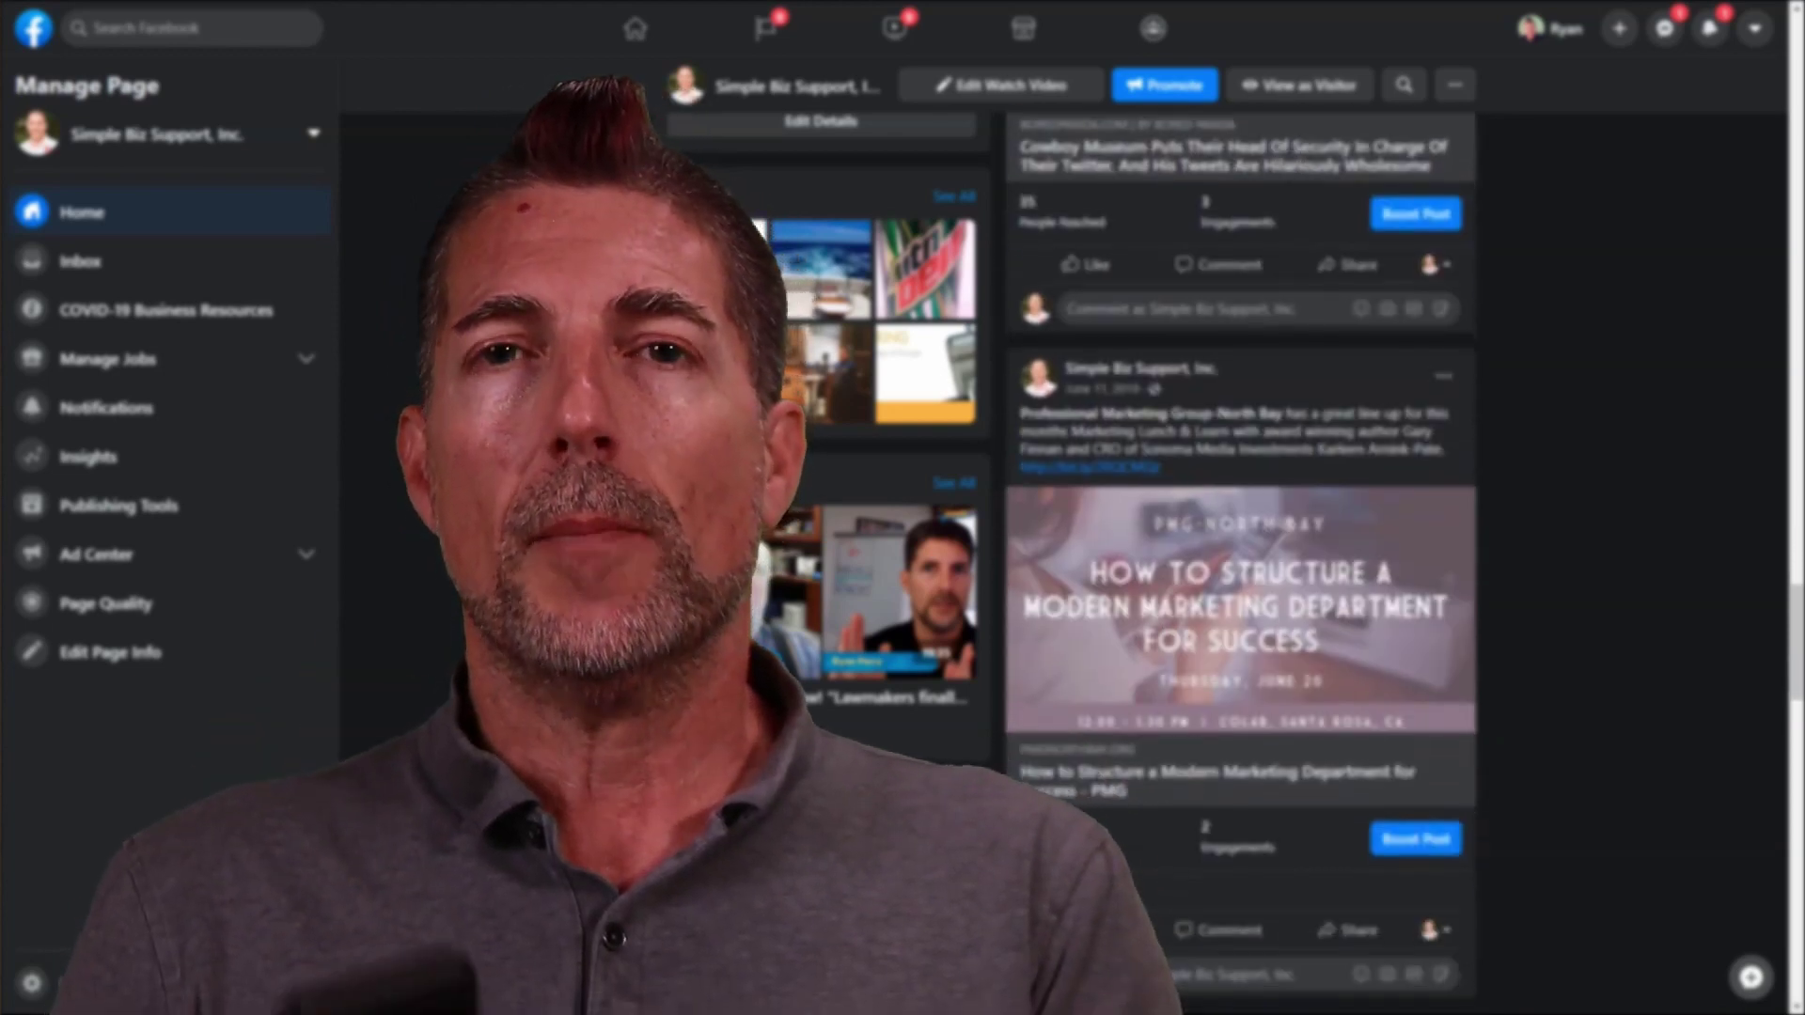
scroll(1241, 564, "down", 2)
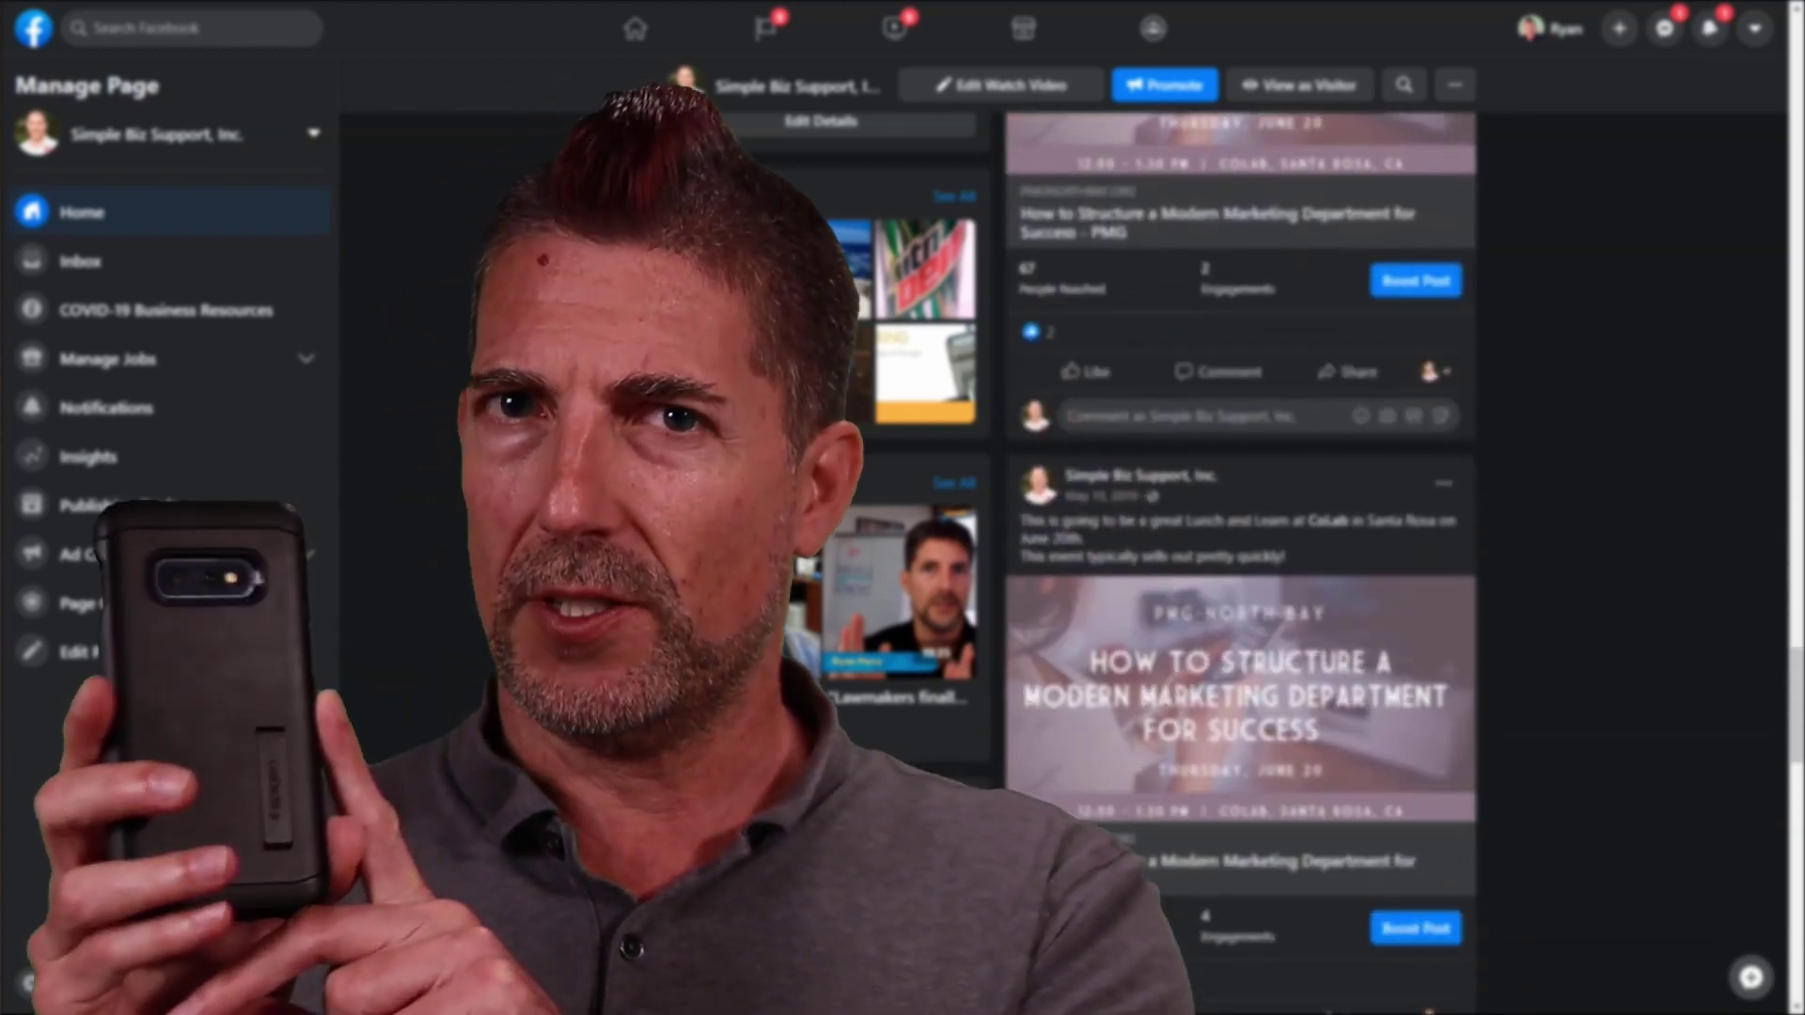
scroll(1241, 564, "down", 2)
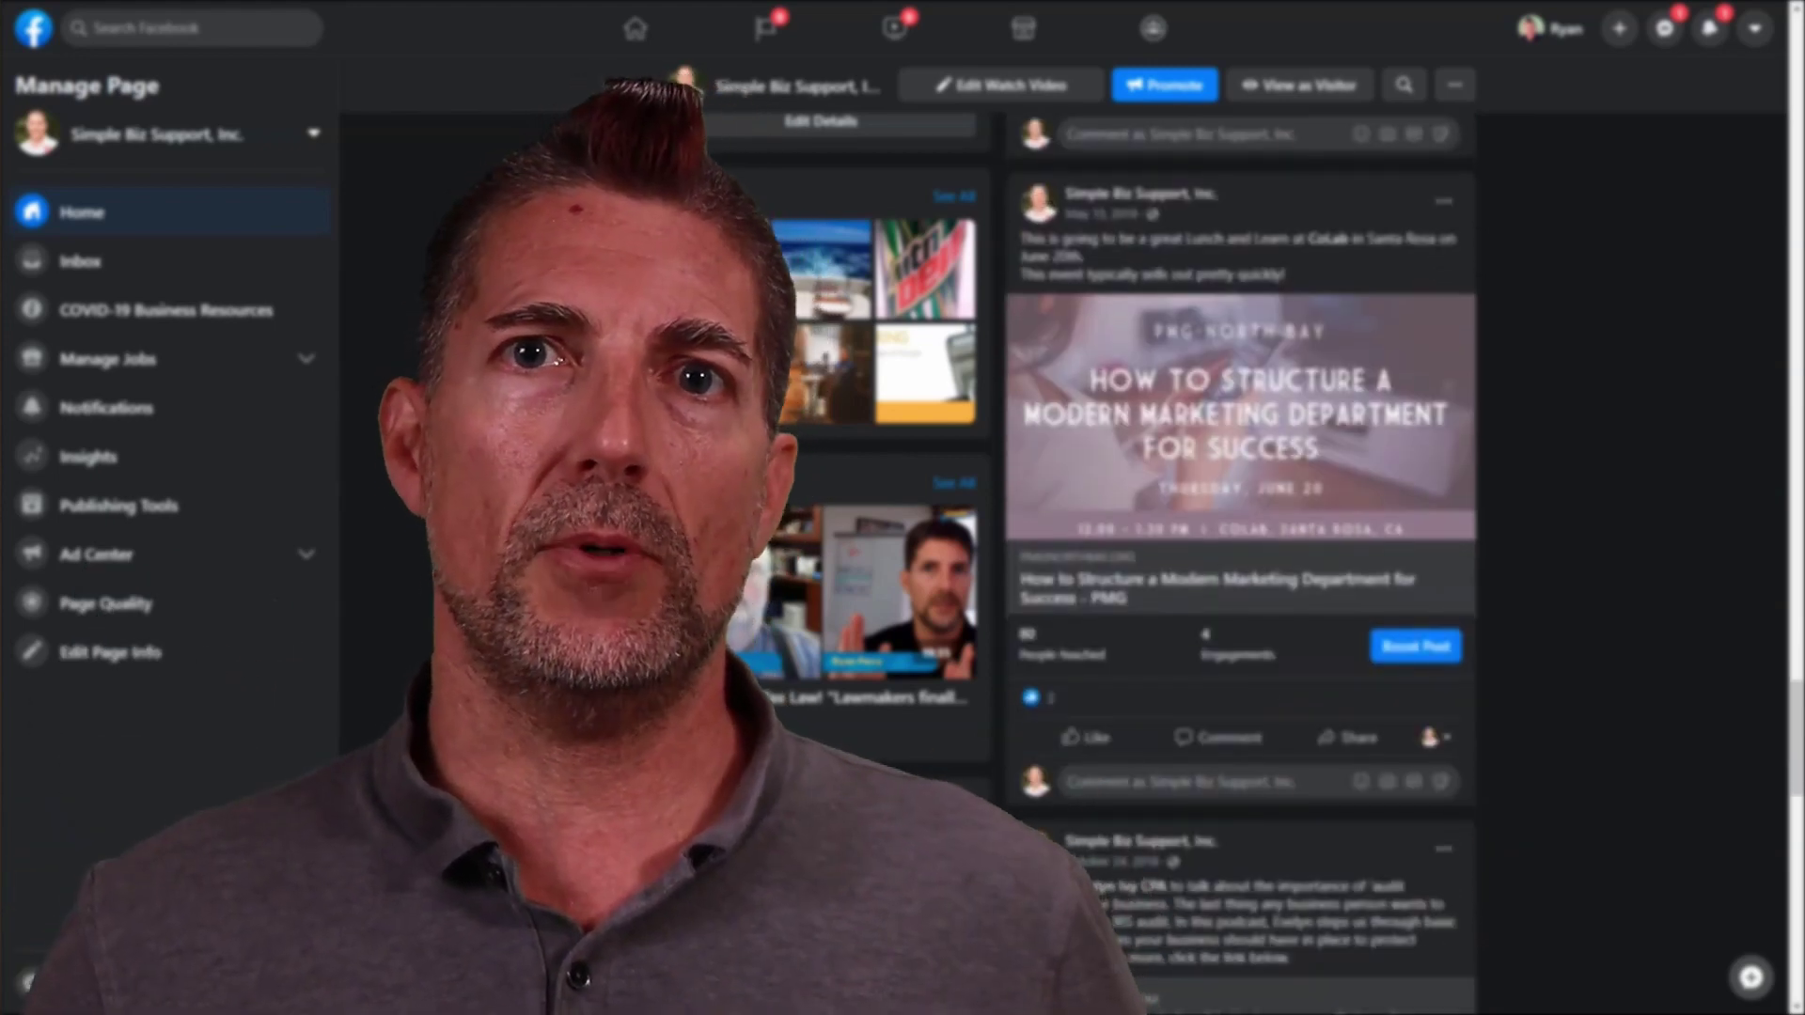
scroll(1240, 564, "up", 6)
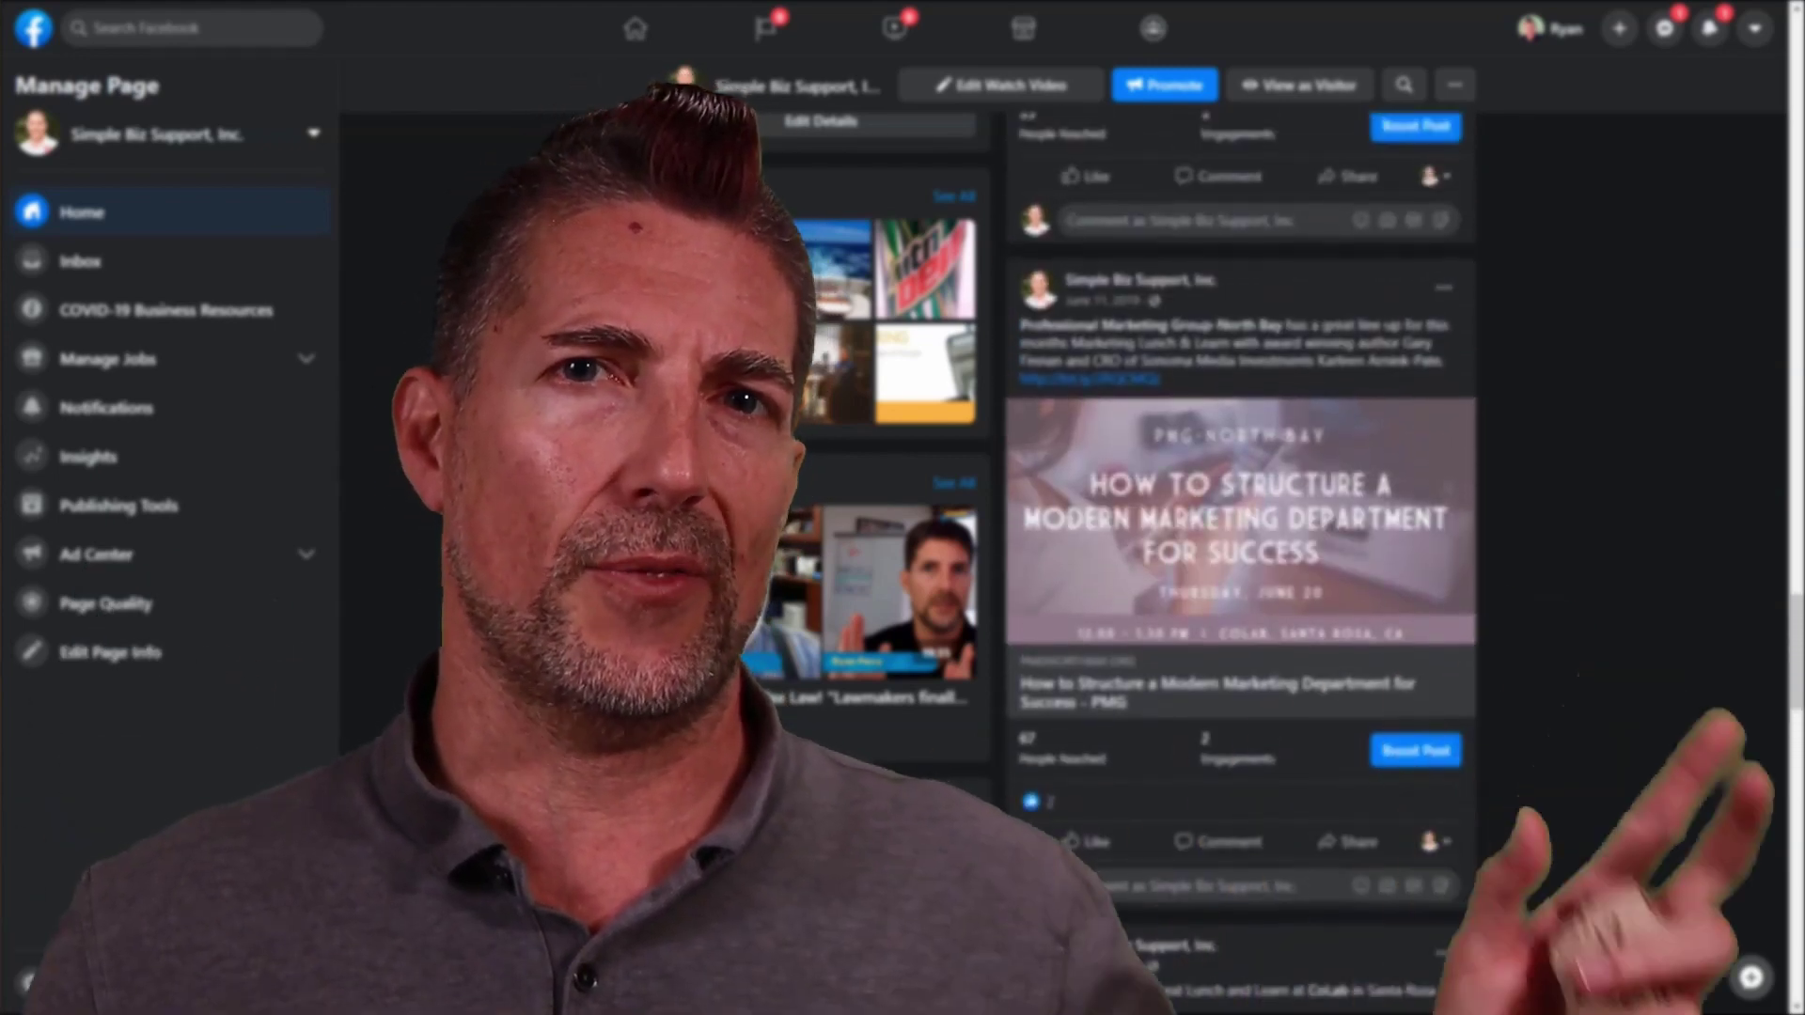
scroll(1241, 564, "up", 7)
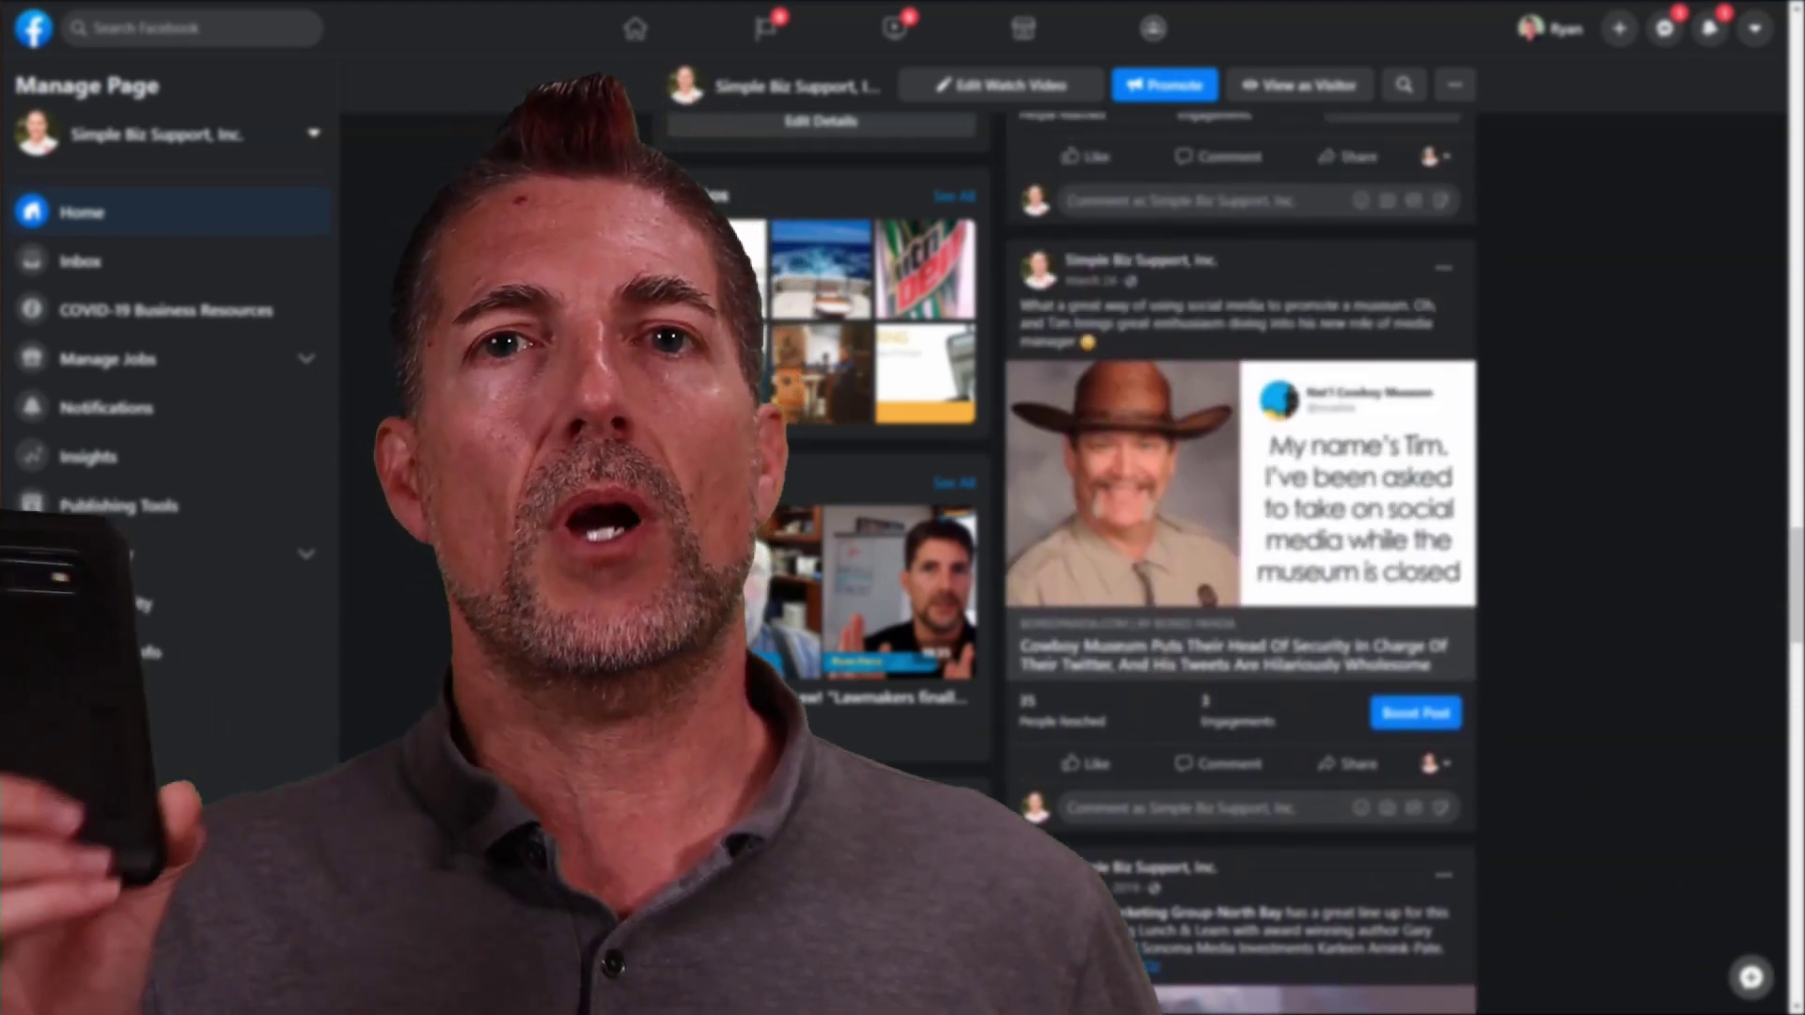
scroll(1241, 564, "up", 5)
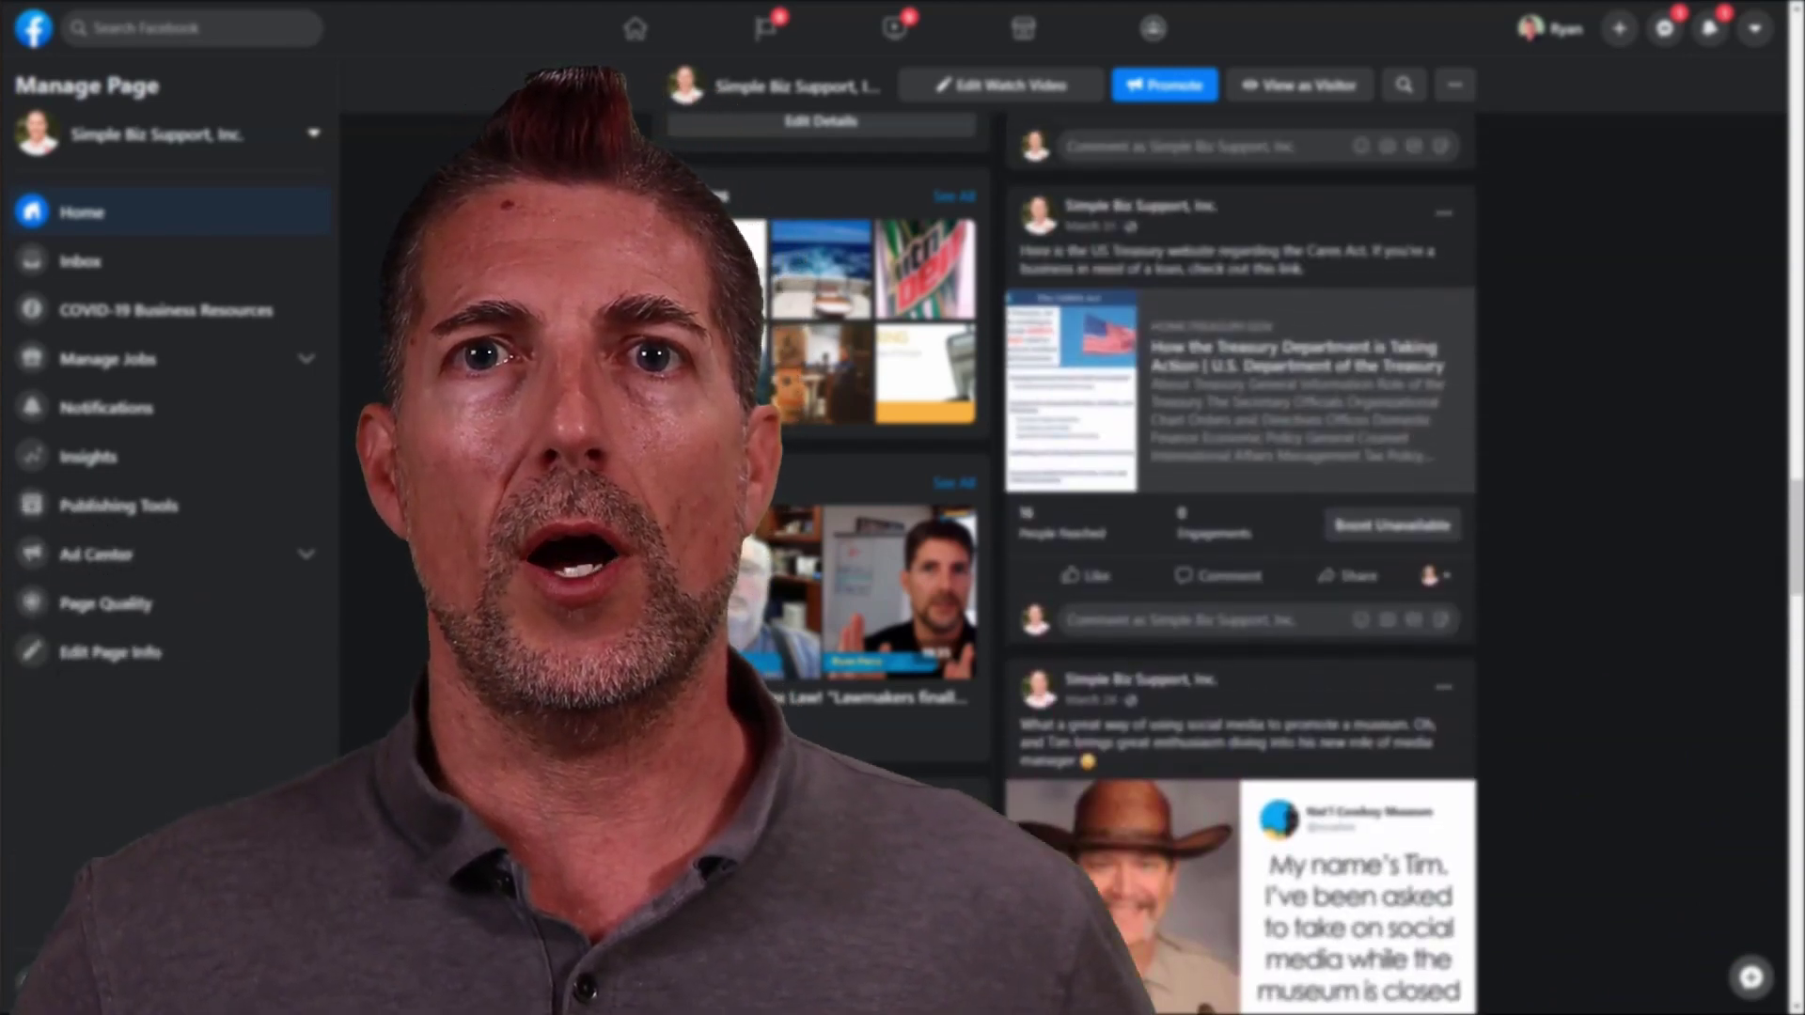
scroll(1241, 564, "up", 1)
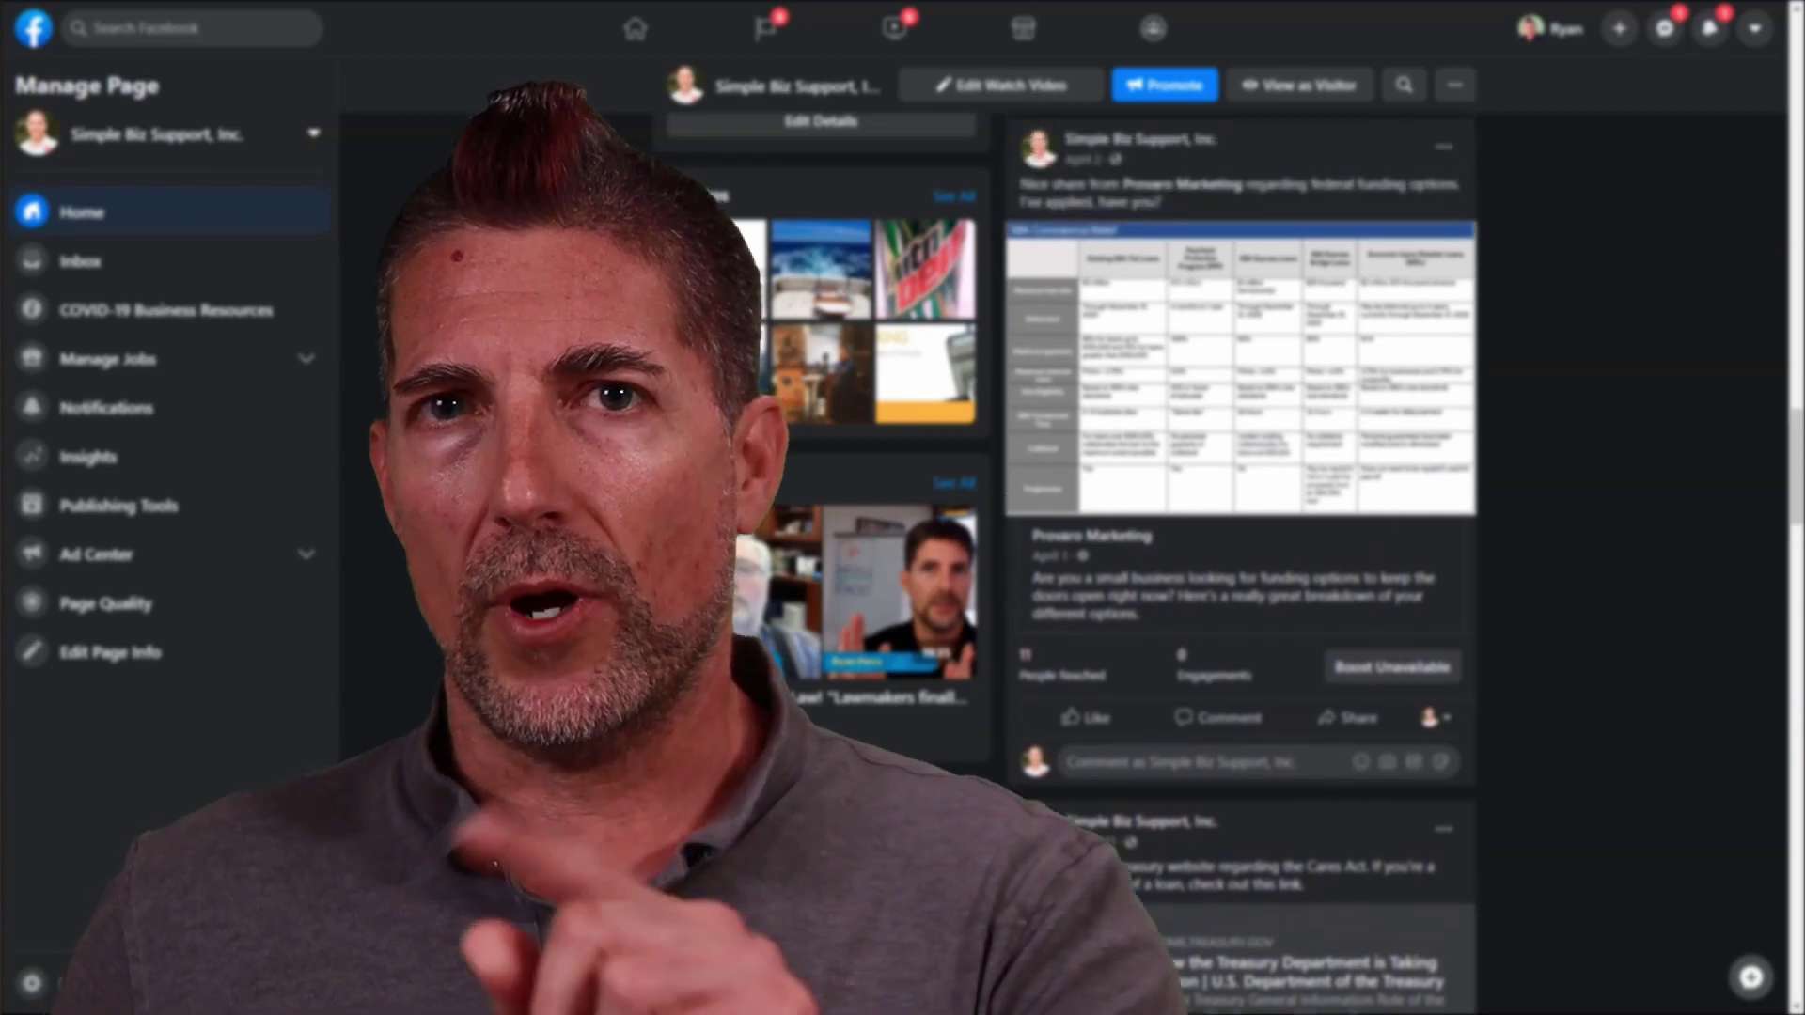
scroll(1240, 564, "up", 4)
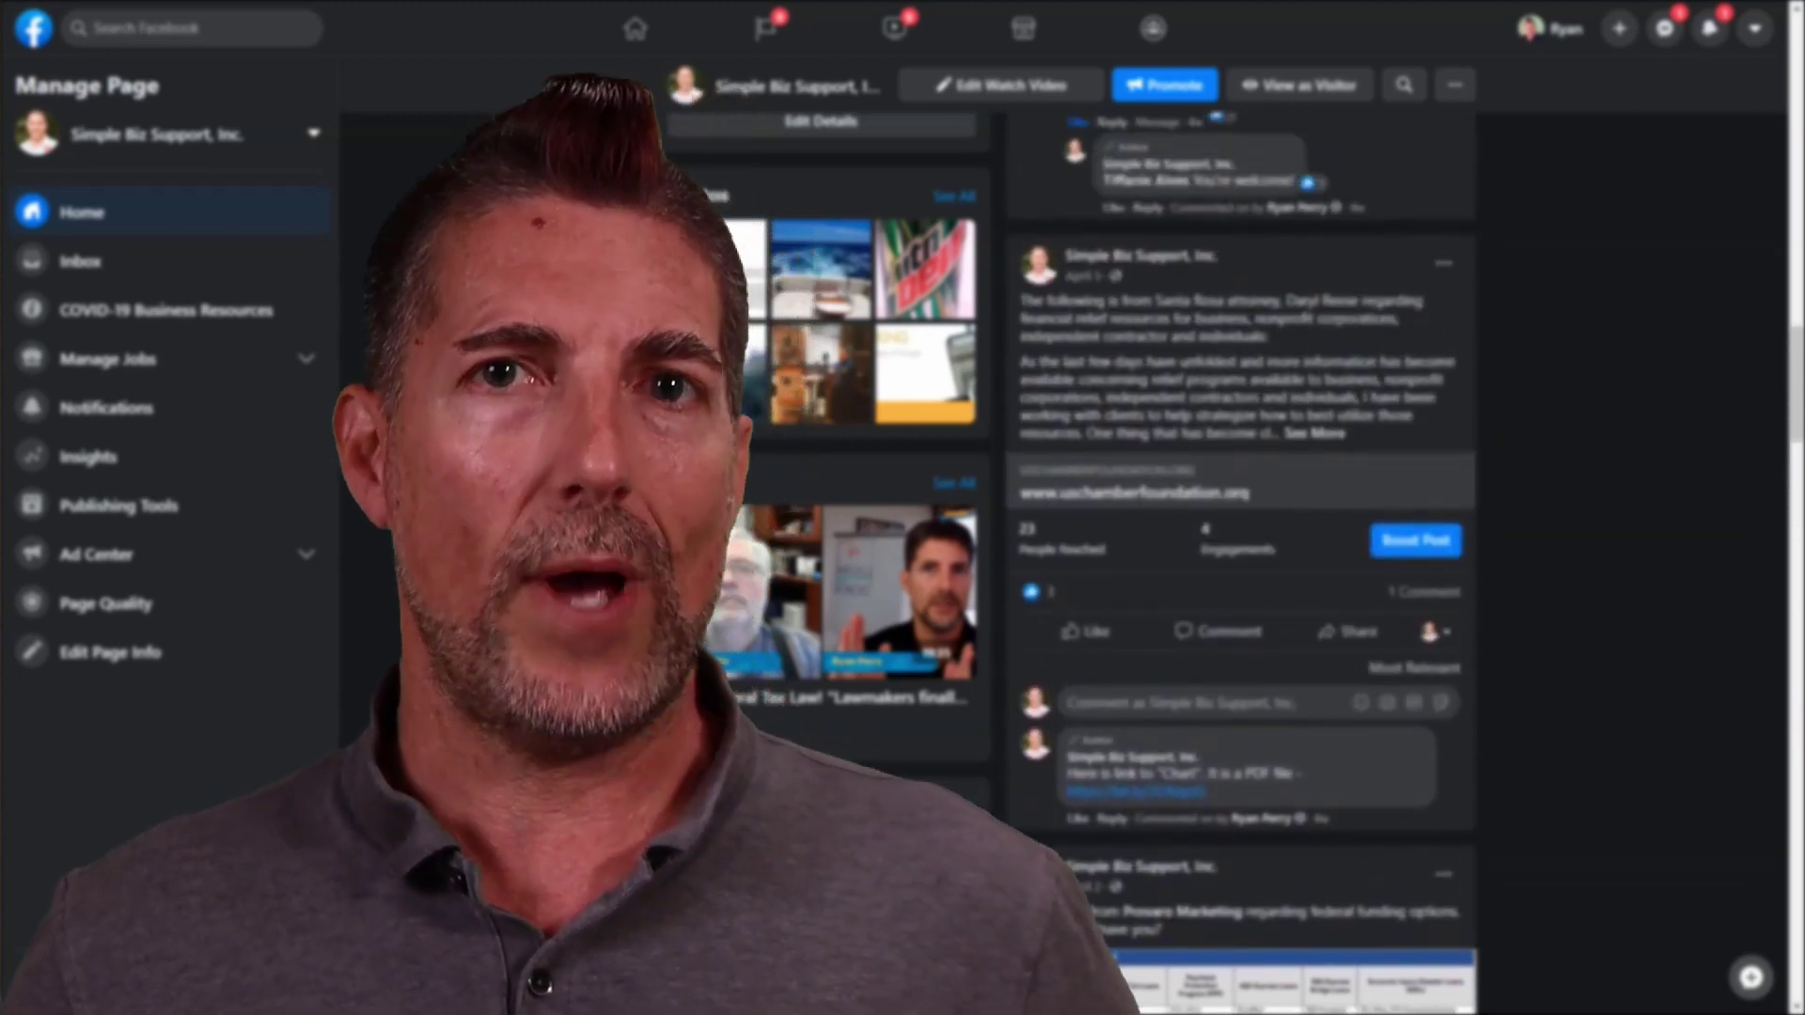
scroll(1241, 564, "up", 7)
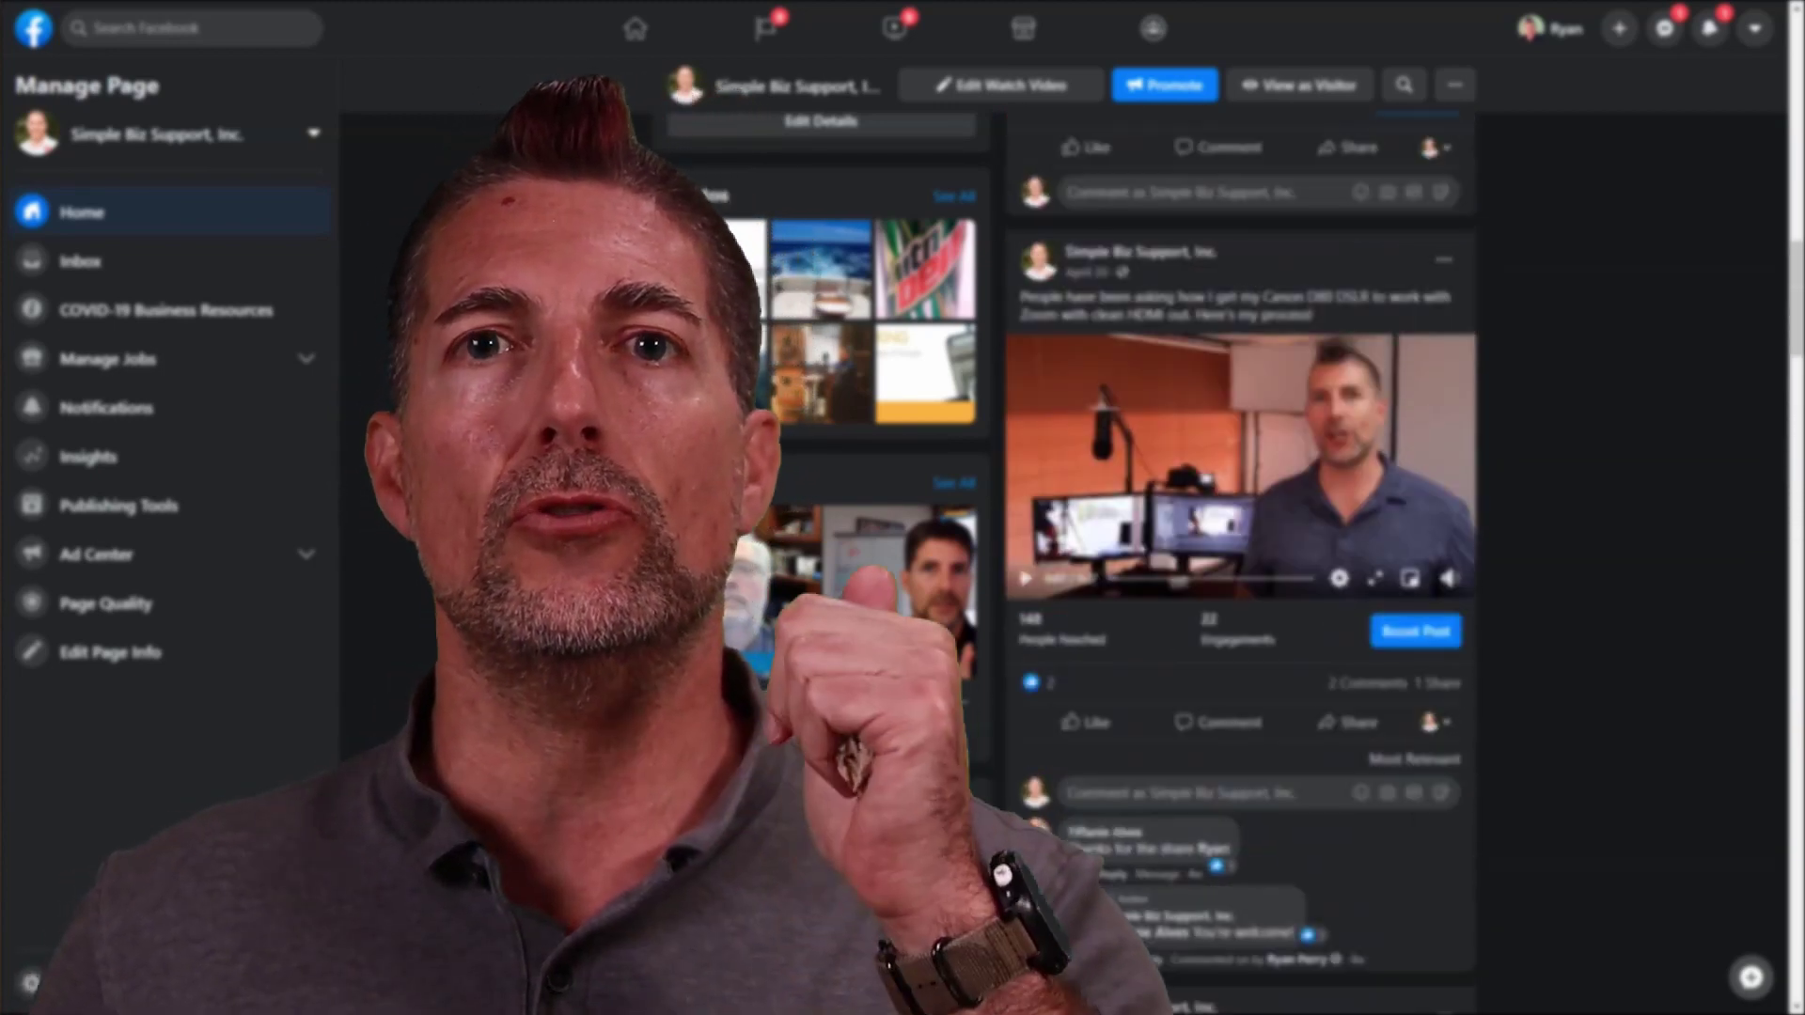
scroll(1241, 564, "up", 9)
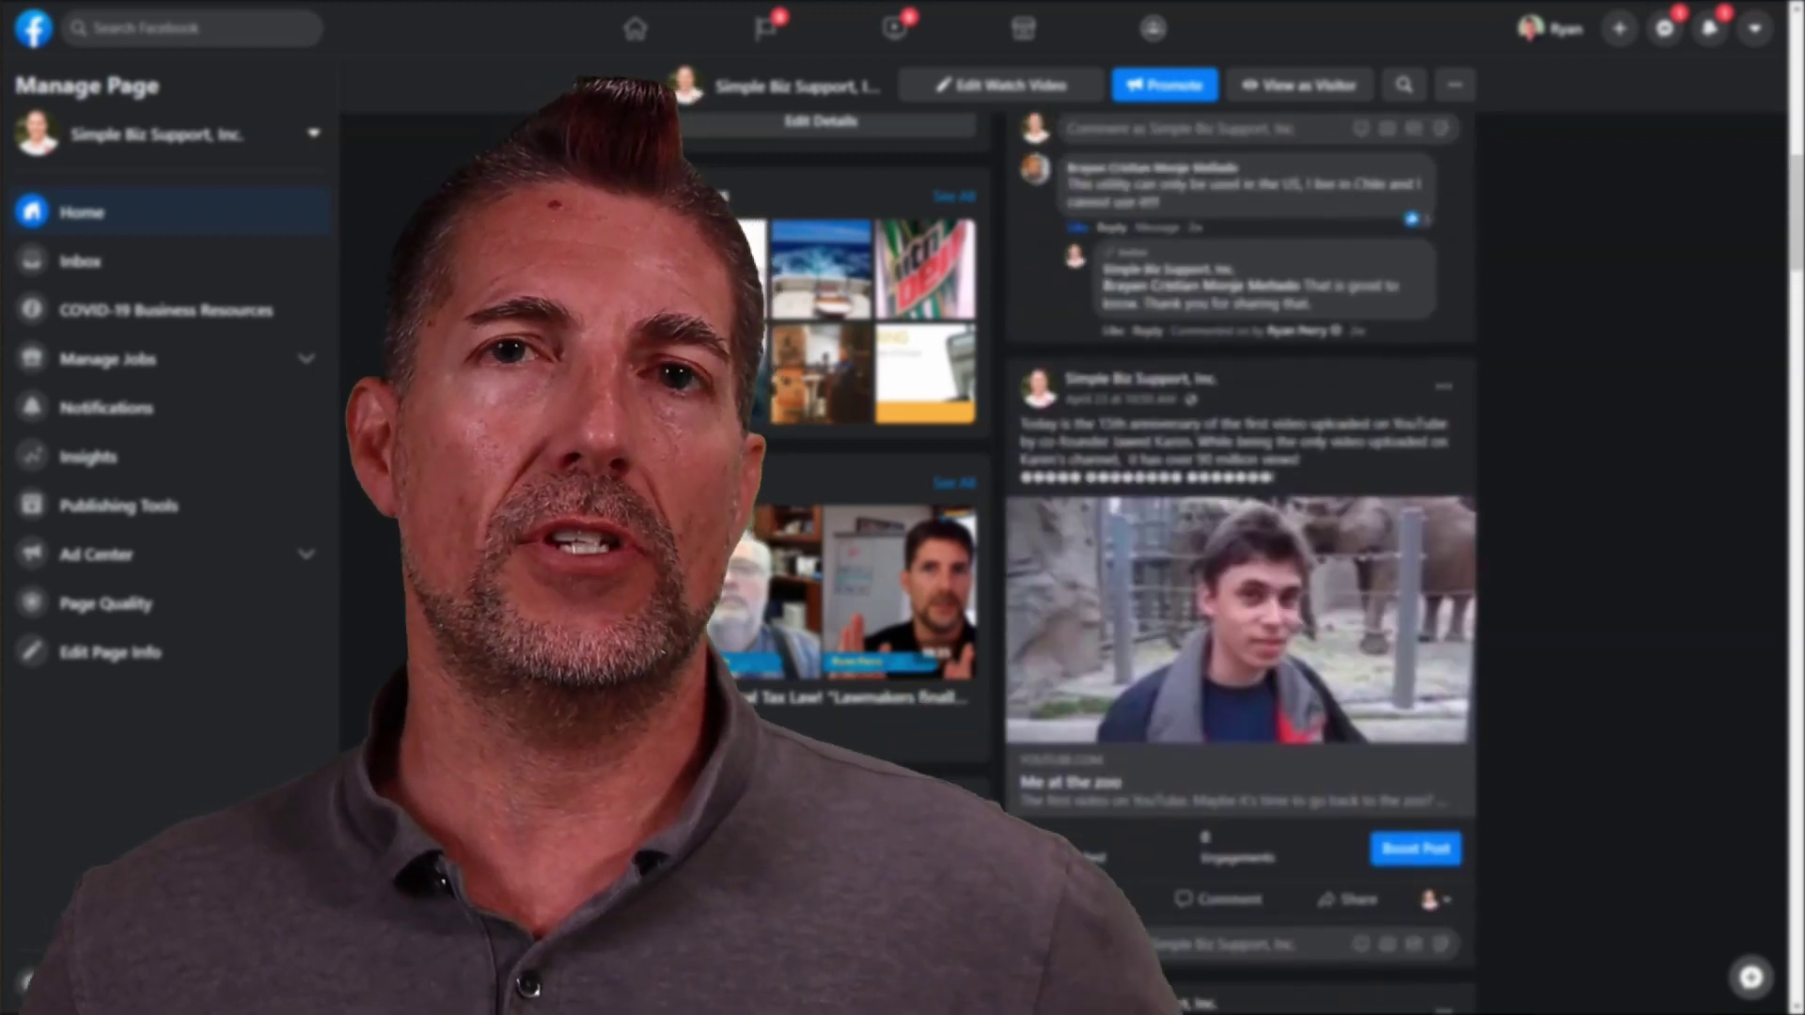
scroll(1240, 564, "up", 10)
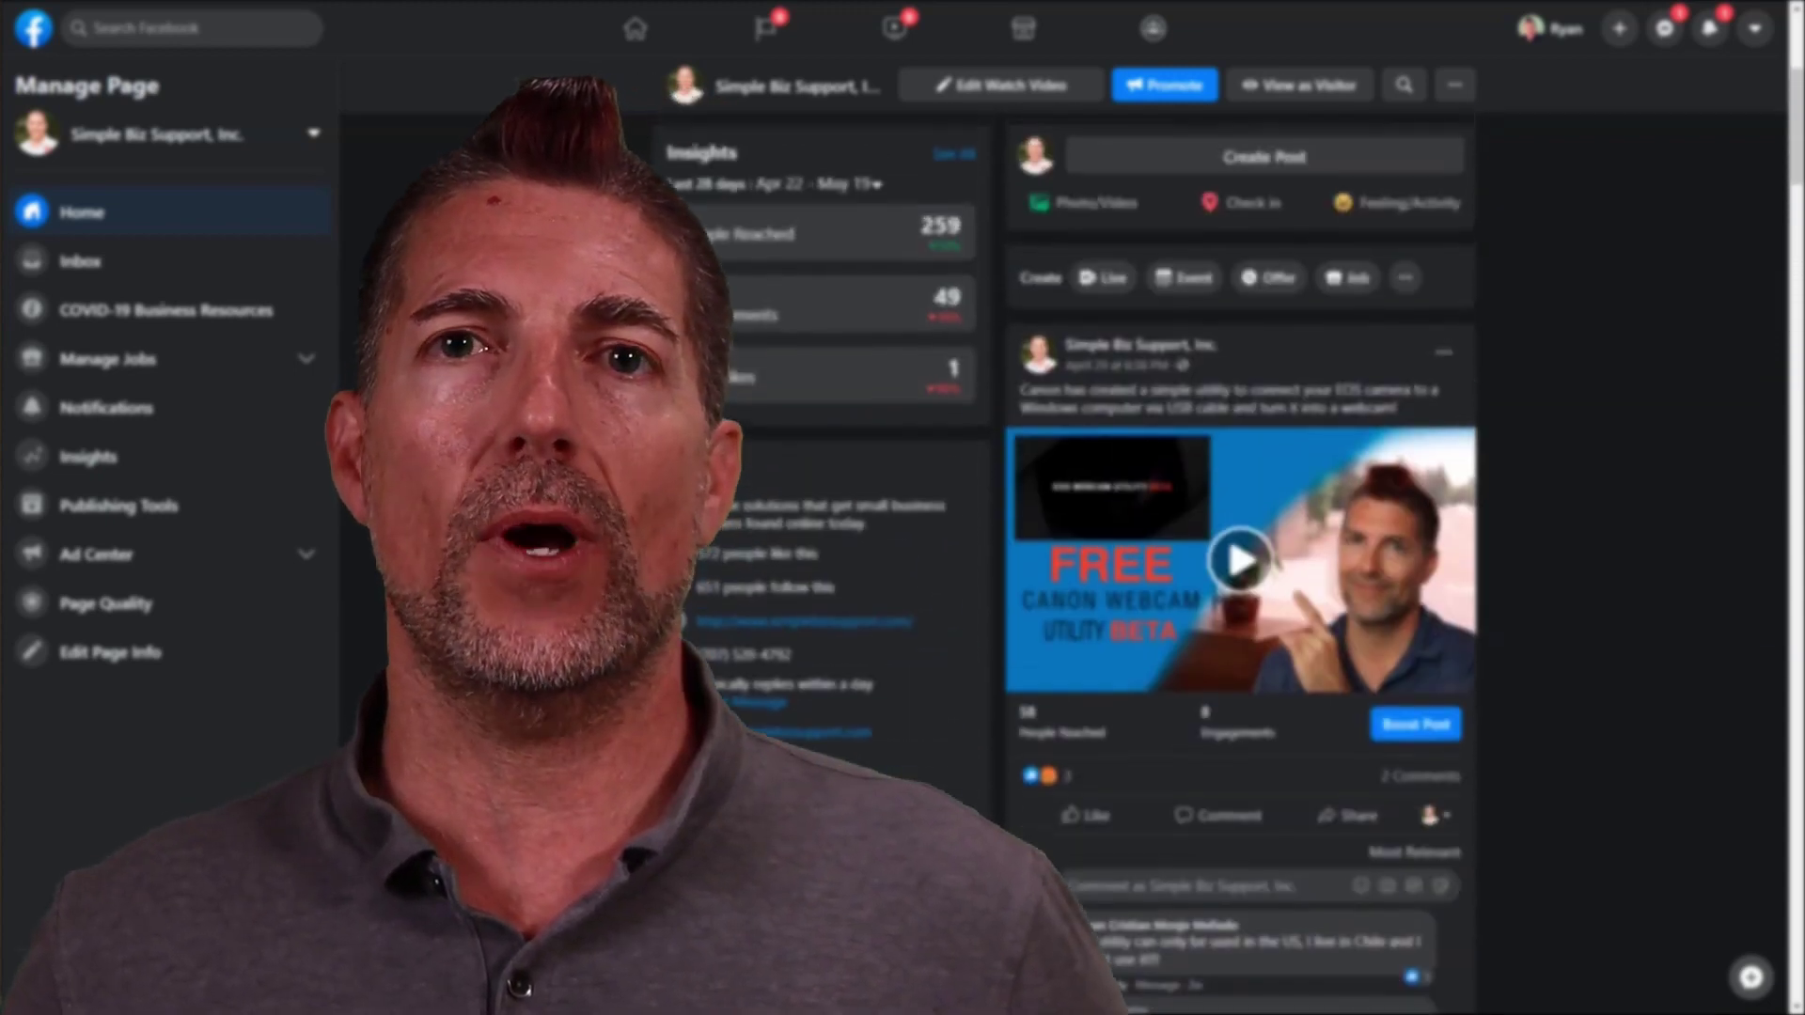
scroll(1241, 564, "up", 4)
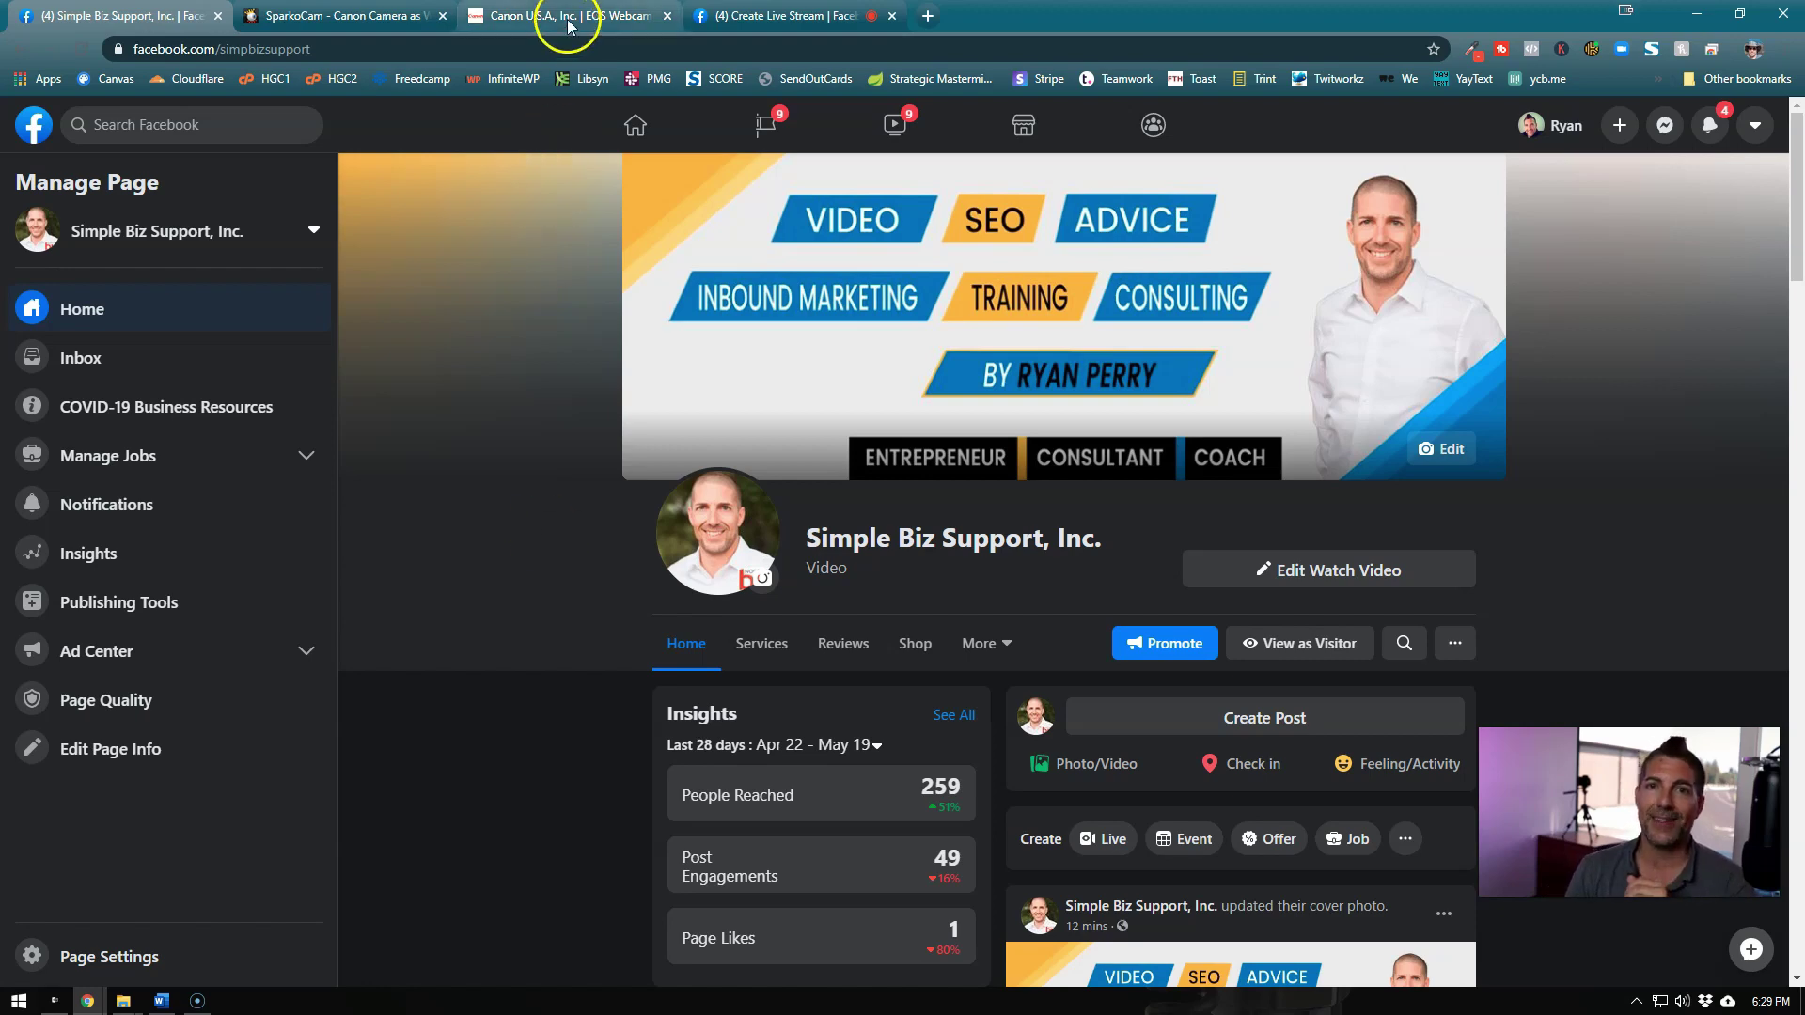
- Switch to the Canon EOS Webcam Utility tab and highlight the 'EOS Webcam Utility Beta' heading
scroll(1262, 755, "down", 4)
scroll(1244, 661, "down", 6)
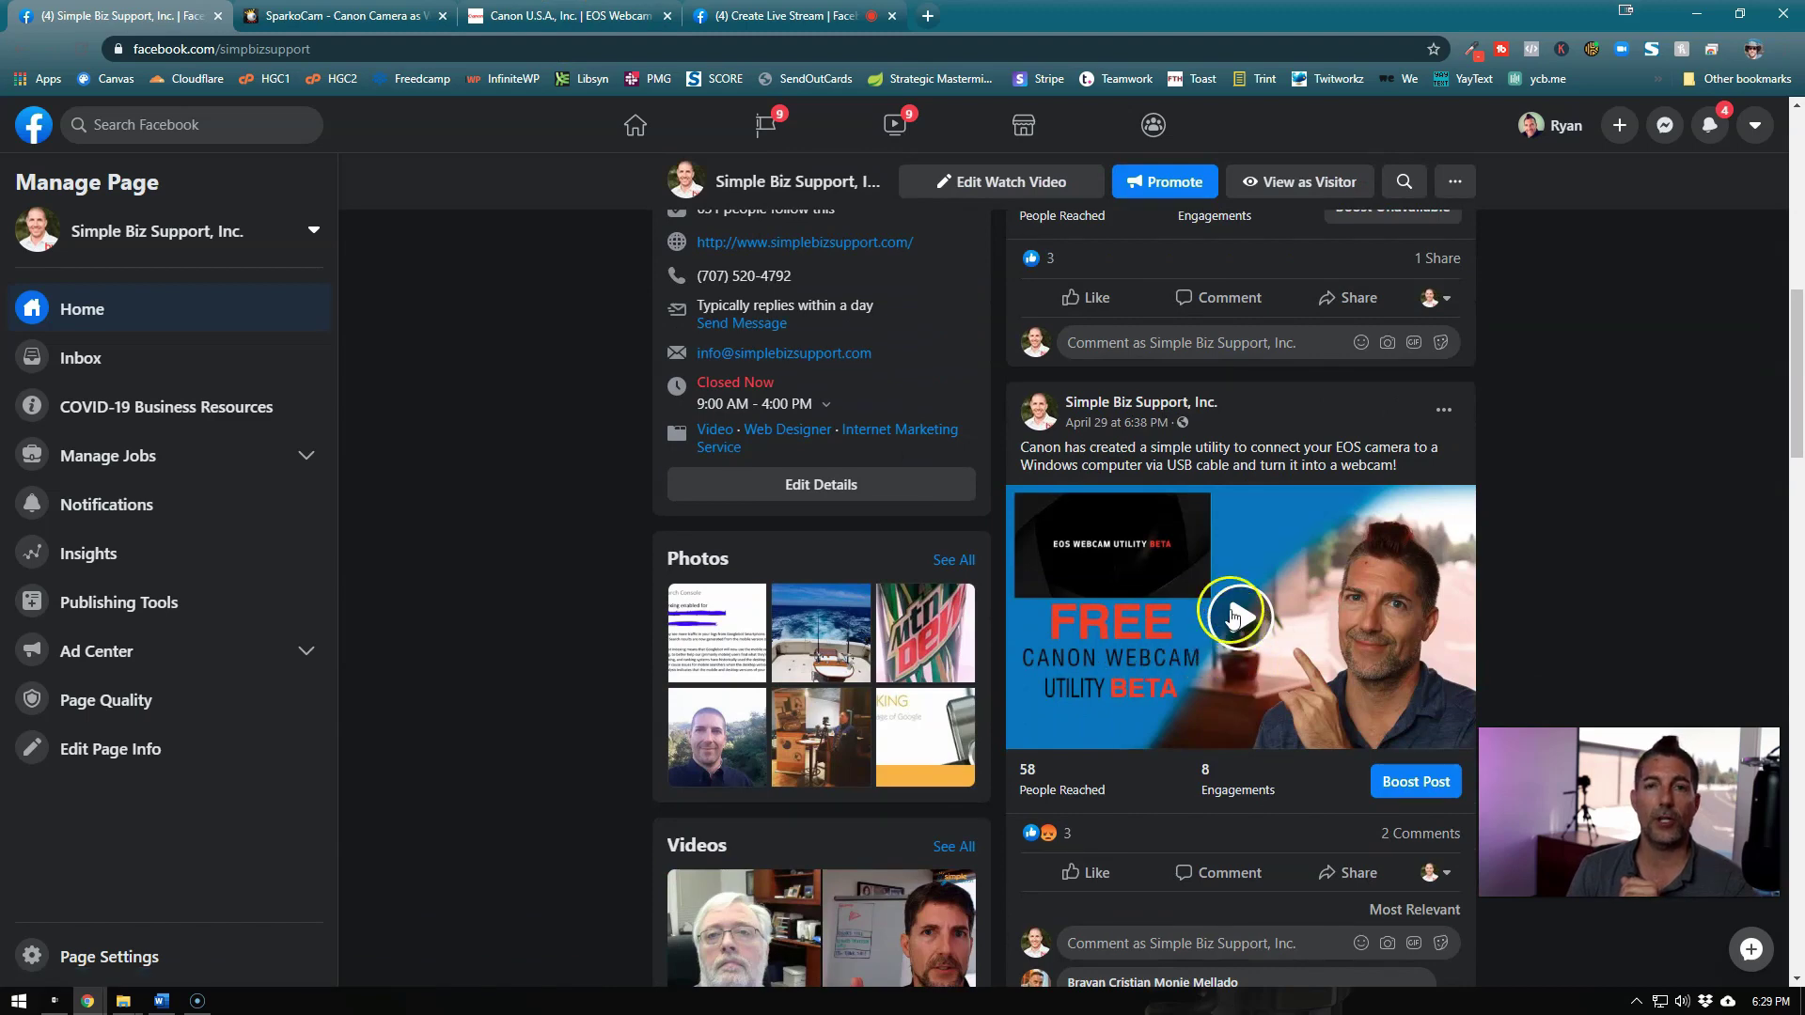
left_click(573, 14)
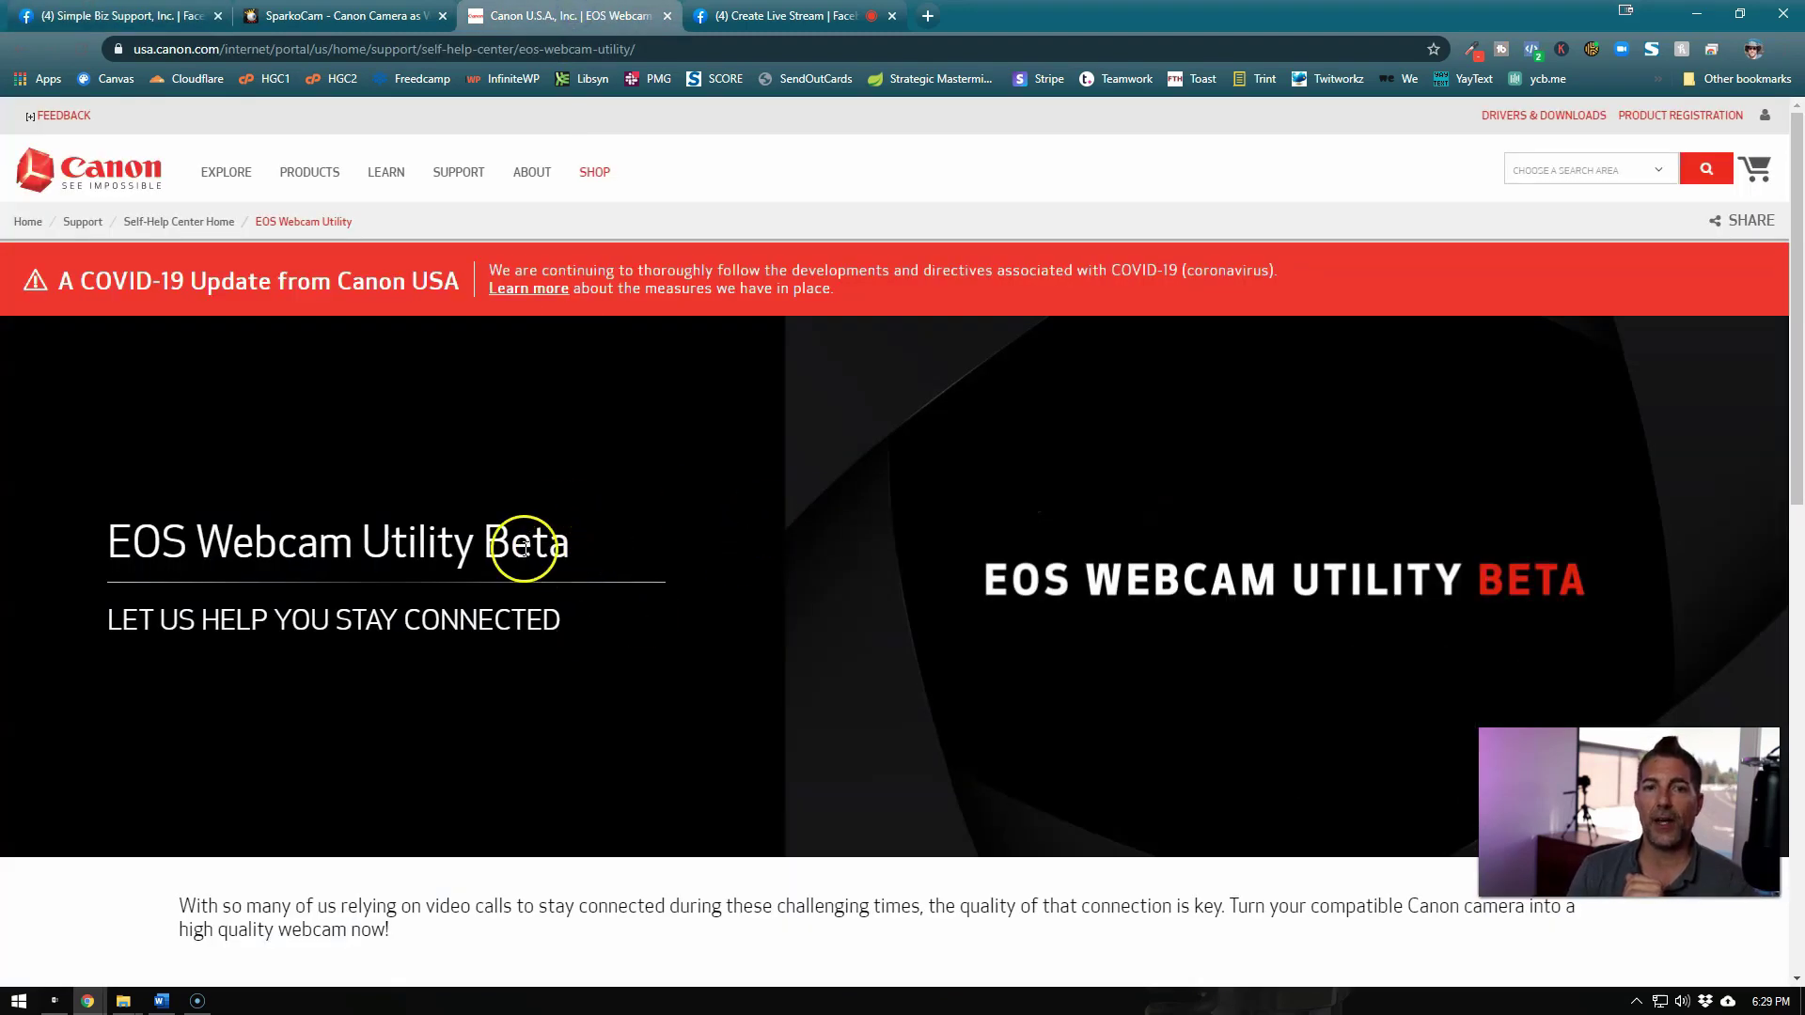
left_click_drag(110, 541, 580, 573)
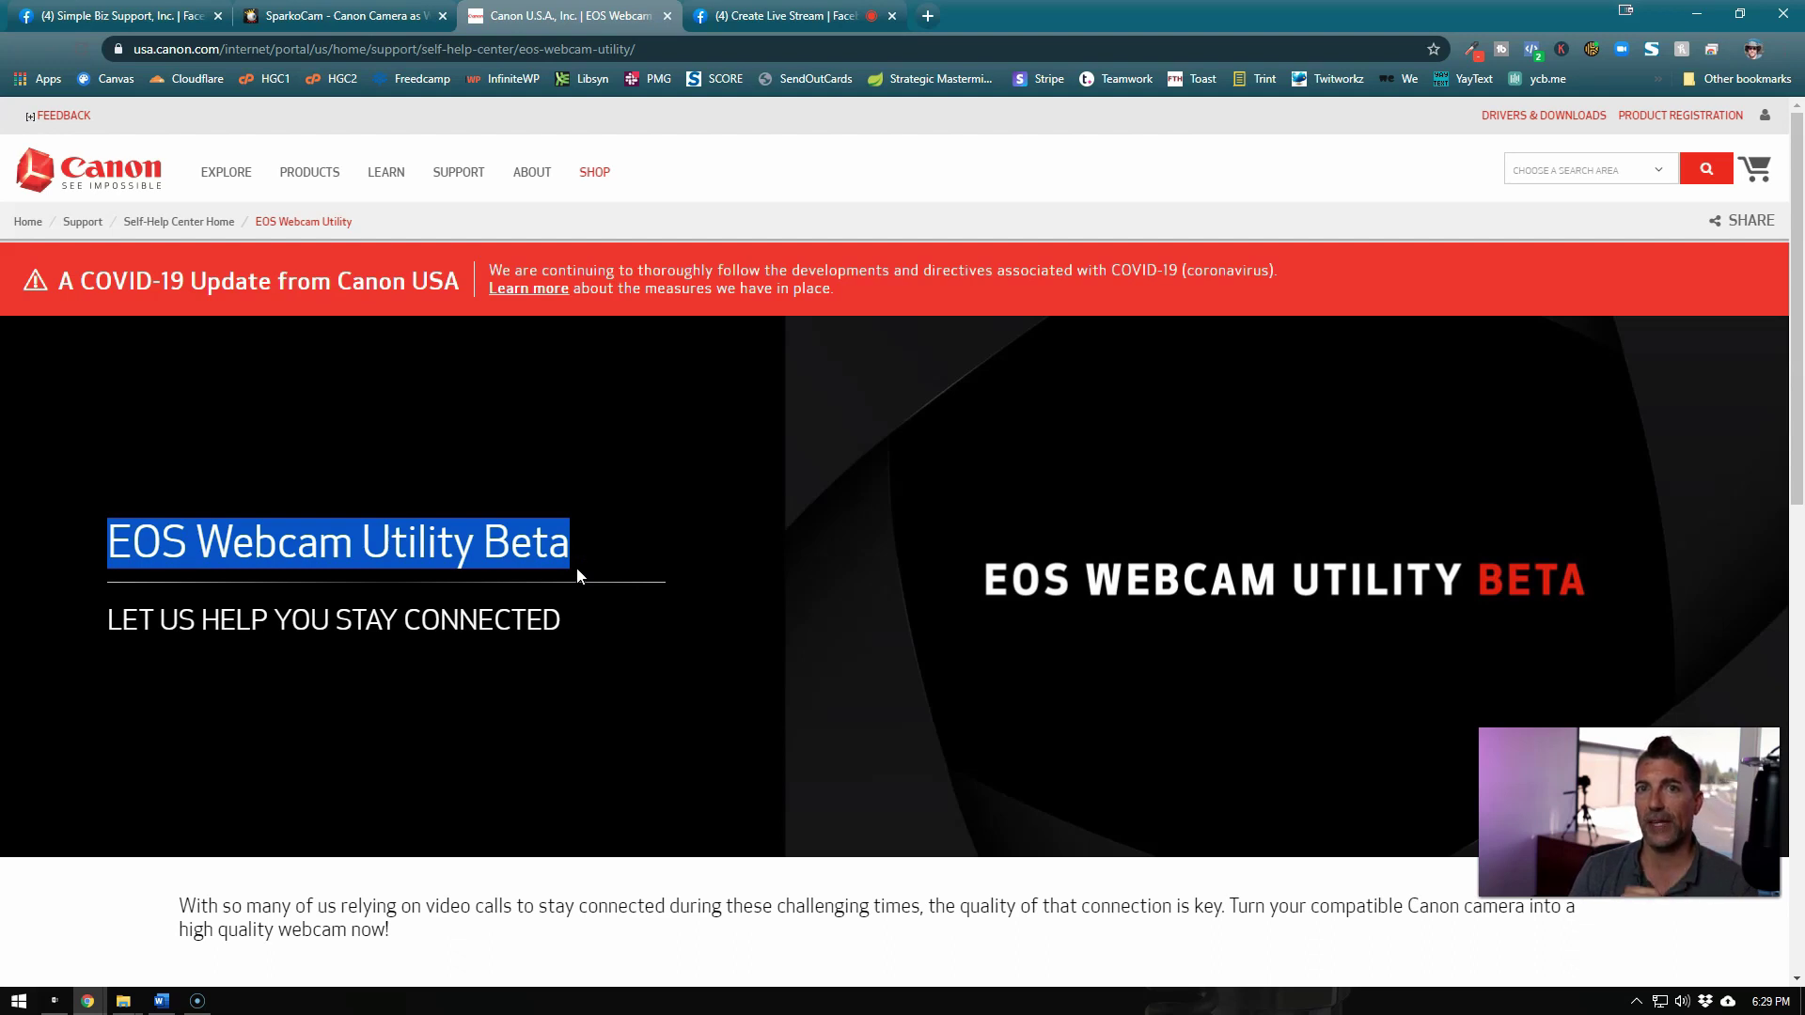
- Switch to the SparkoCam product page and move the SparkoCam window toward the screen centre
left_click(345, 20)
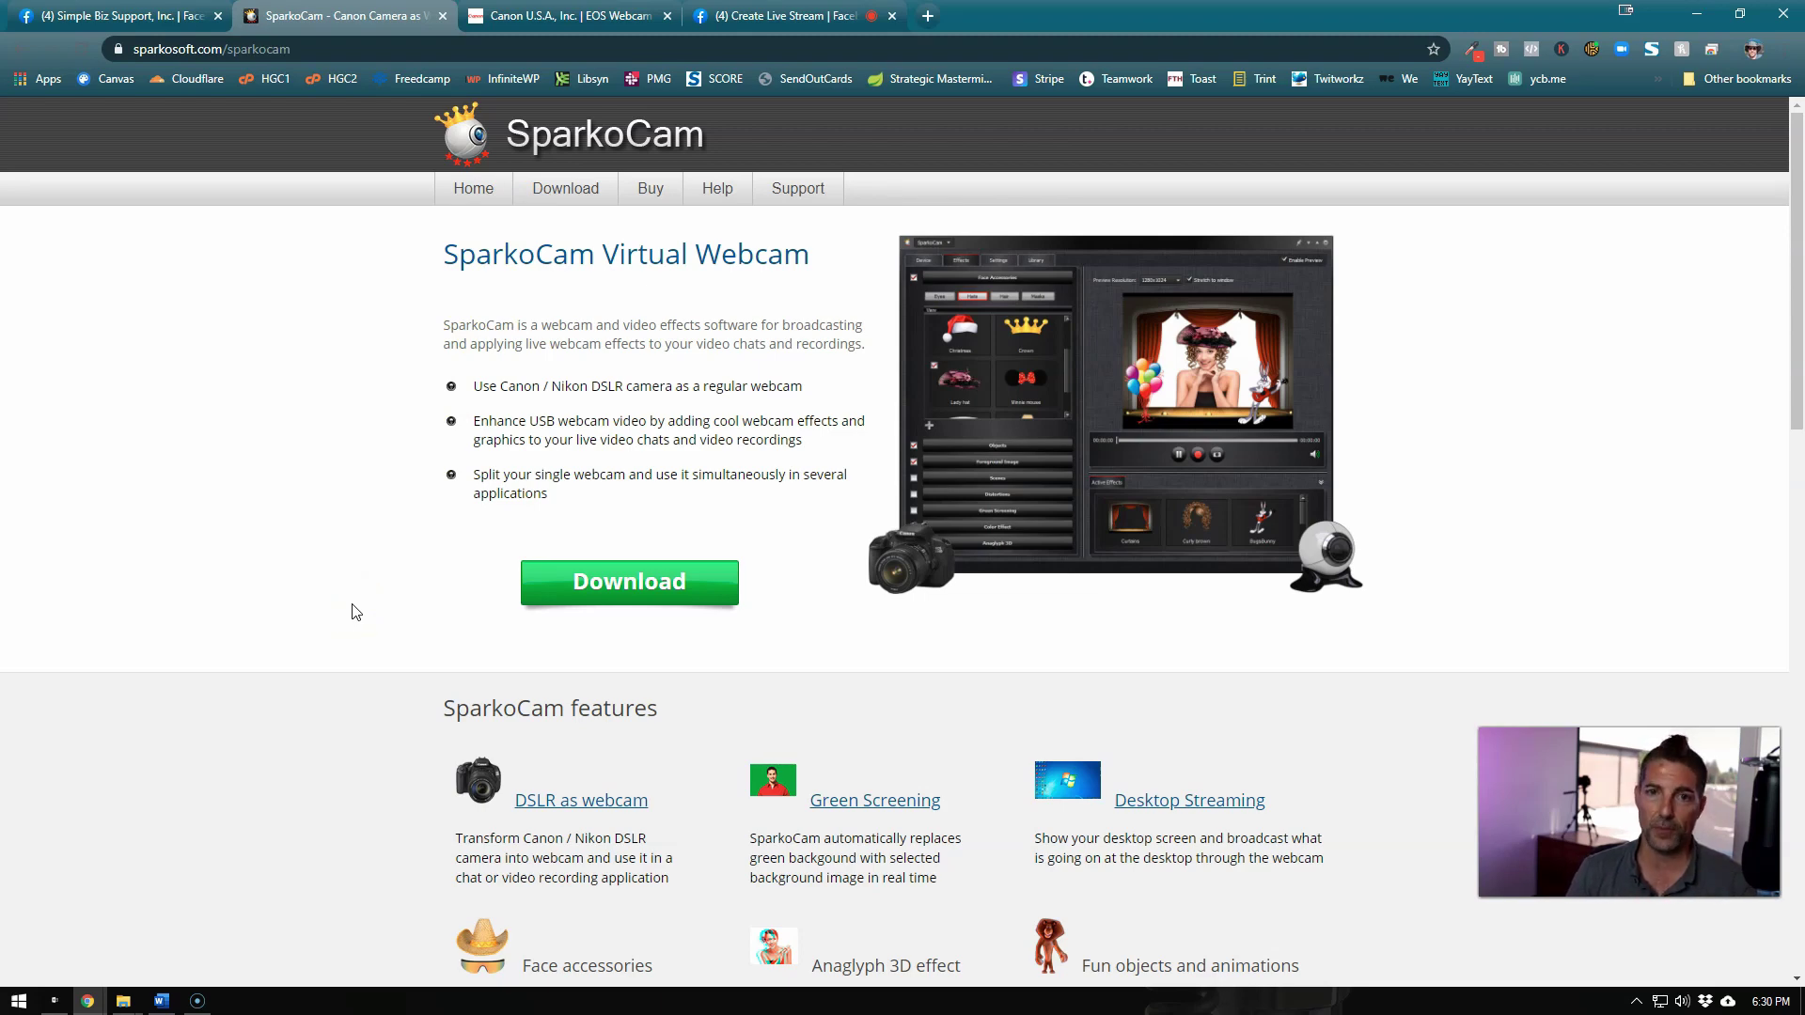
left_click_drag(449, 173, 800, 123)
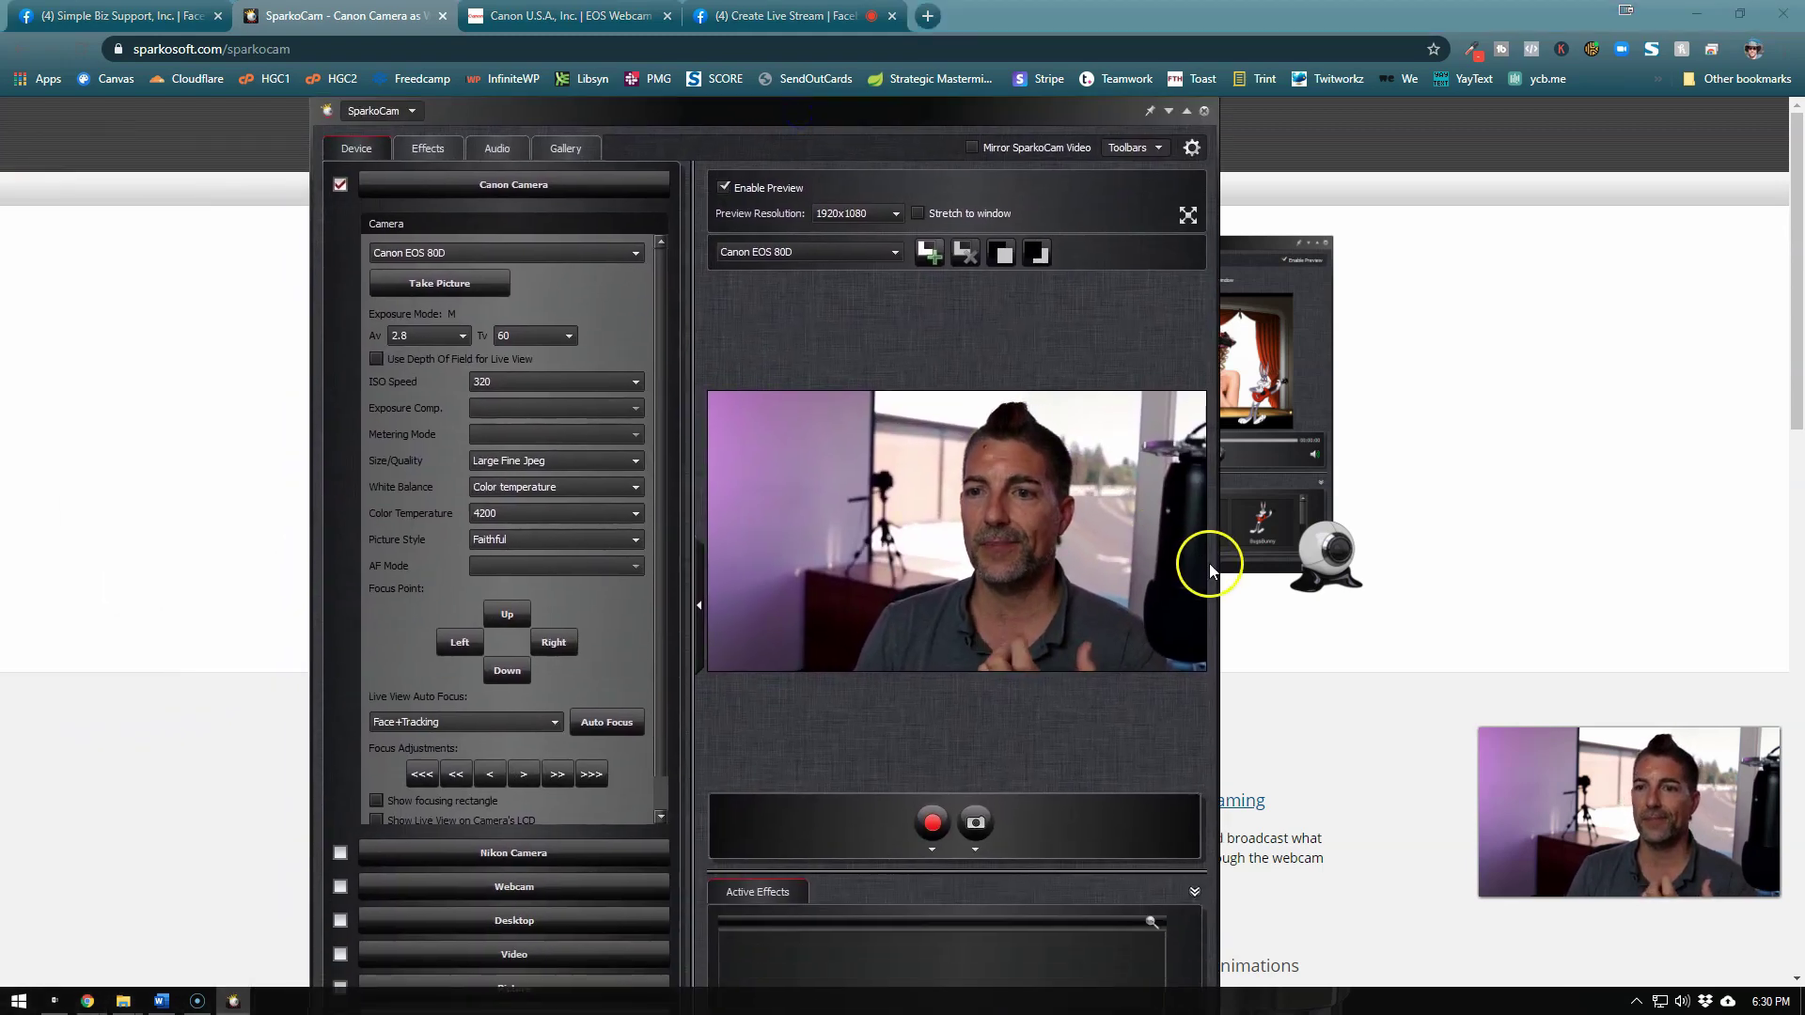
- Widen the SparkoCam window on both sides to enlarge the live preview
left_click_drag(1219, 560, 1563, 553)
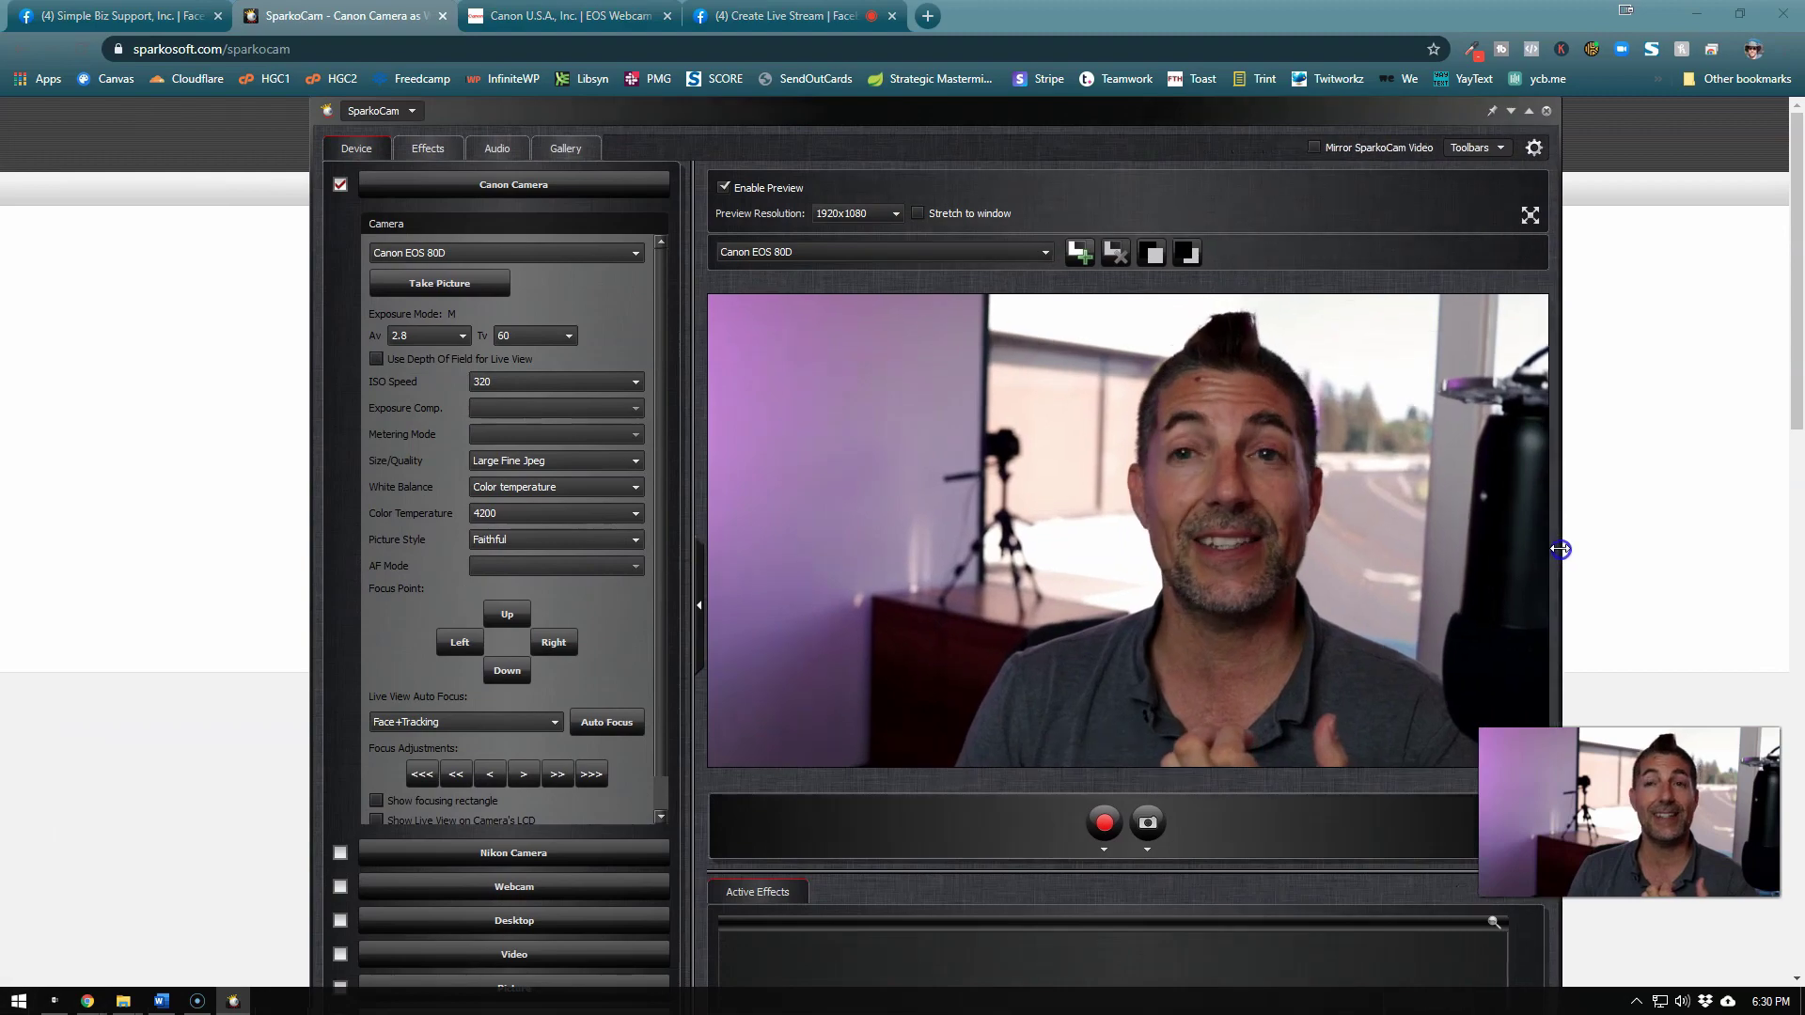
left_click(309, 606)
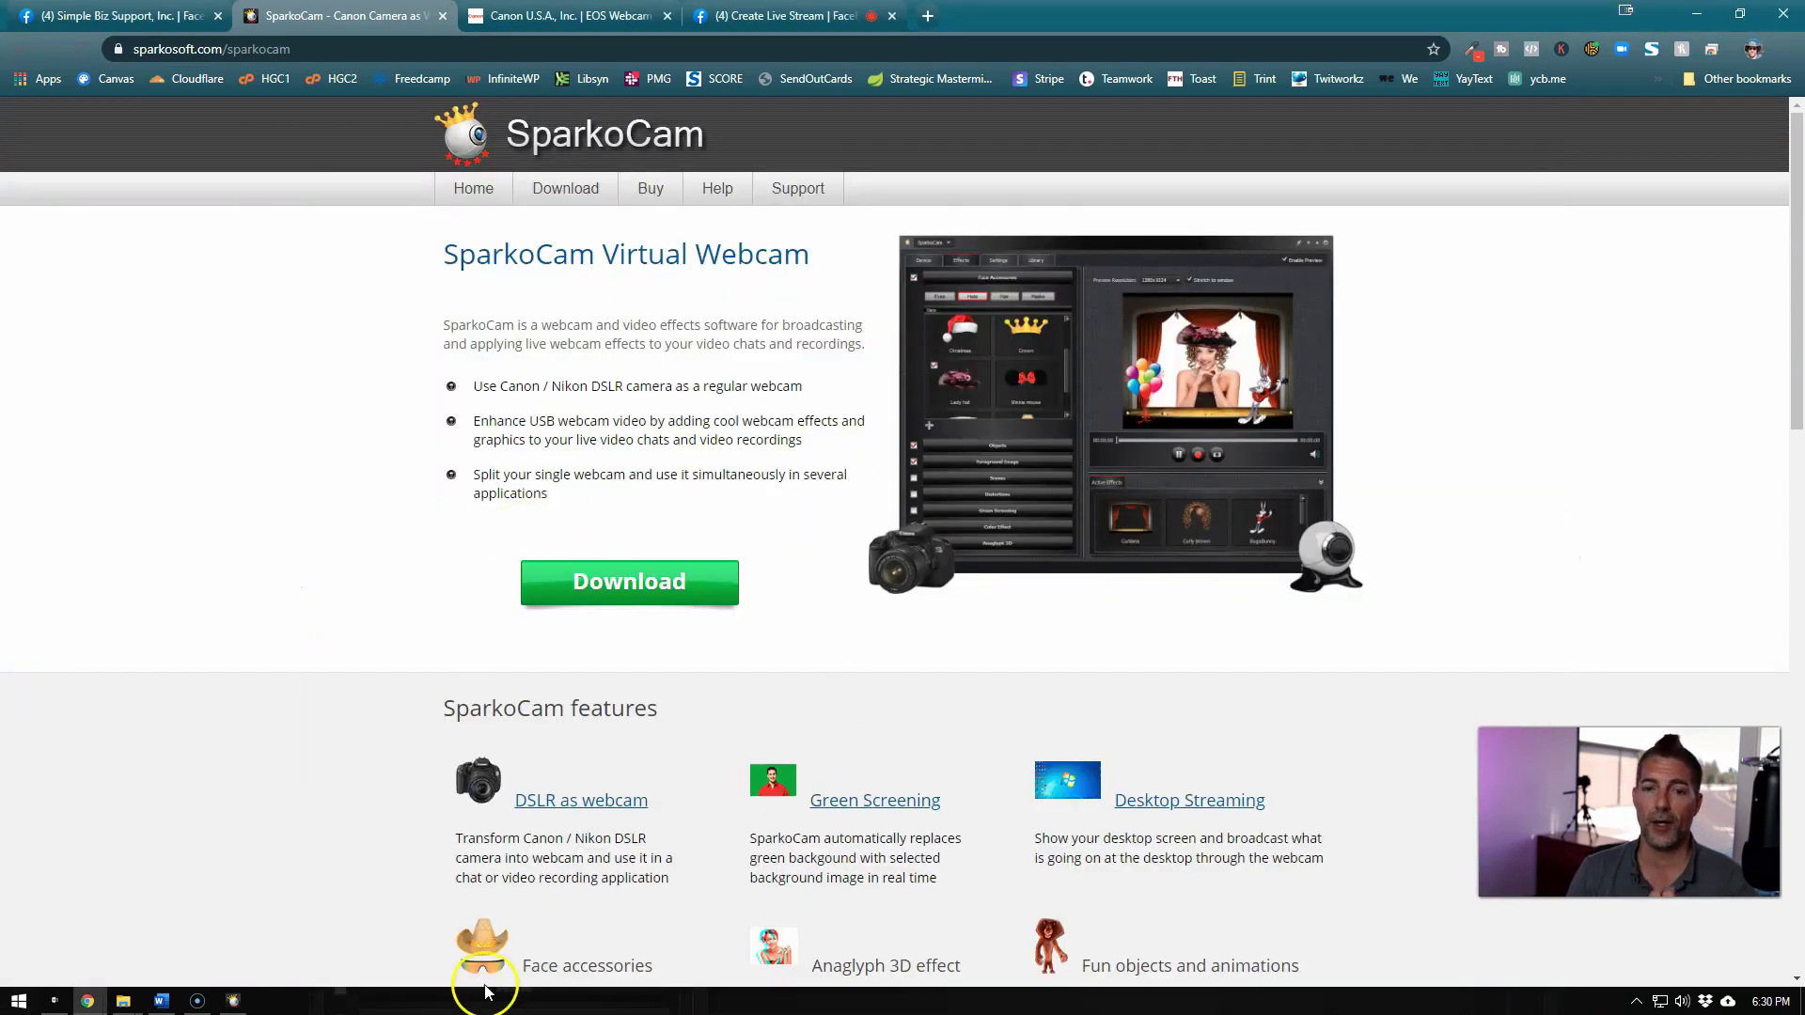
left_click(233, 1001)
left_click_drag(310, 516, 90, 516)
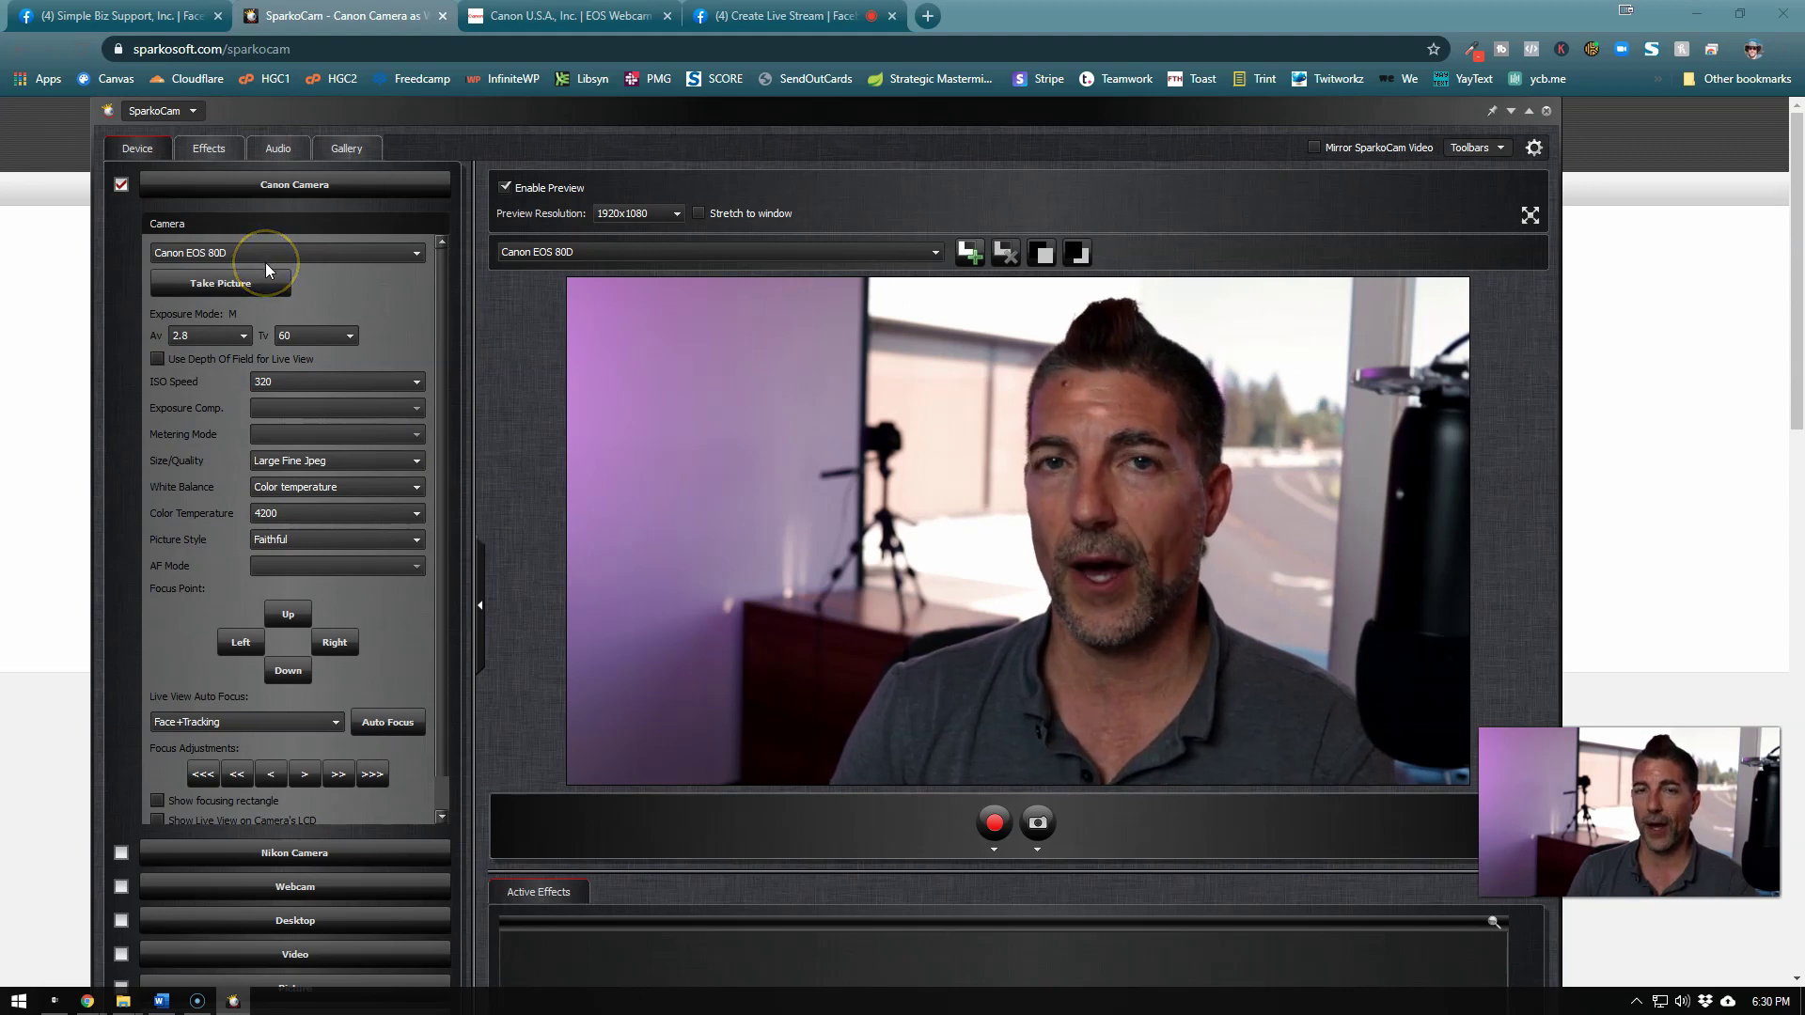
- Keep Canon EOS 80D selected as the camera in the Camera dropdown
left_click(417, 253)
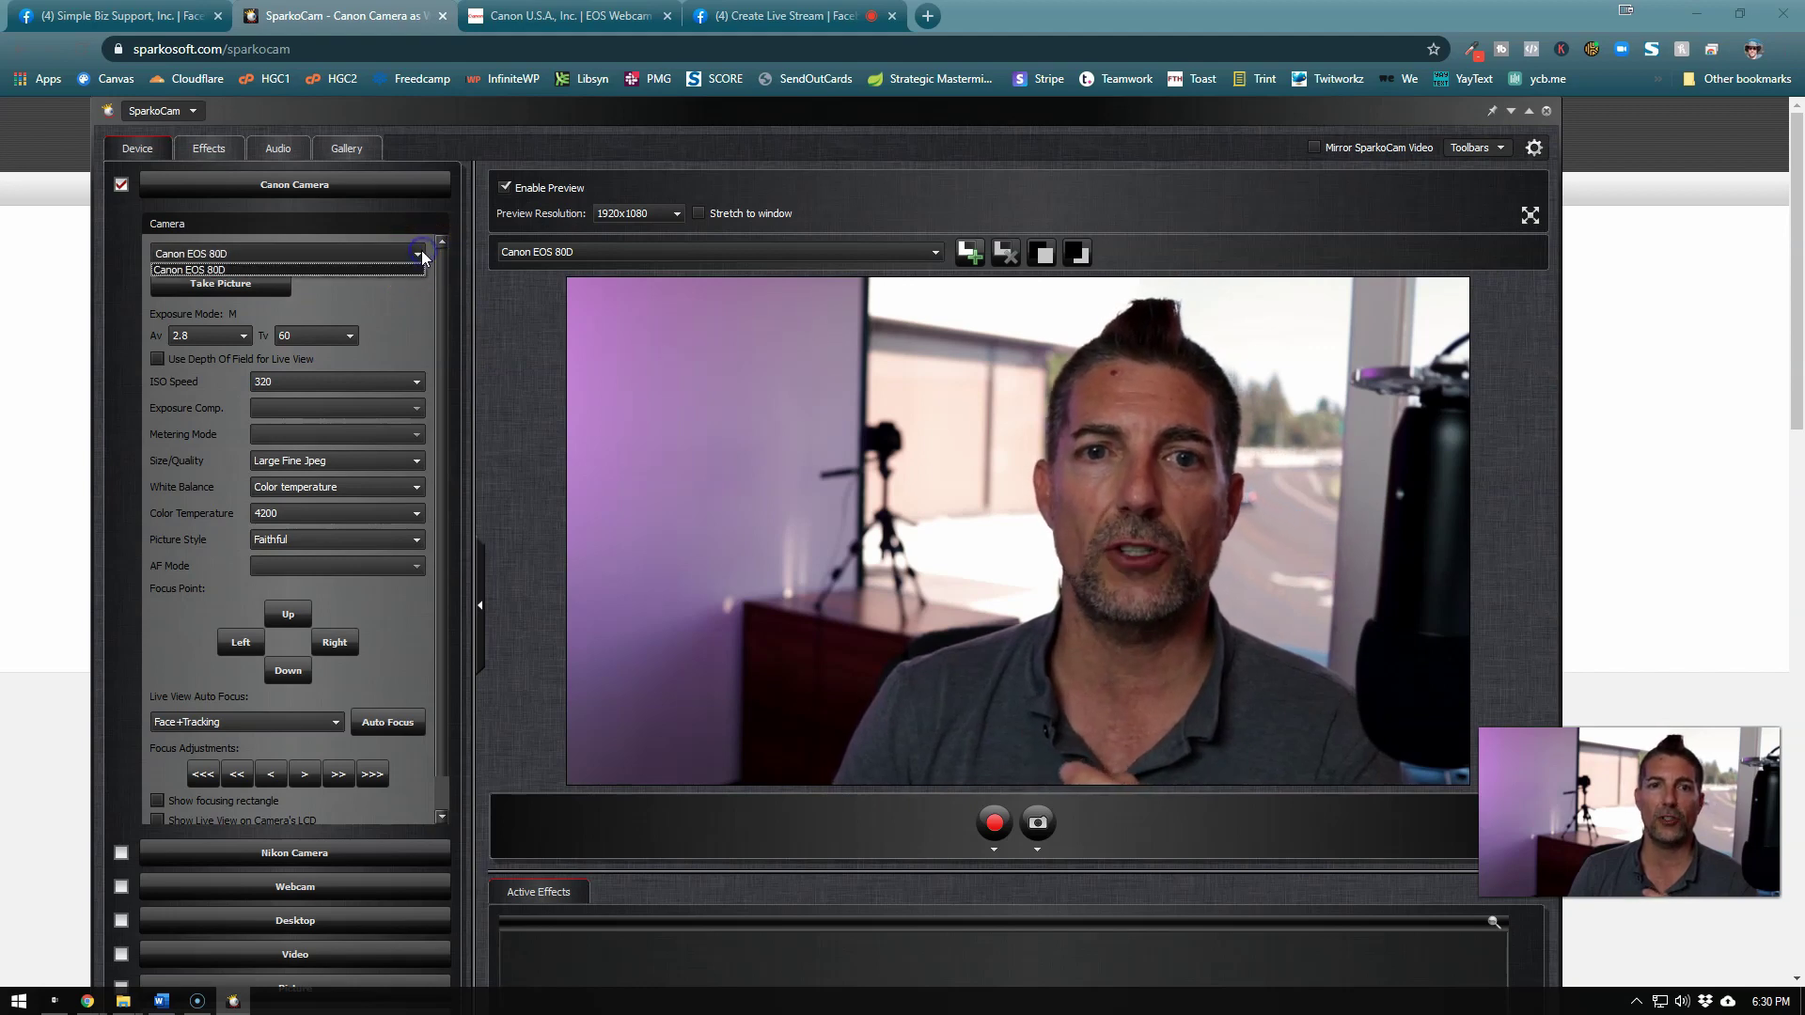
left_click(409, 308)
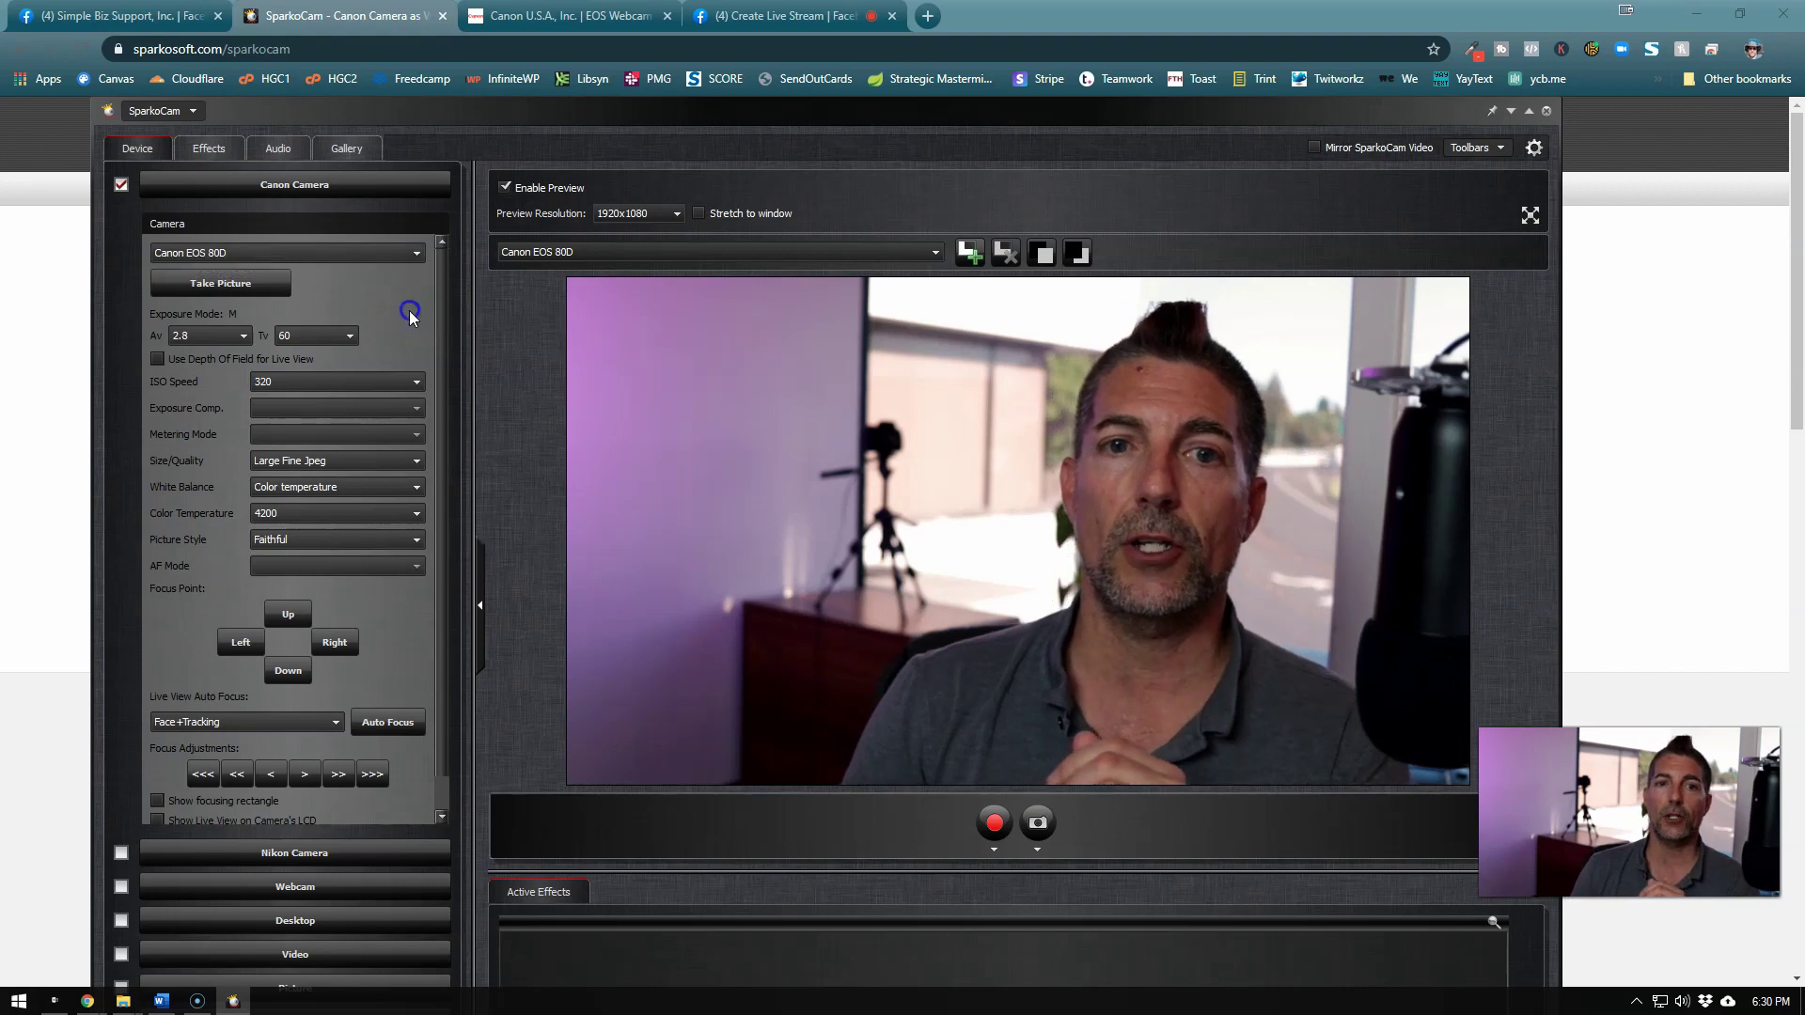
left_click(224, 282)
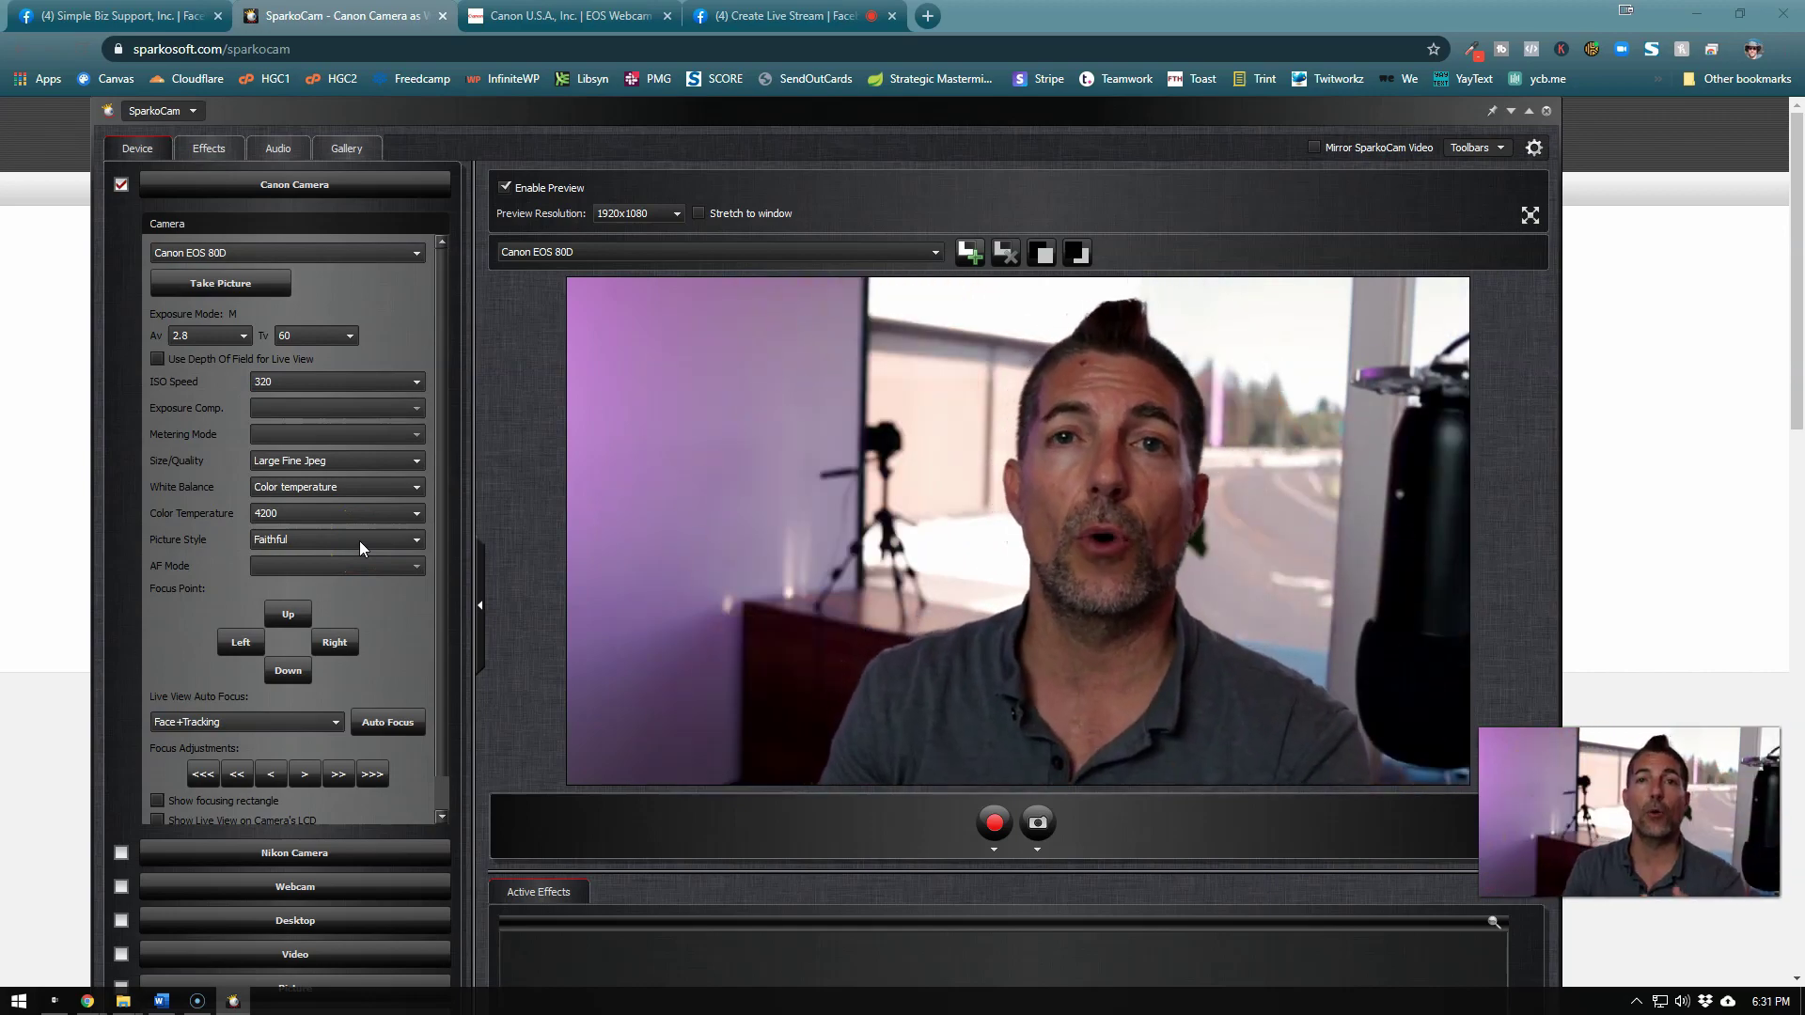
left_click(207, 149)
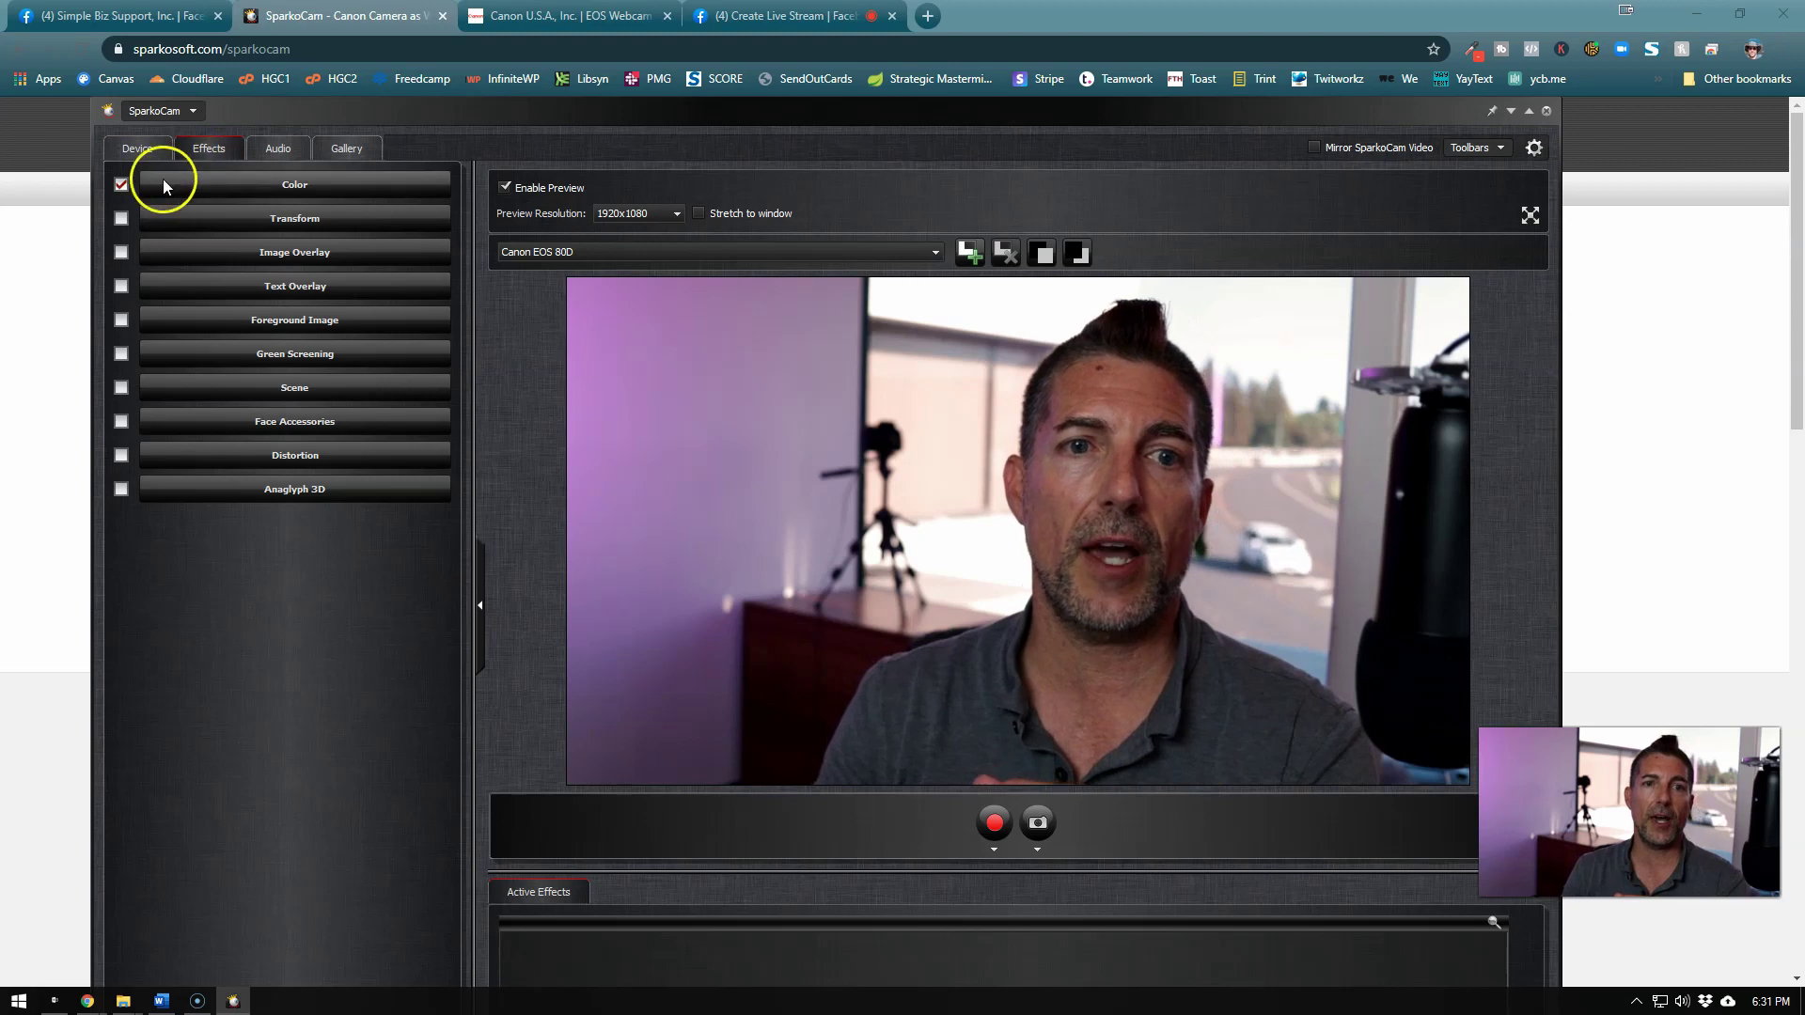
left_click(120, 191)
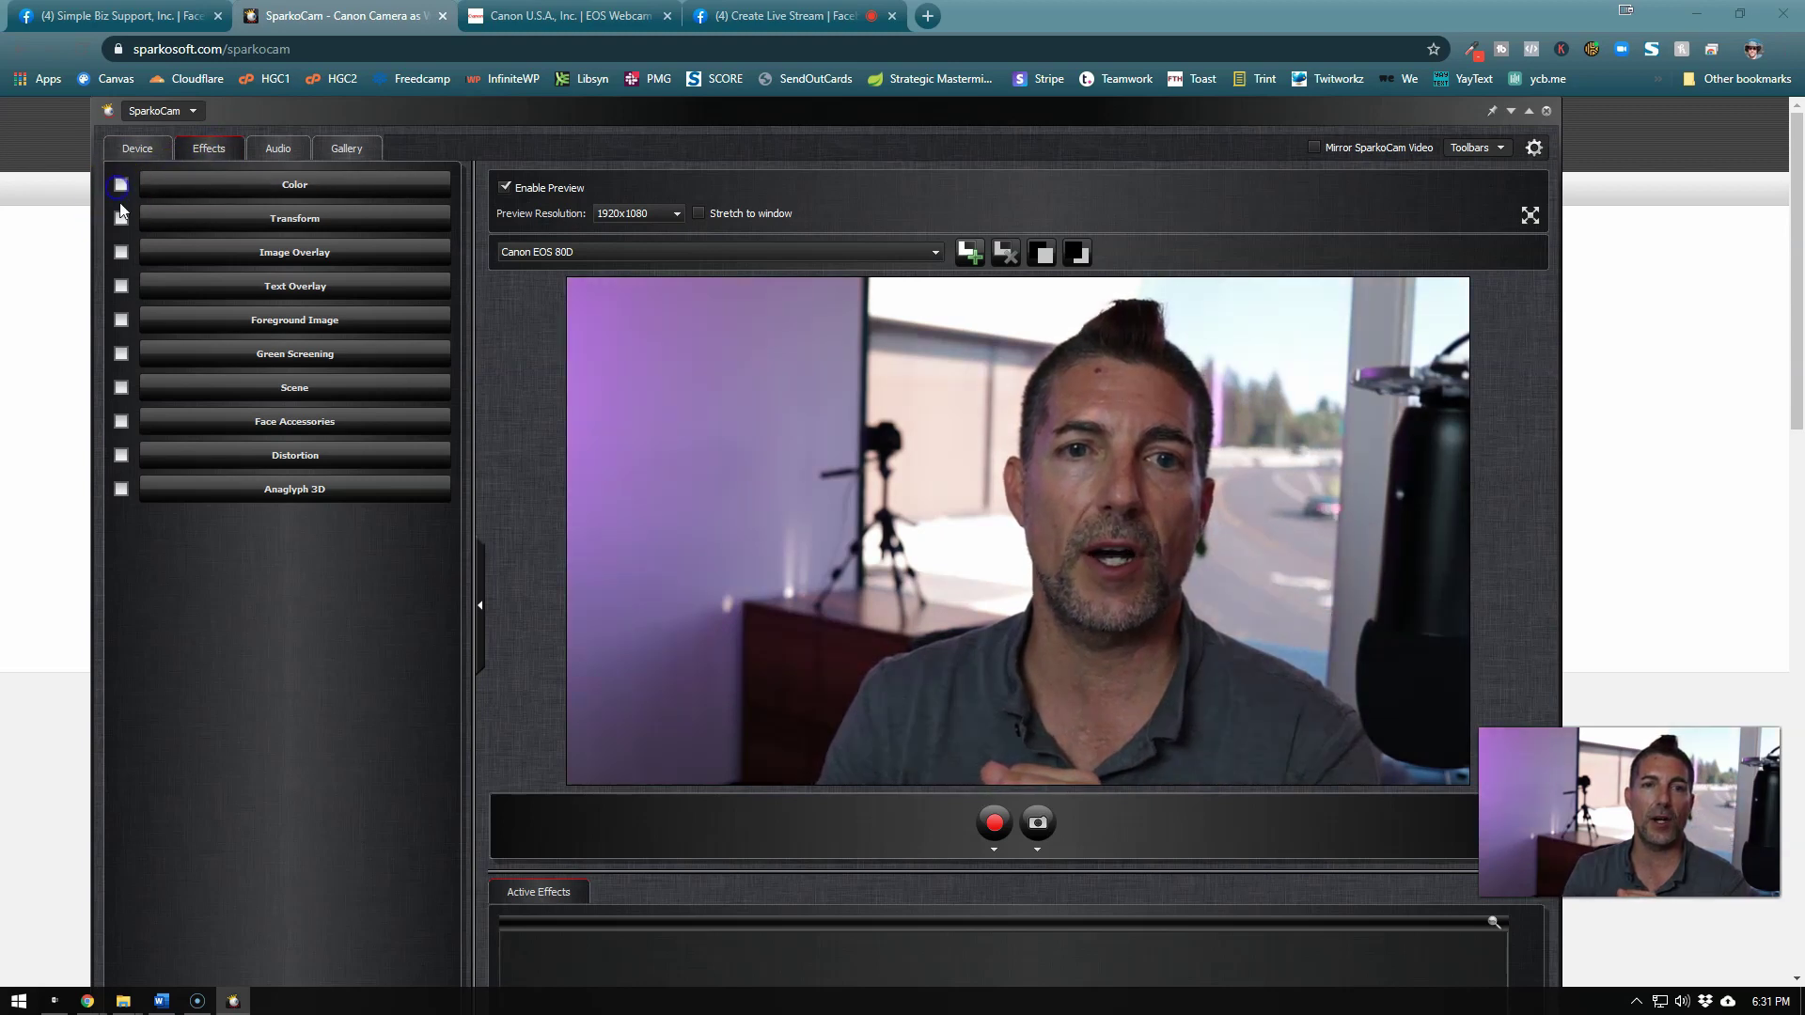
left_click(122, 188)
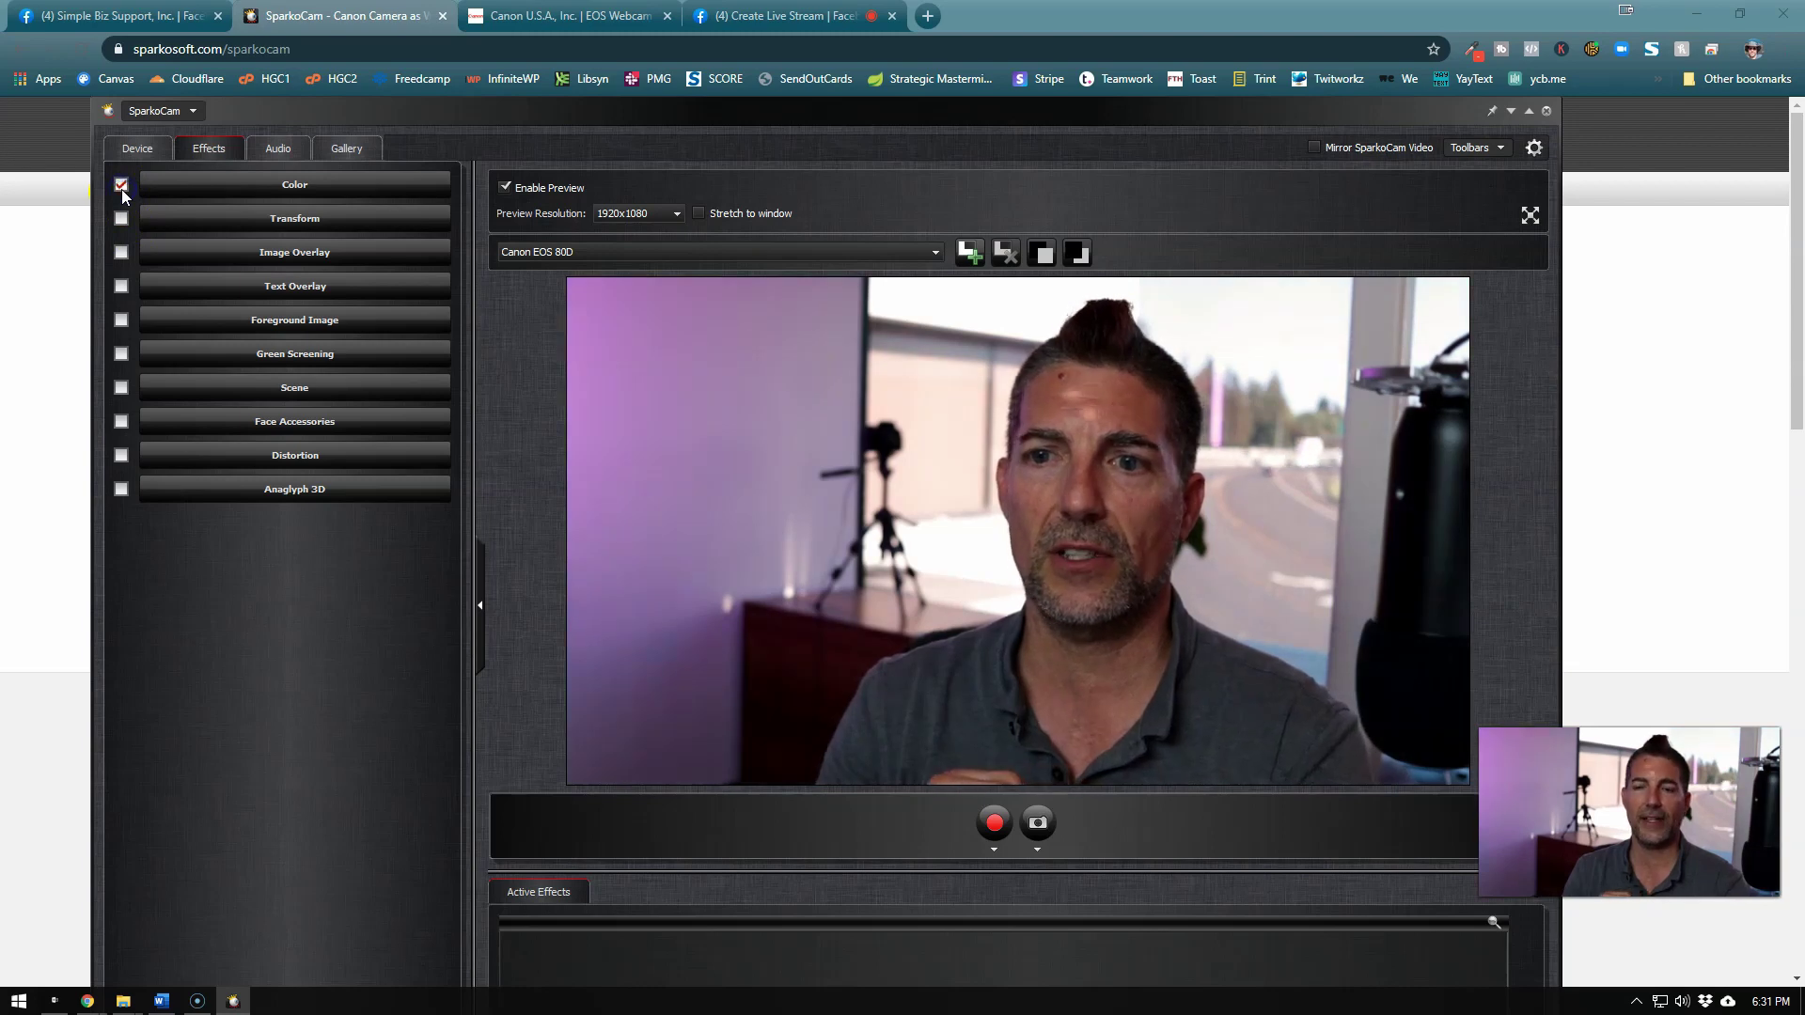
left_click(121, 188)
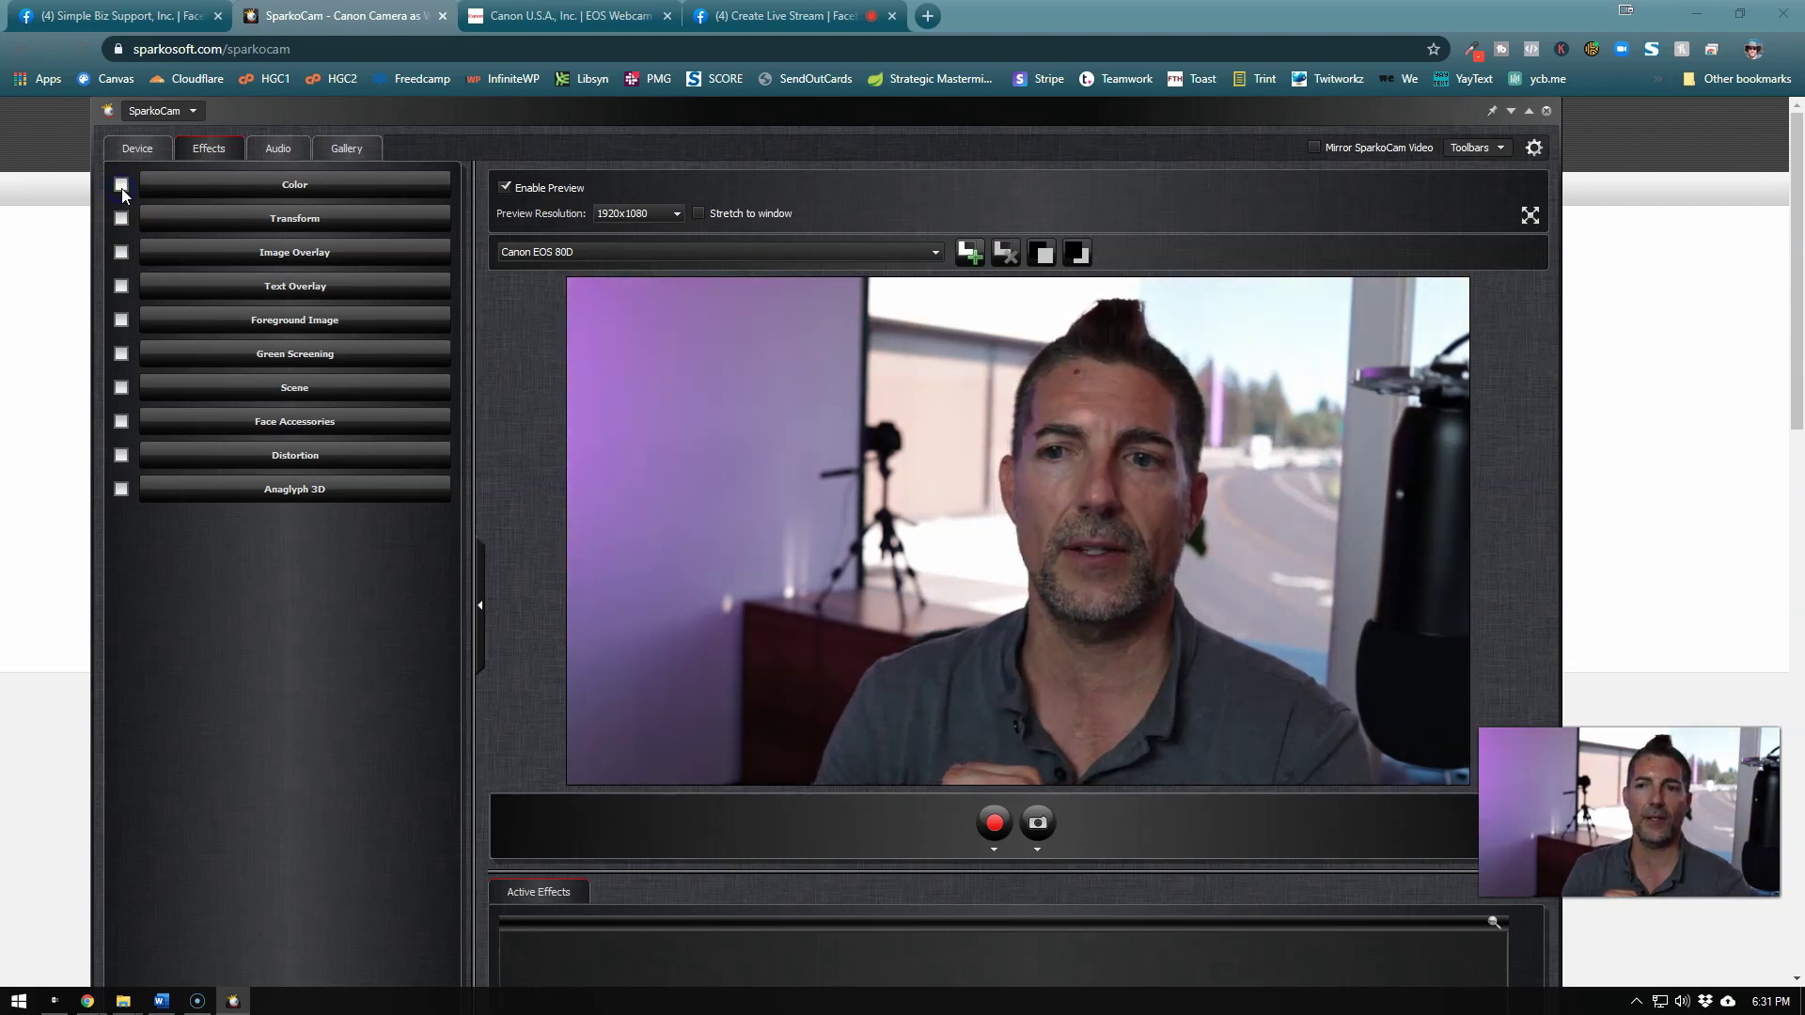
left_click(121, 188)
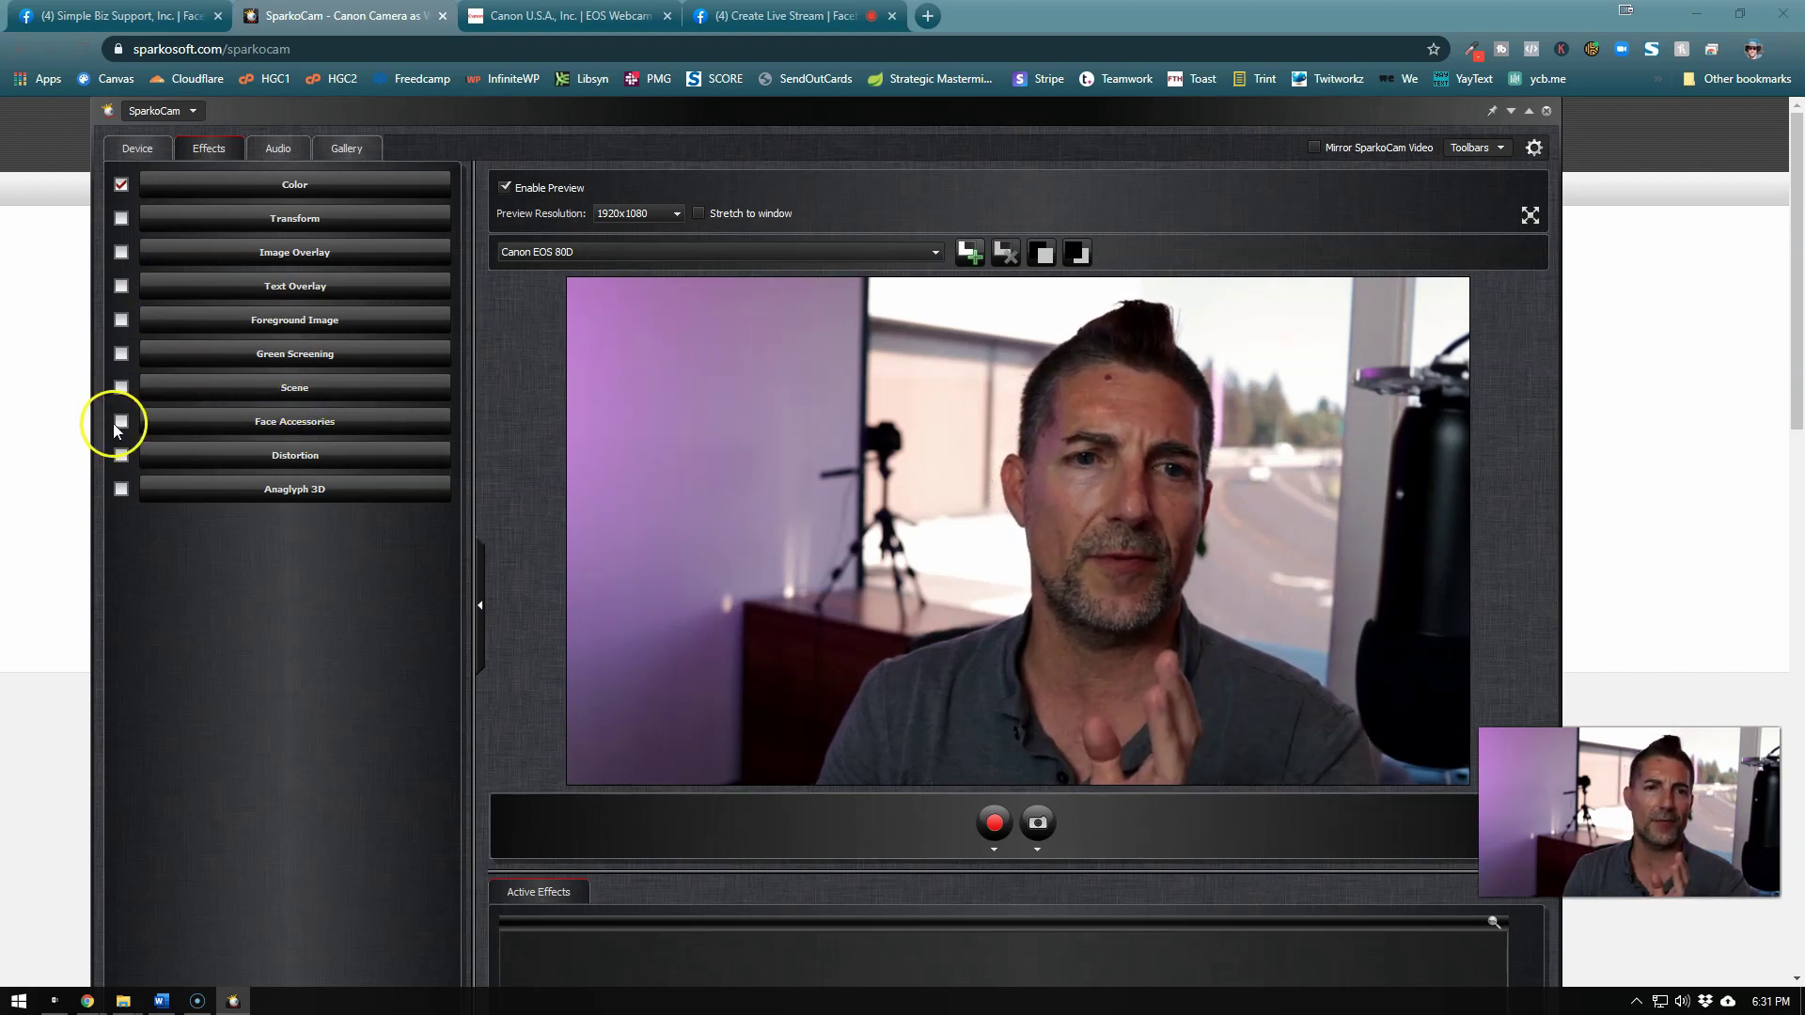
- Try the Brownred hair face accessory on the preview, remove it, and return to the Device tab
left_click(225, 422)
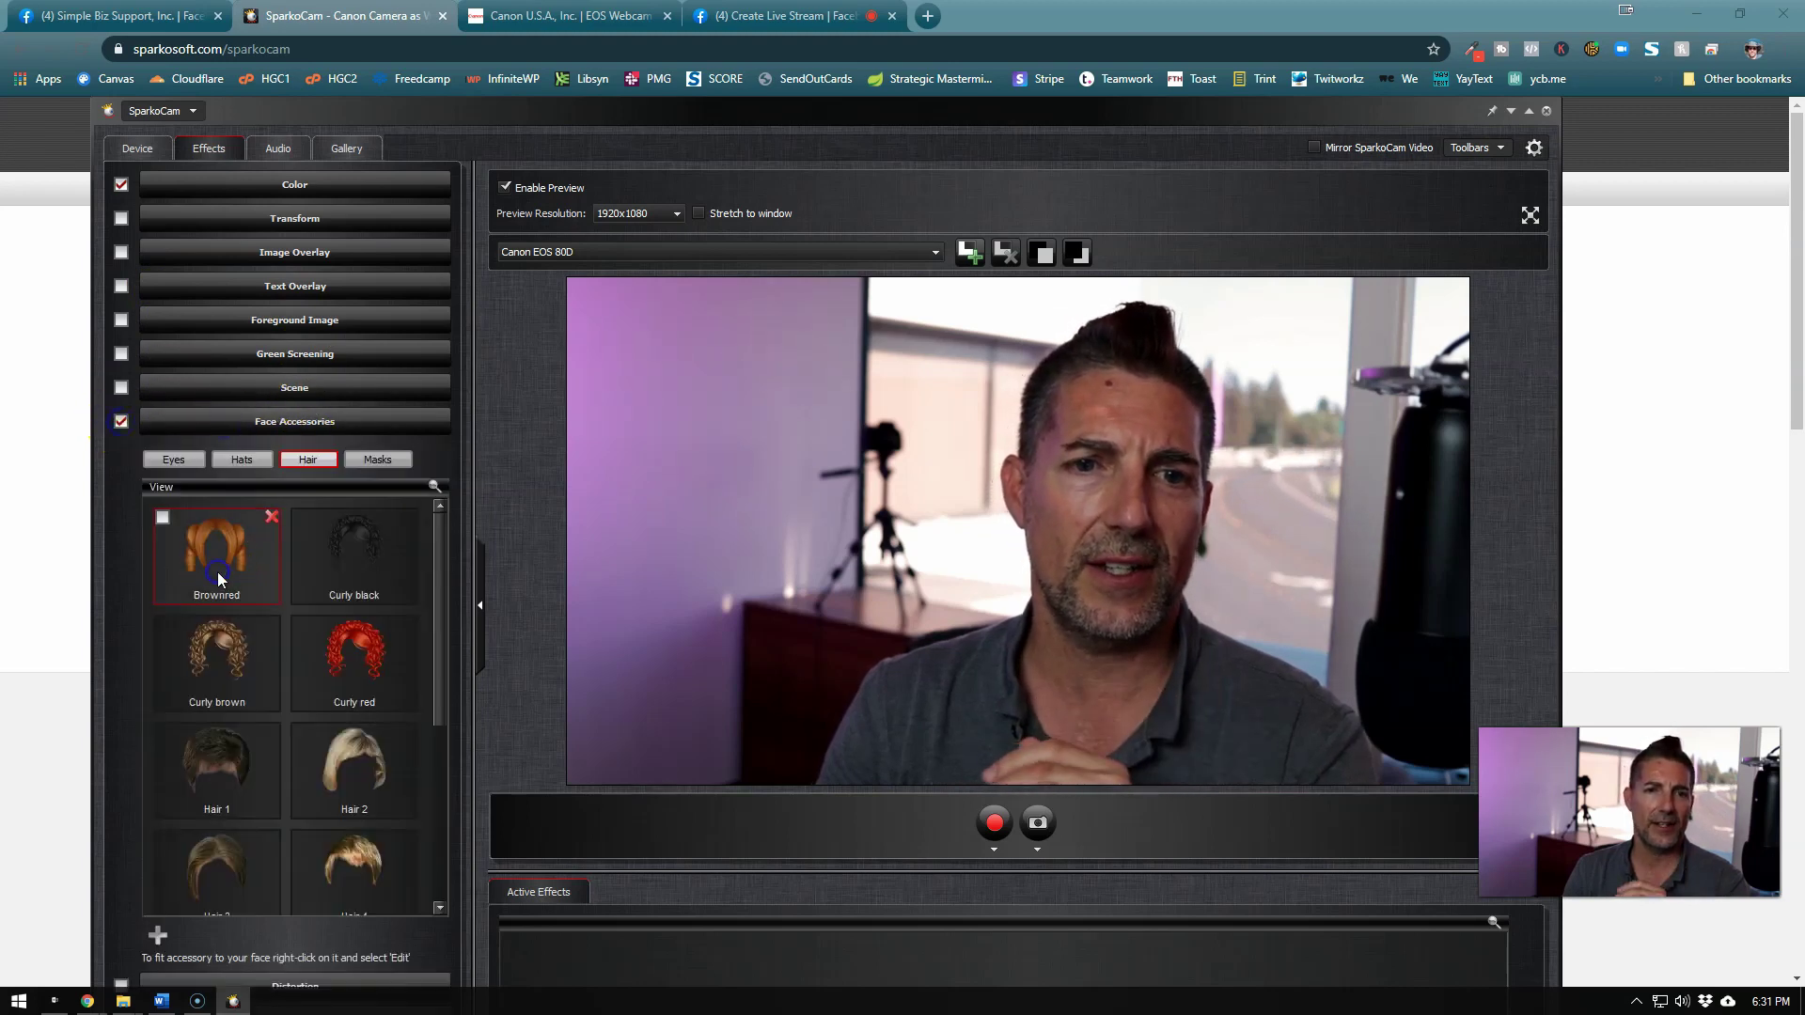
left_click(169, 519)
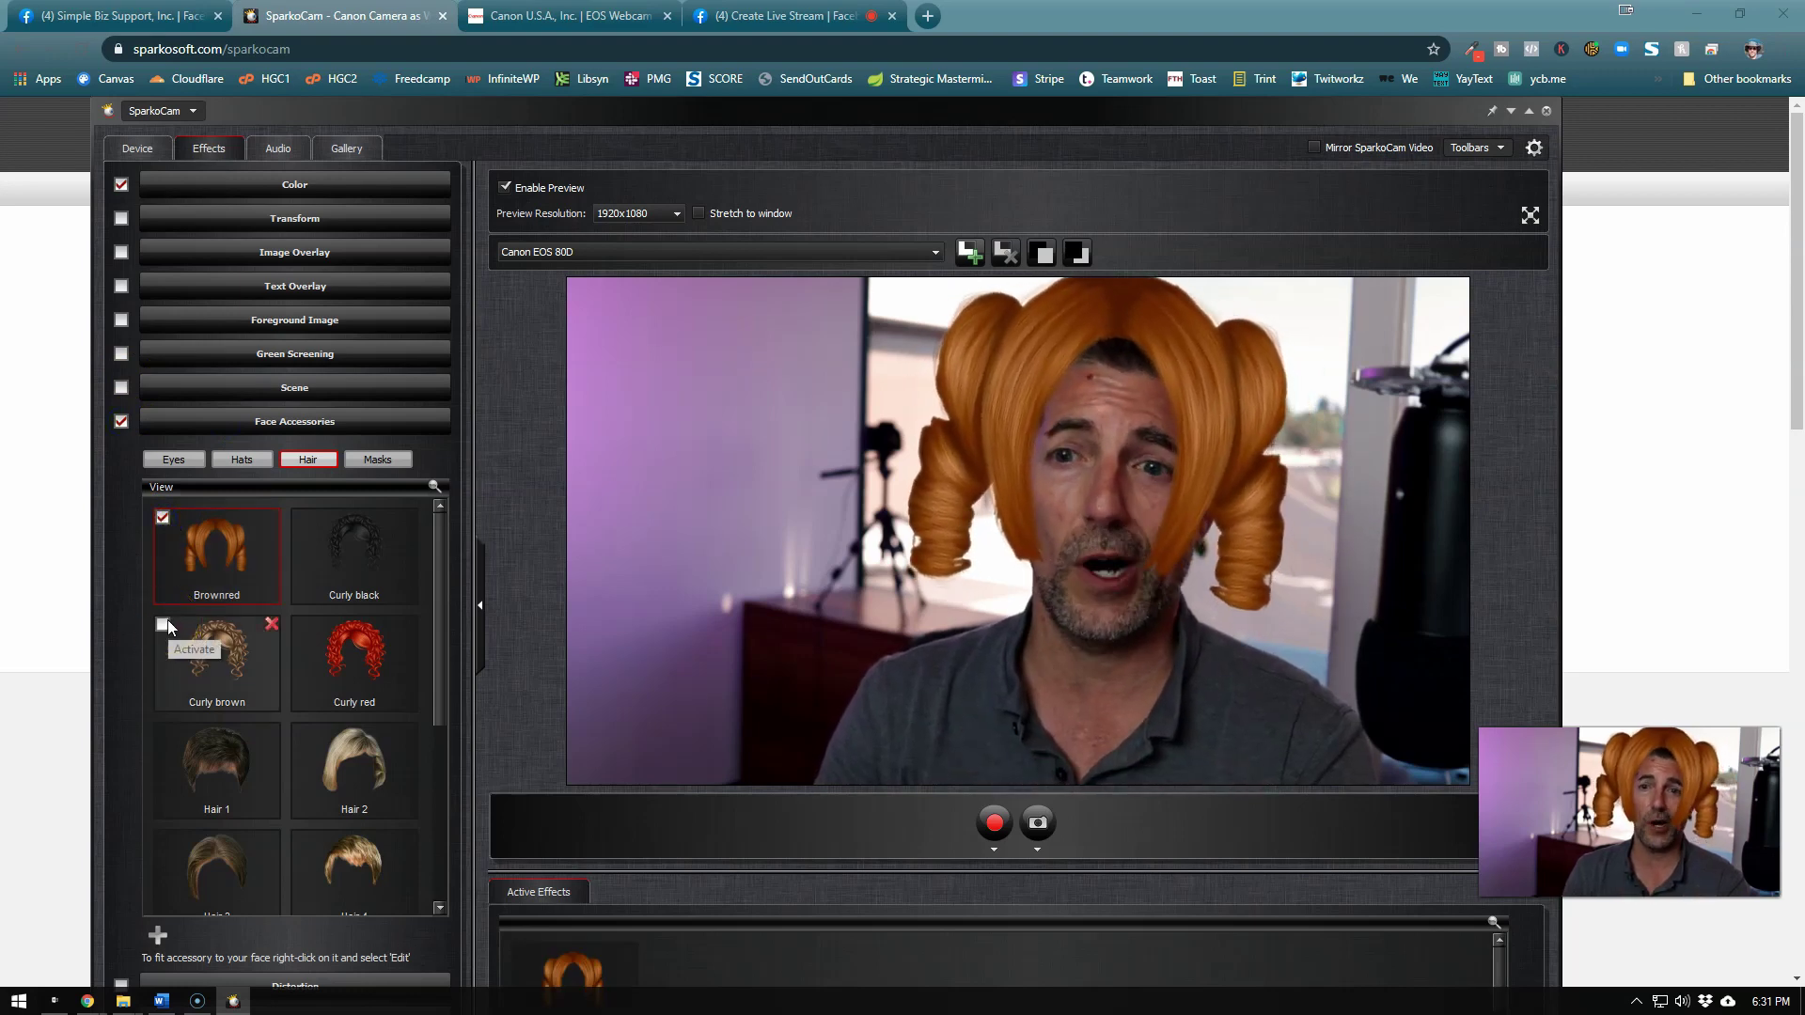
left_click(163, 516)
left_click(122, 422)
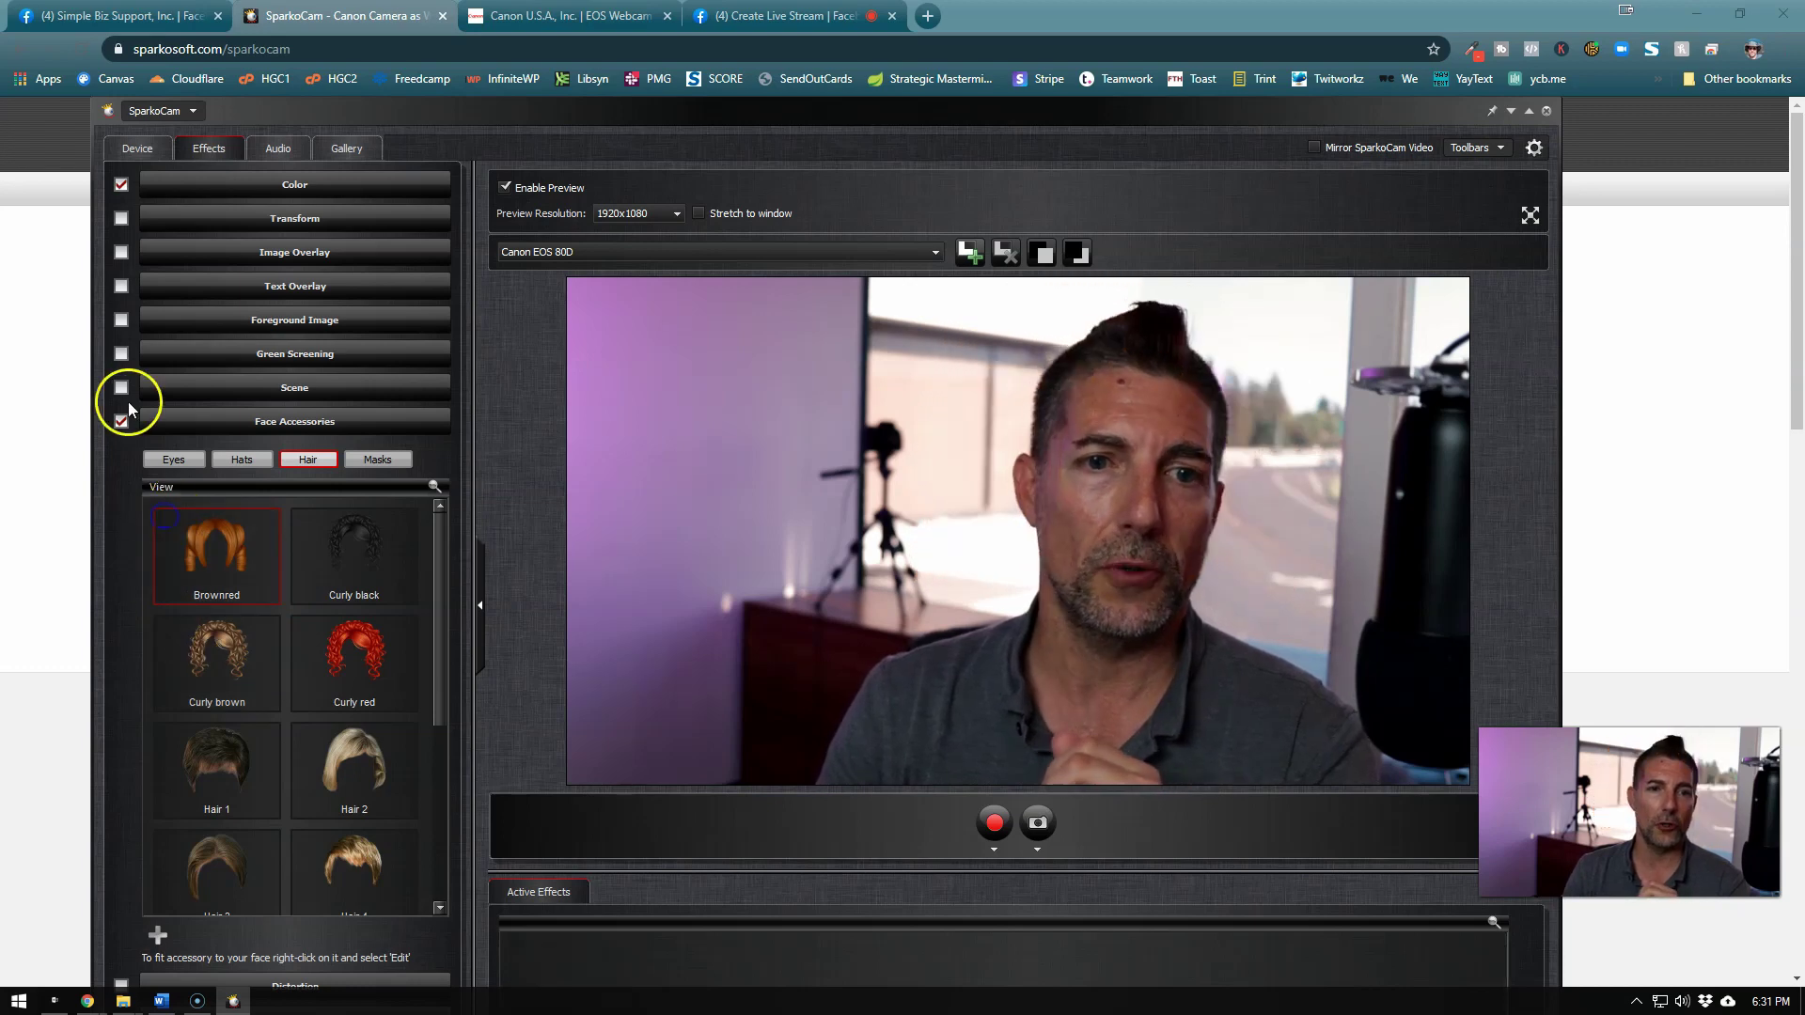
left_click(137, 150)
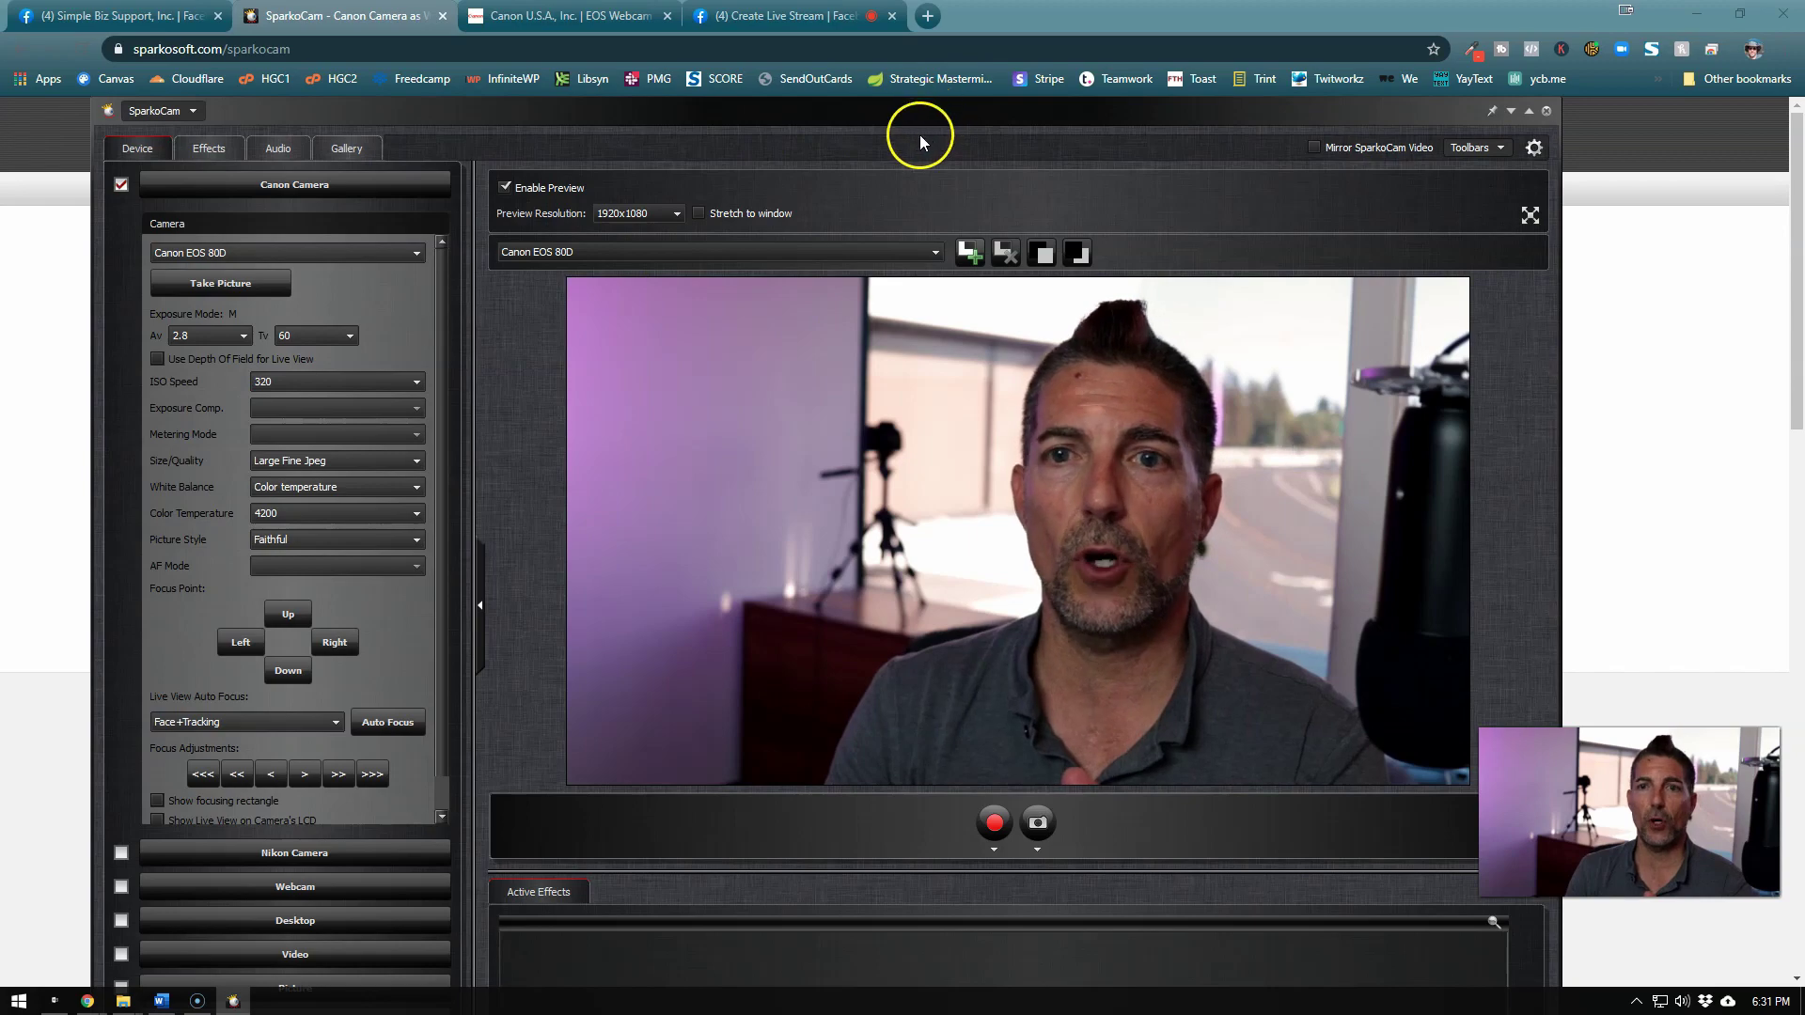
- Drag the SparkoCam window off-screen and return to the Canon EOS Webcam Utility Beta page
left_click_drag(929, 116, 0, 109)
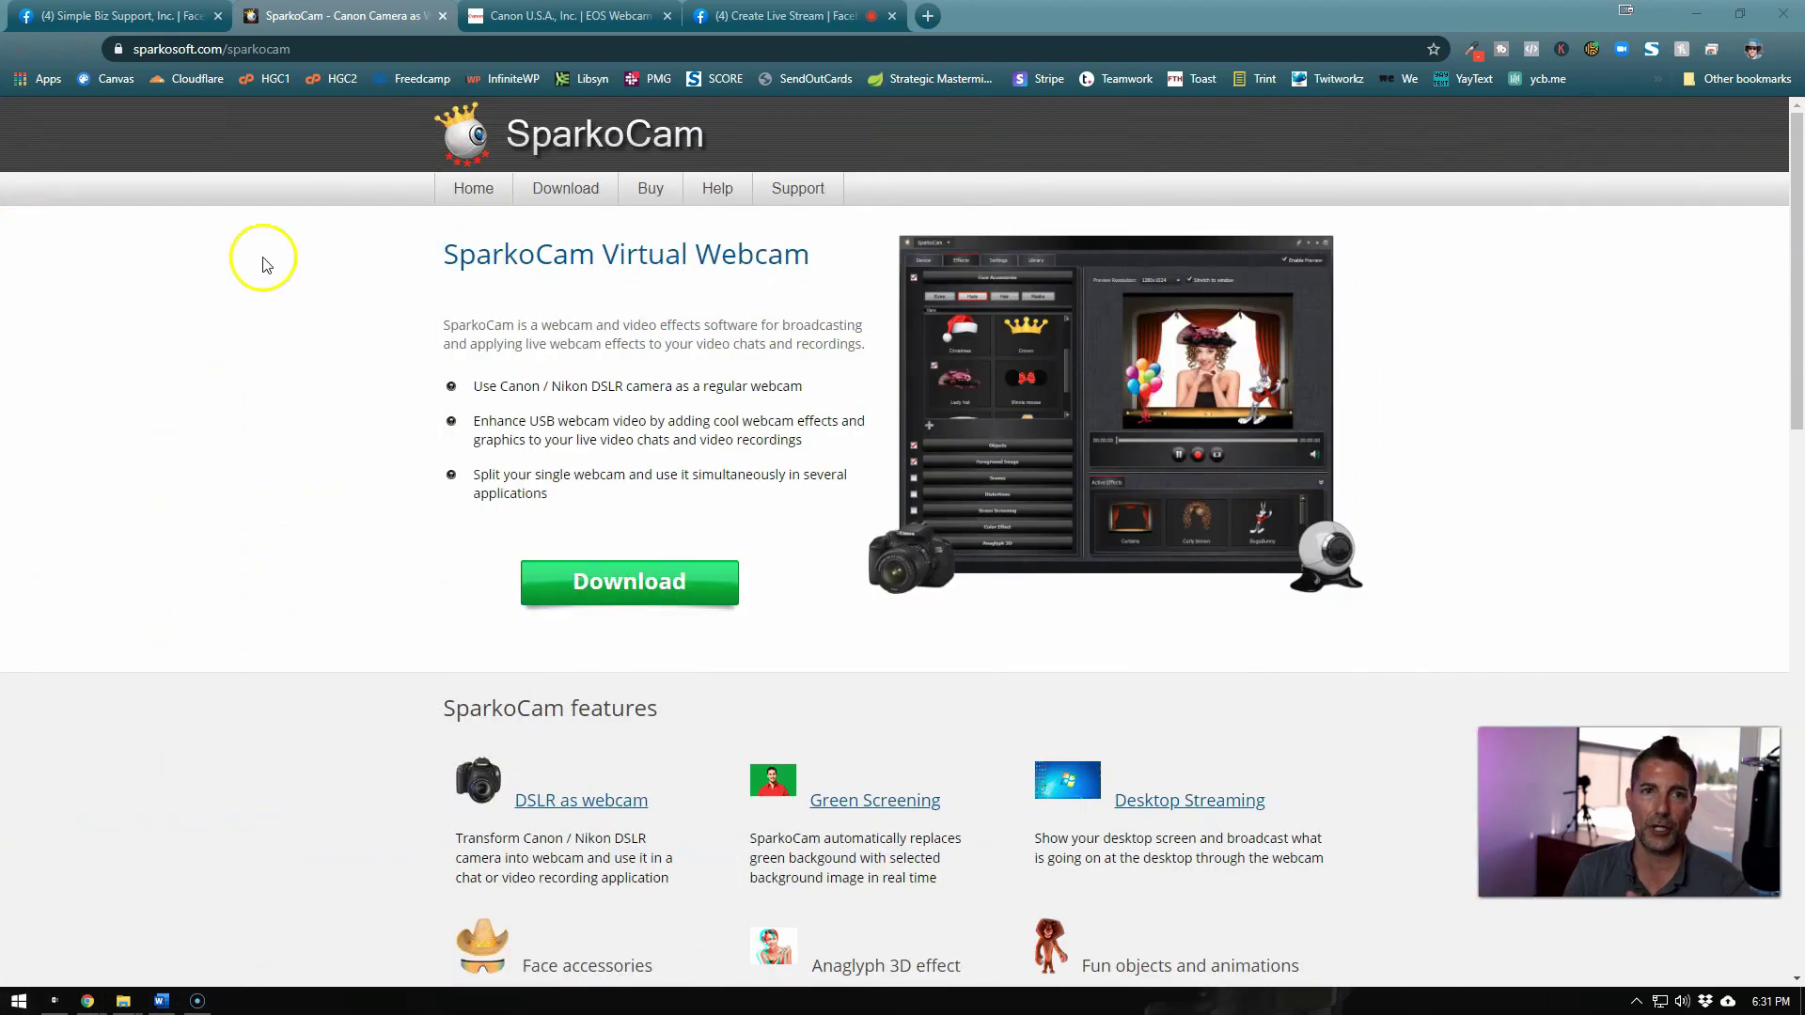
left_click(562, 23)
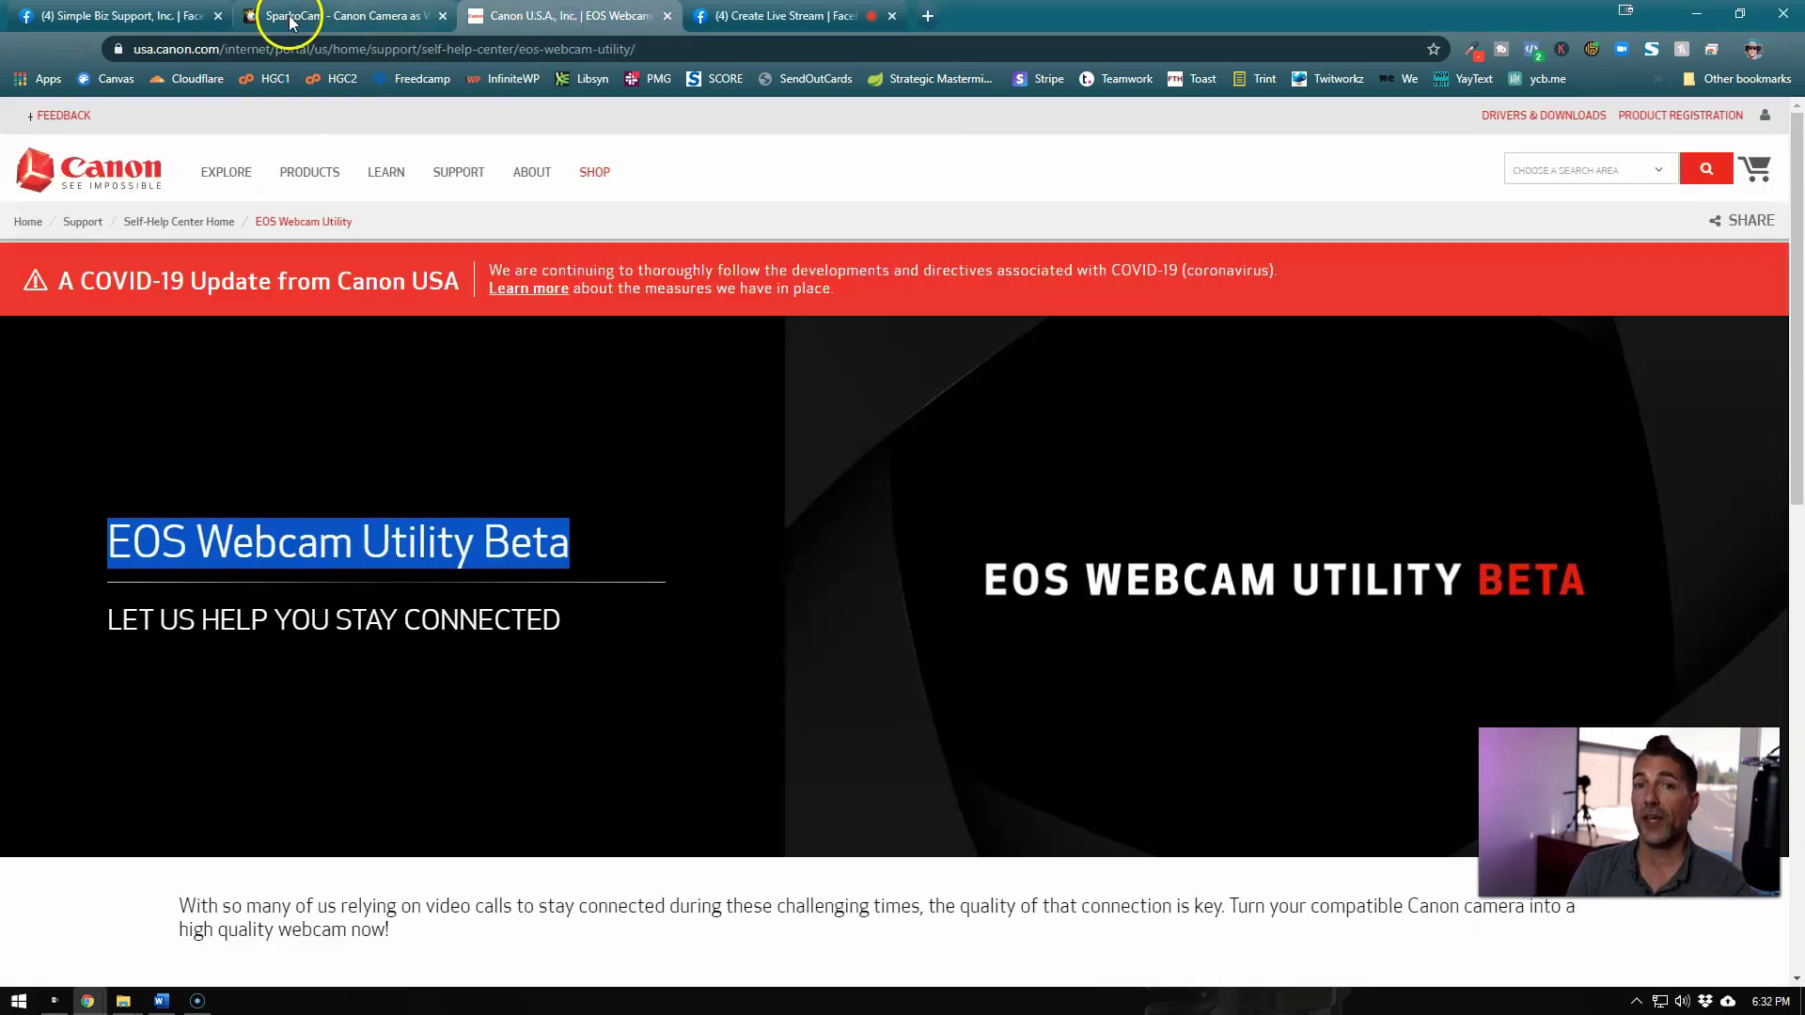
left_click(289, 21)
left_click(544, 25)
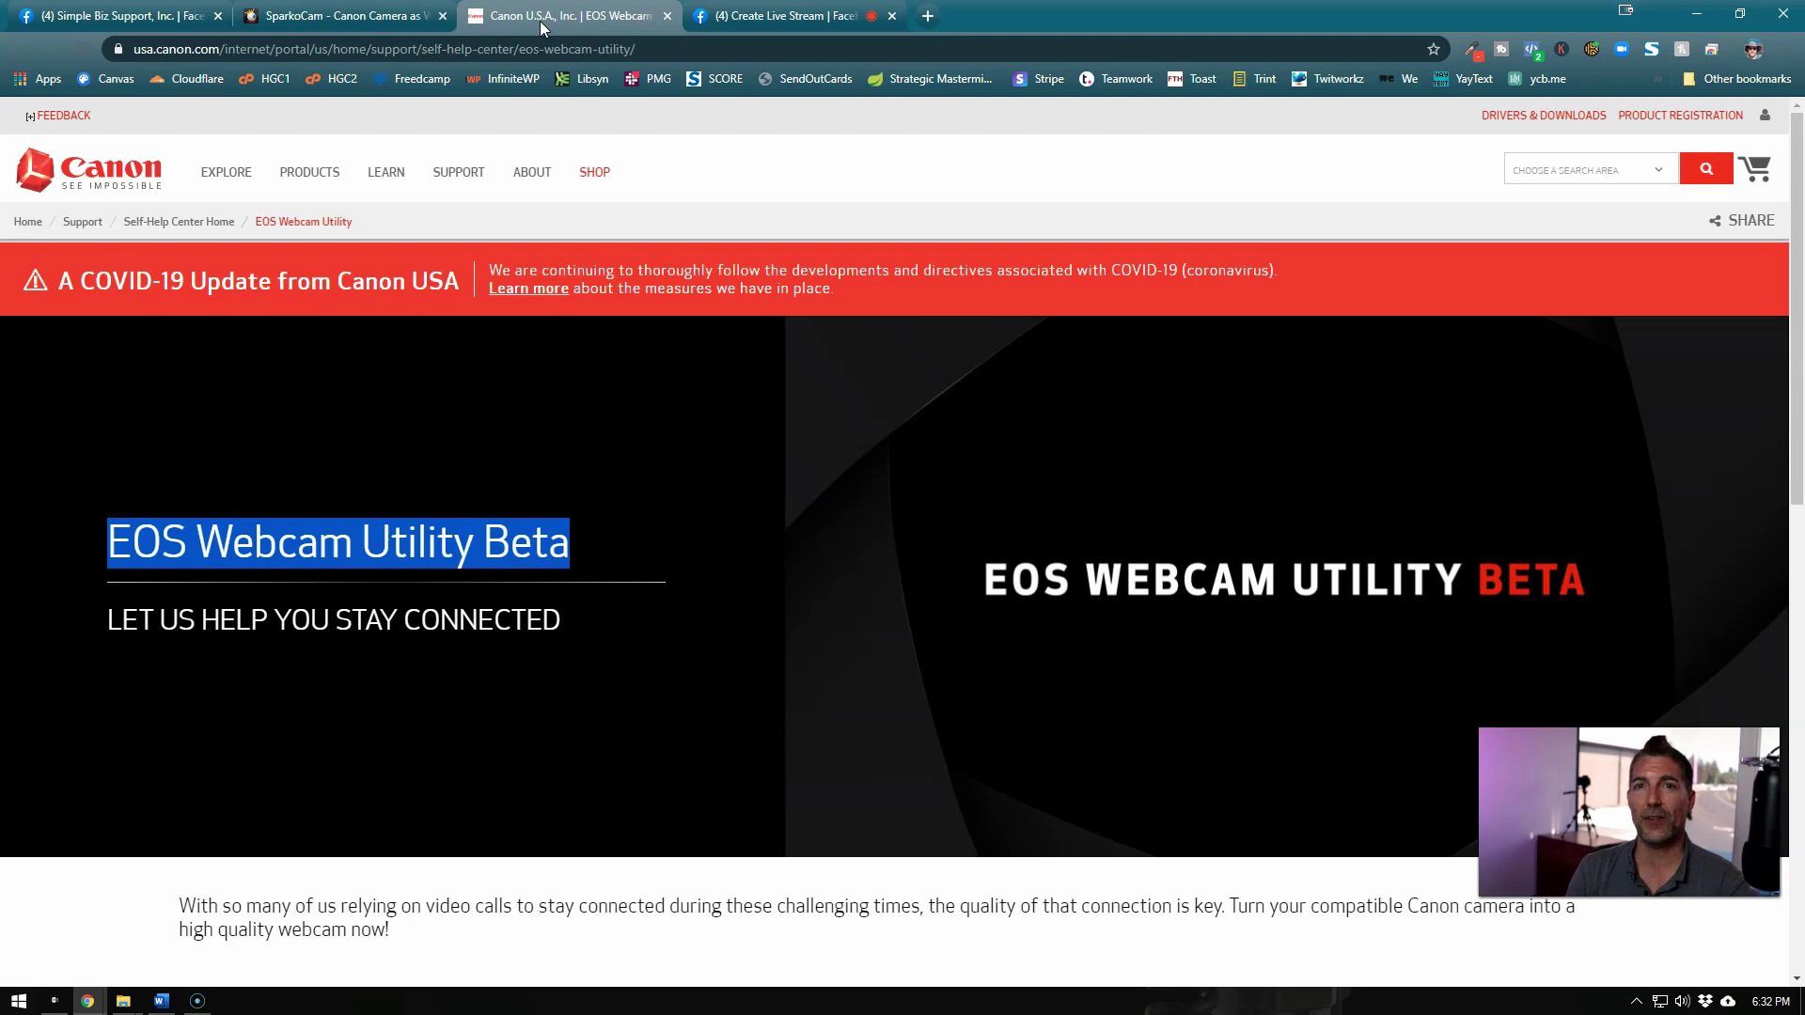
- On the Simple Biz Support, Inc. Facebook page, start a new Live video from Create Post
left_click(174, 17)
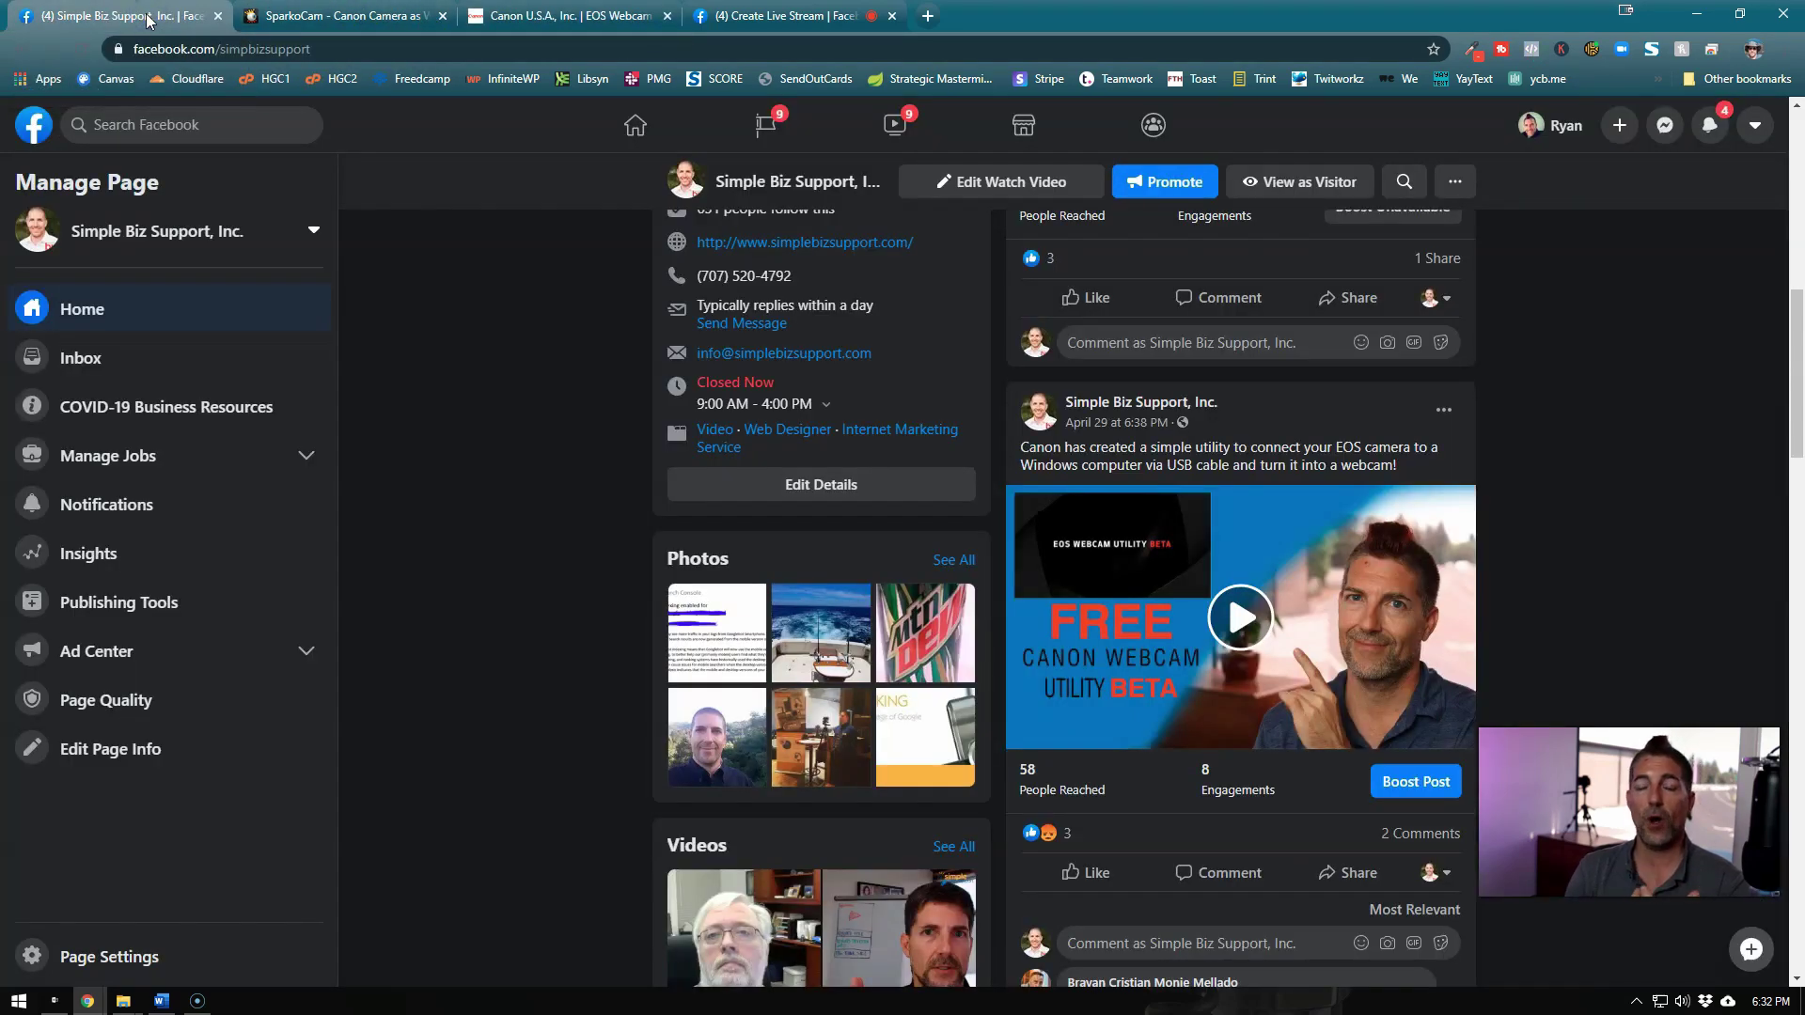
scroll(465, 506, "up", 7)
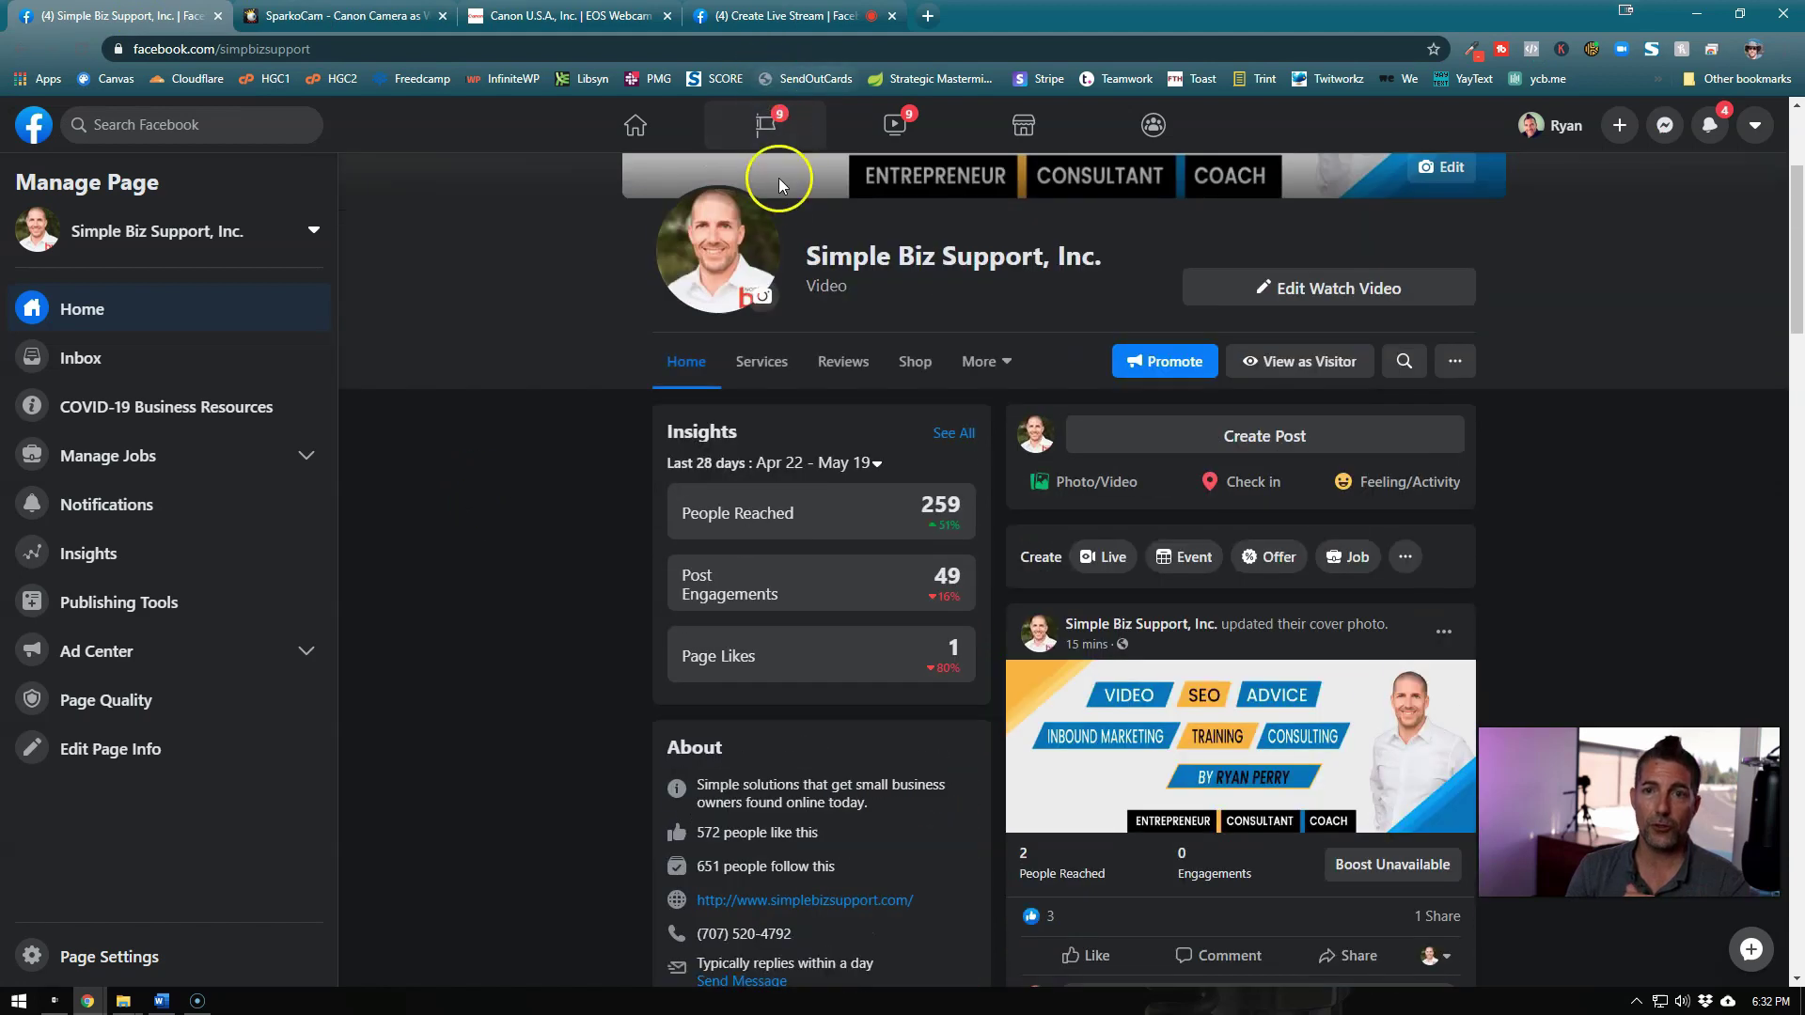
left_click(1104, 561)
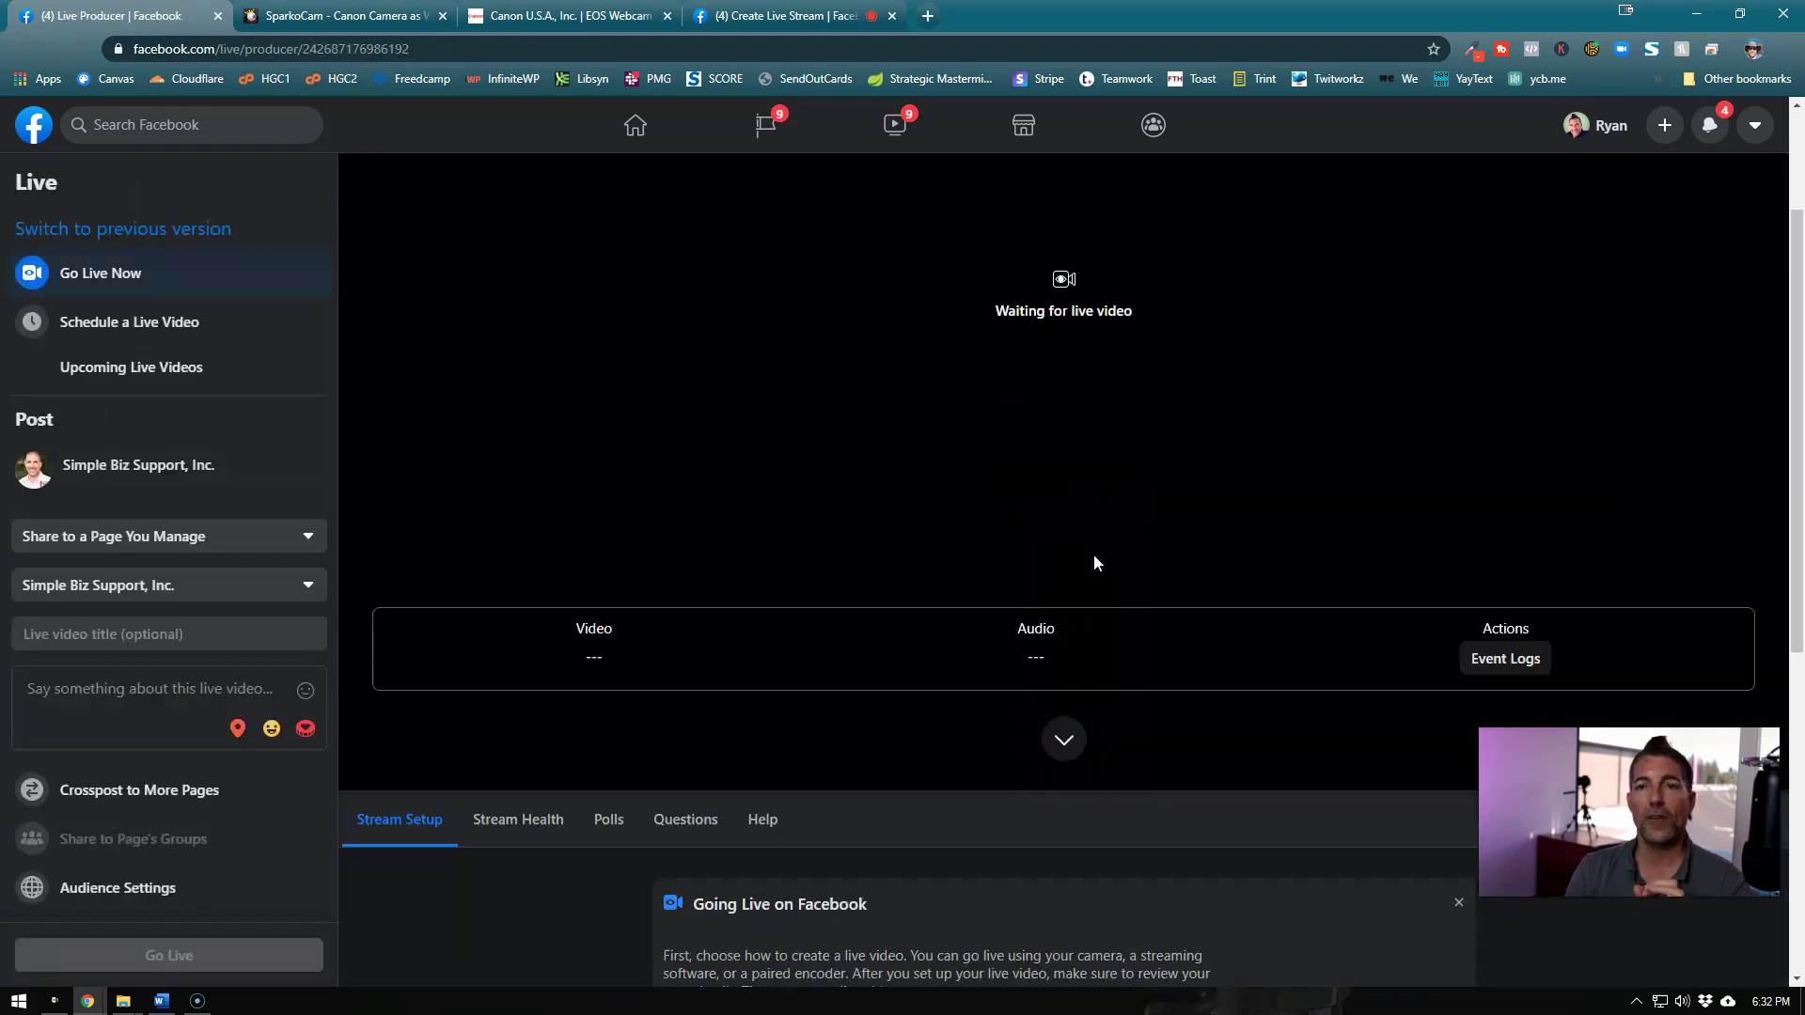
- Scroll to Stream Setup in Live Producer and choose Use Camera under Get Started
scroll(1094, 562, "down", 7)
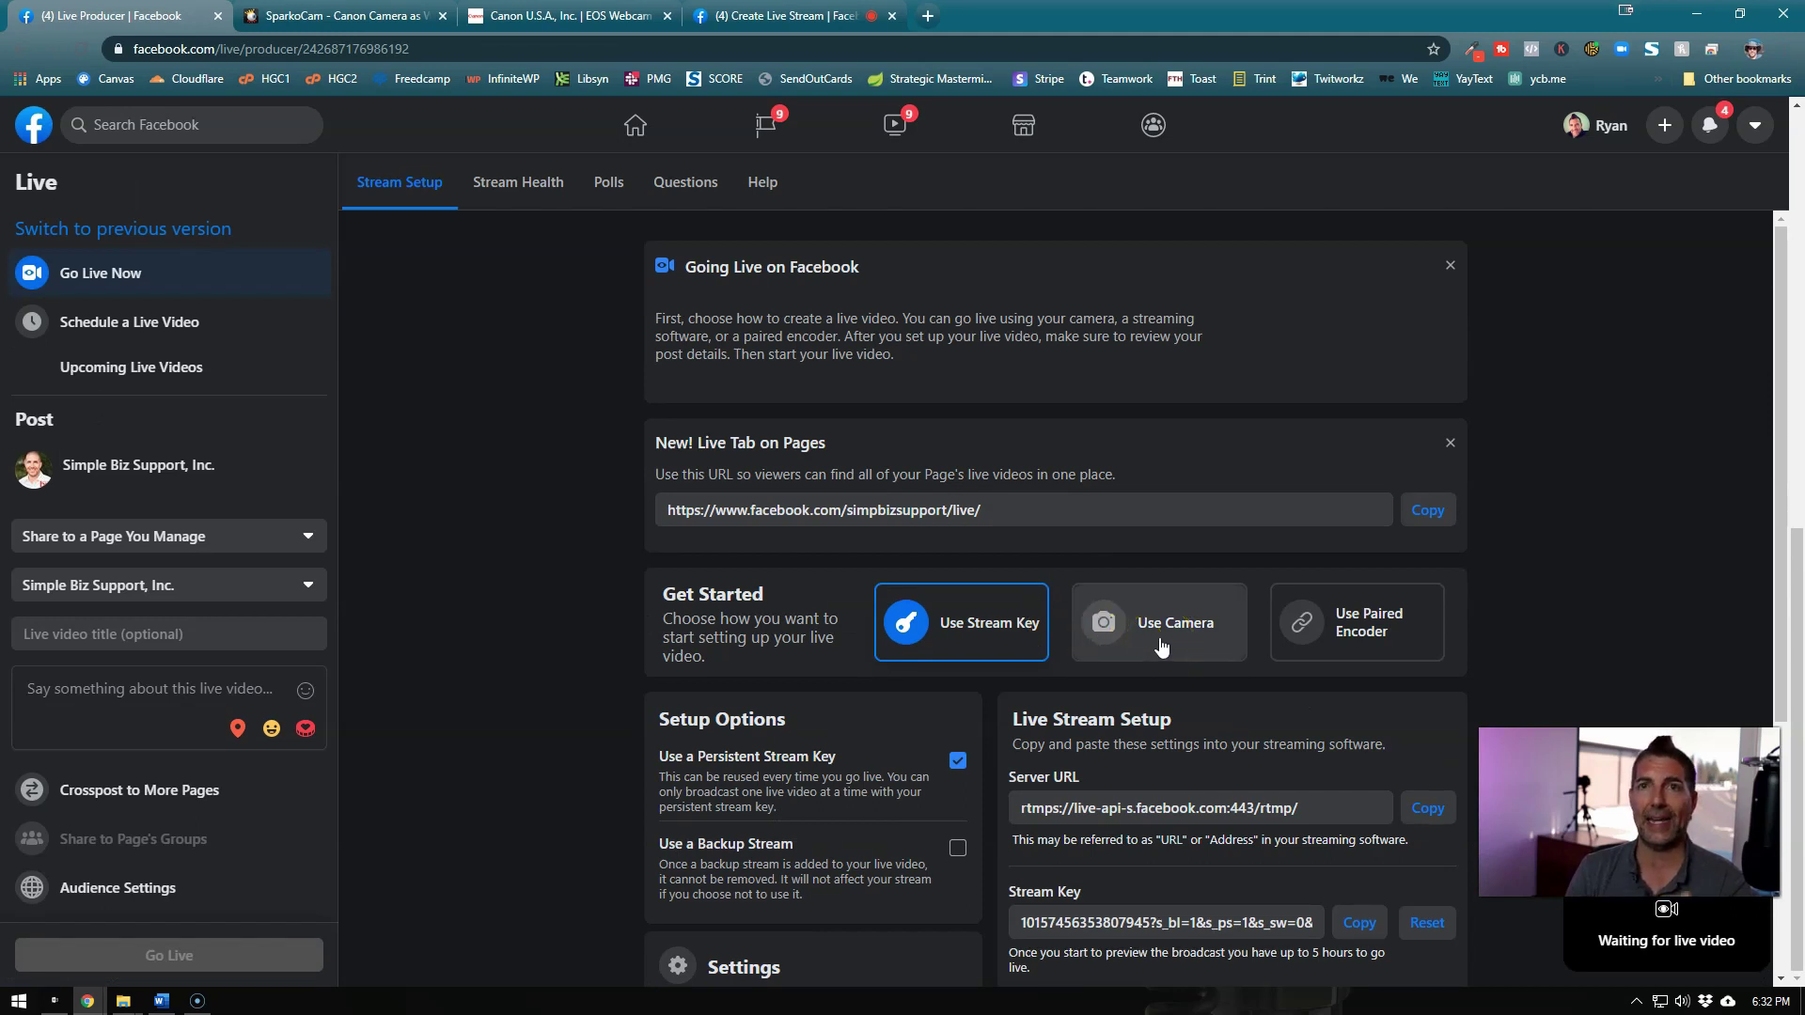
left_click(1024, 654)
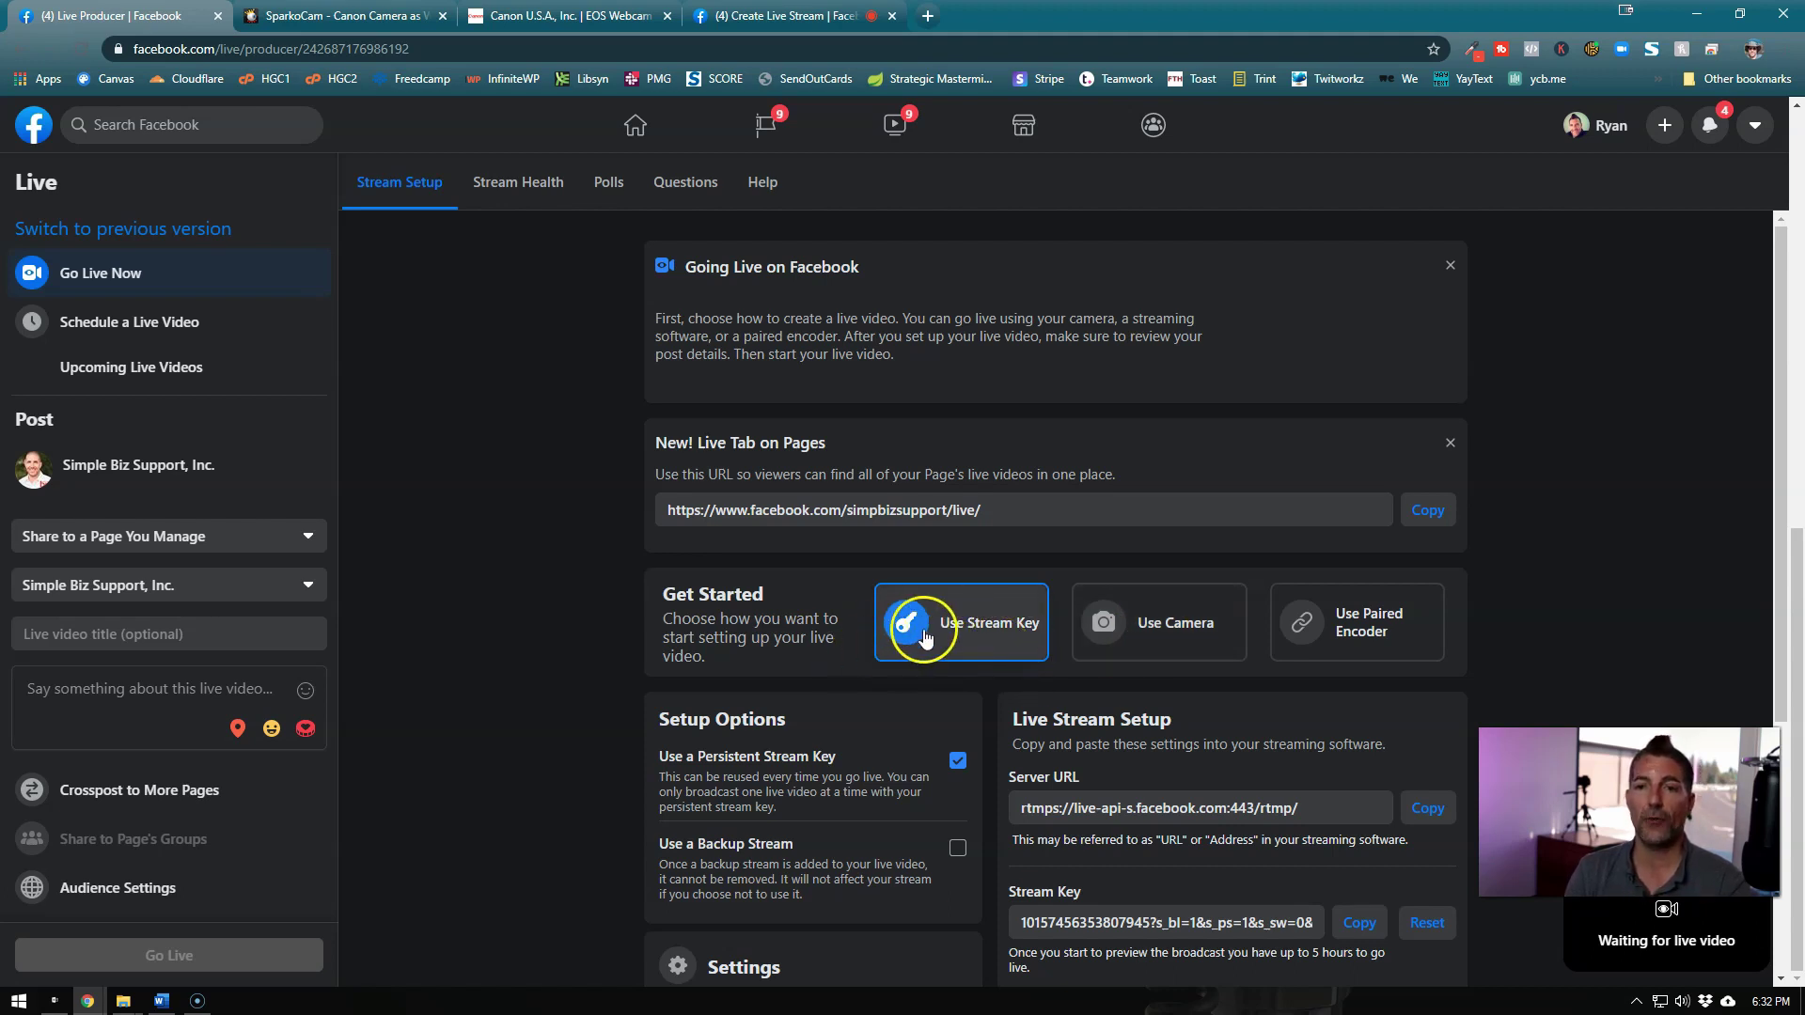
left_click(1158, 628)
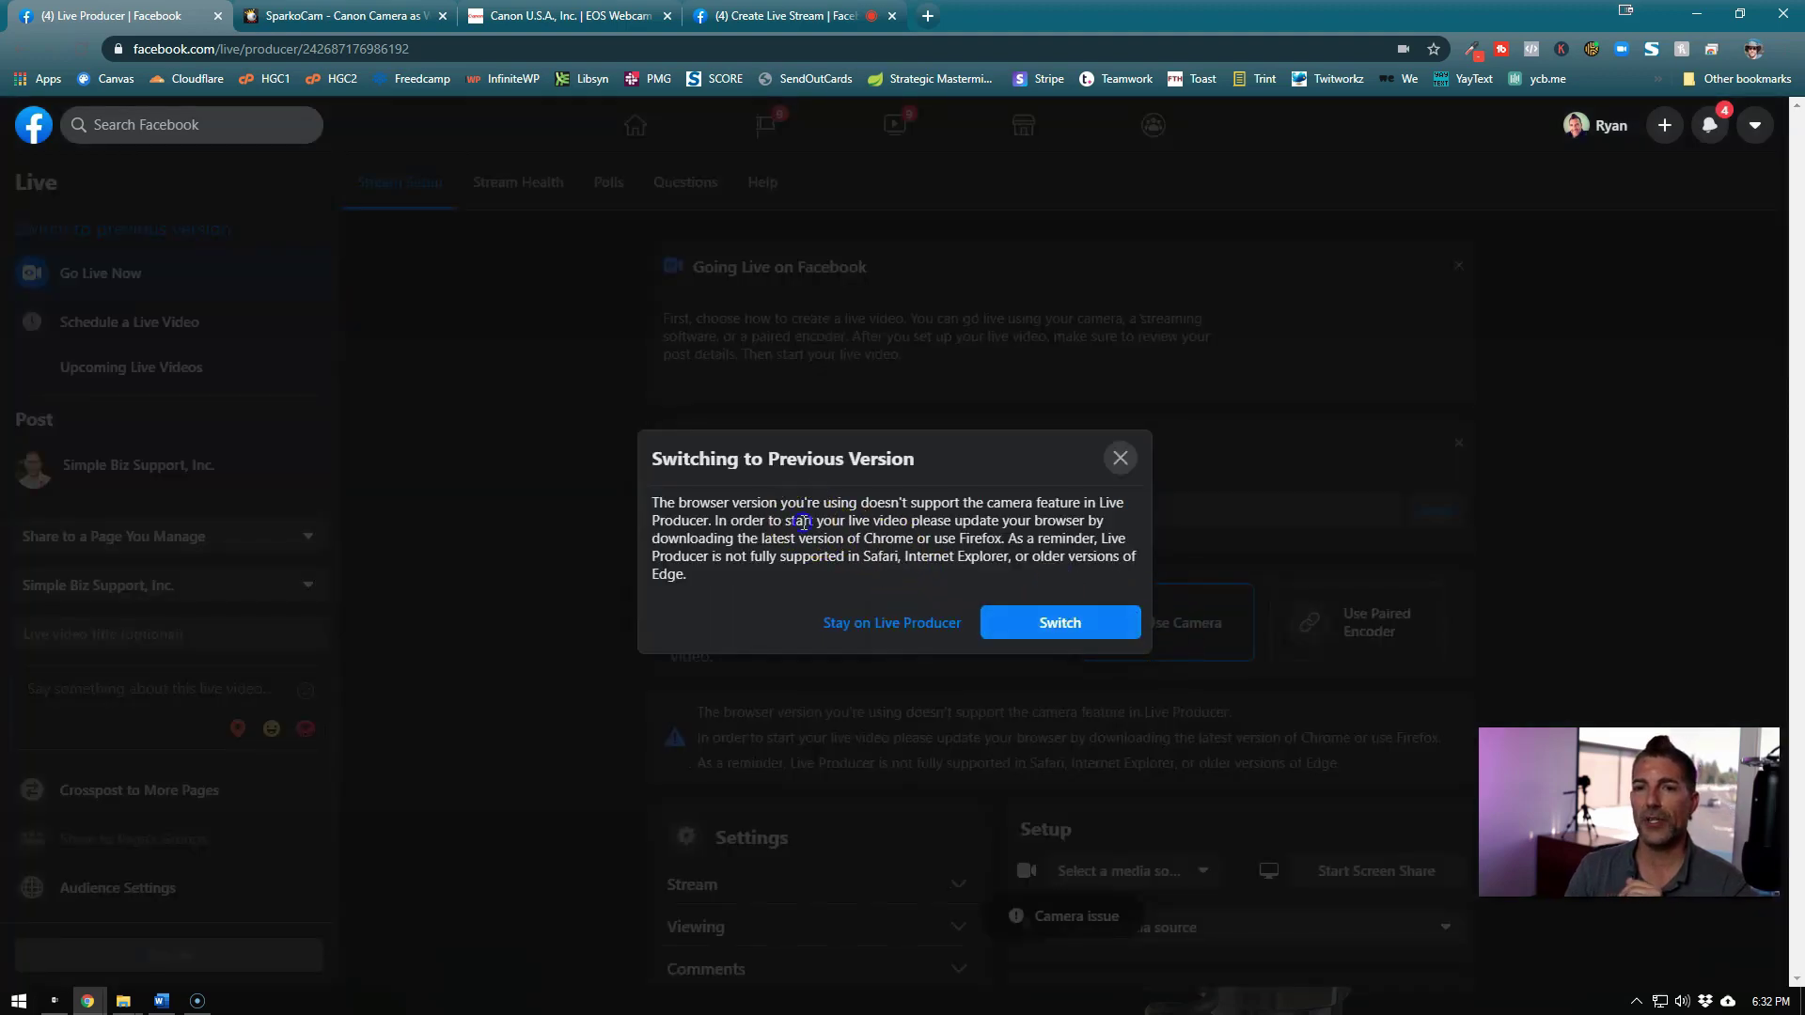
- Accept the Switching to Previous Version notice to load the older live-stream creator
left_click_drag(801, 523, 950, 554)
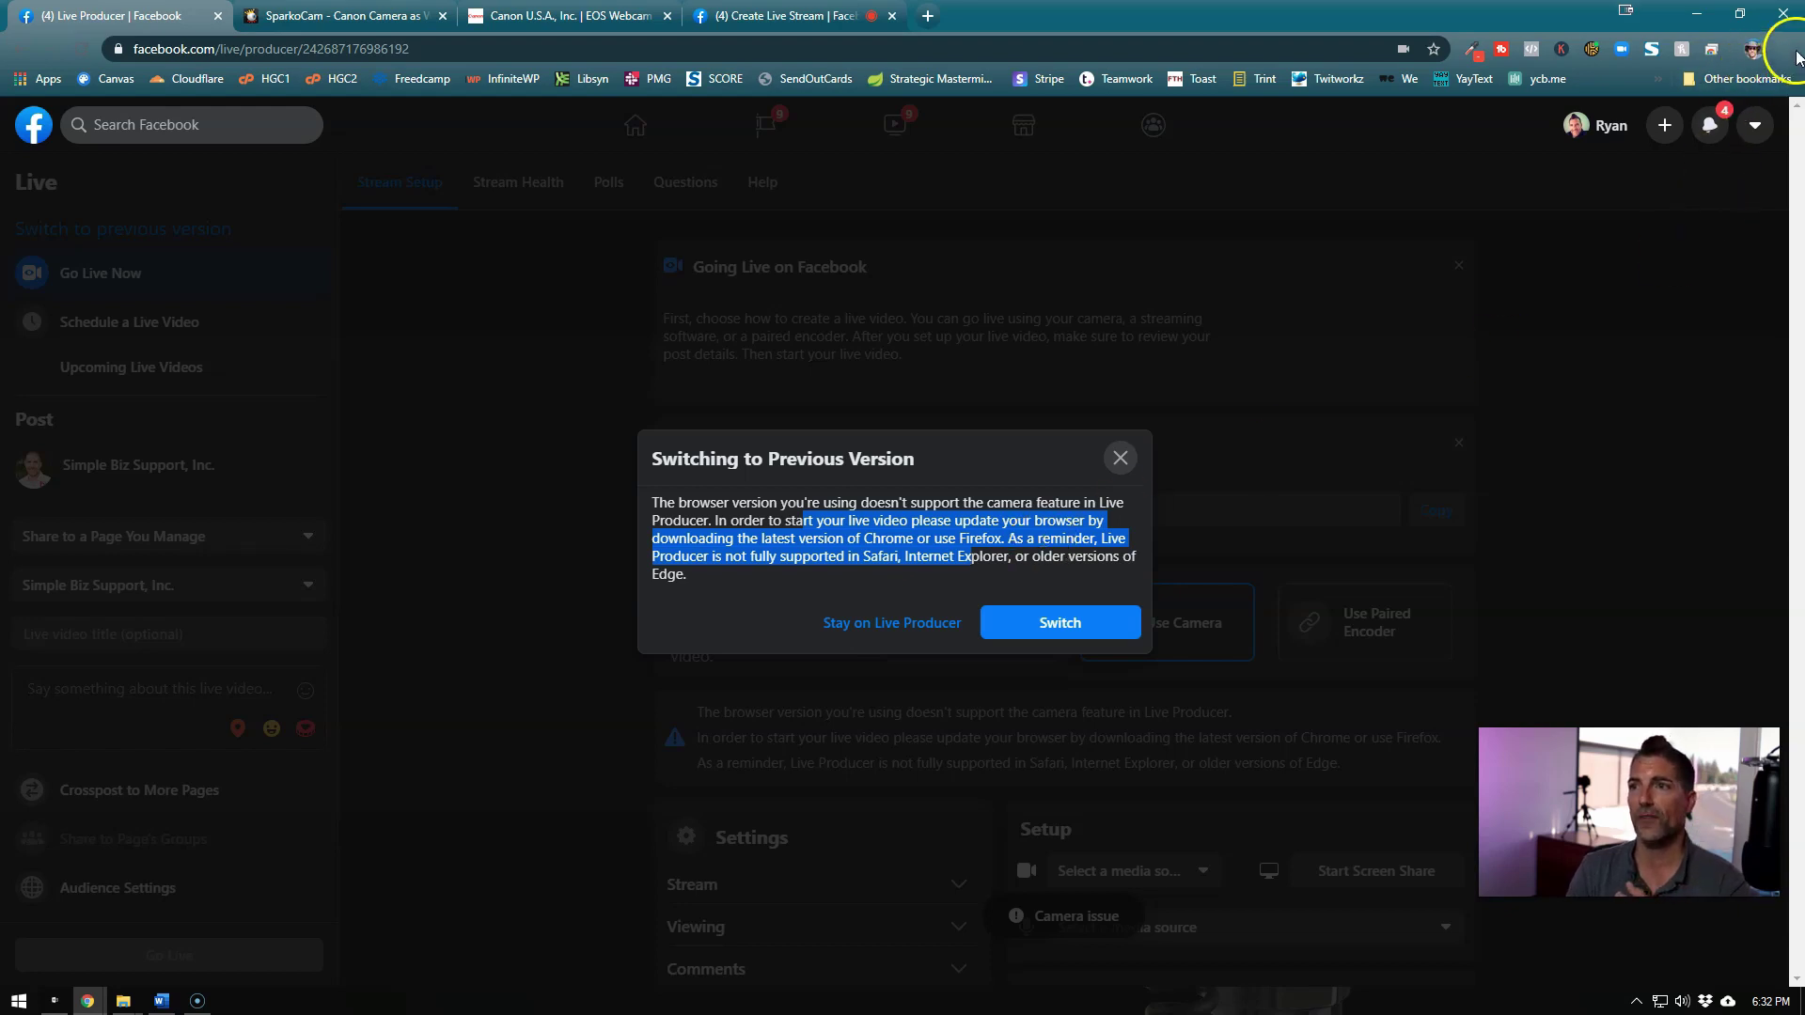
left_click(1076, 627)
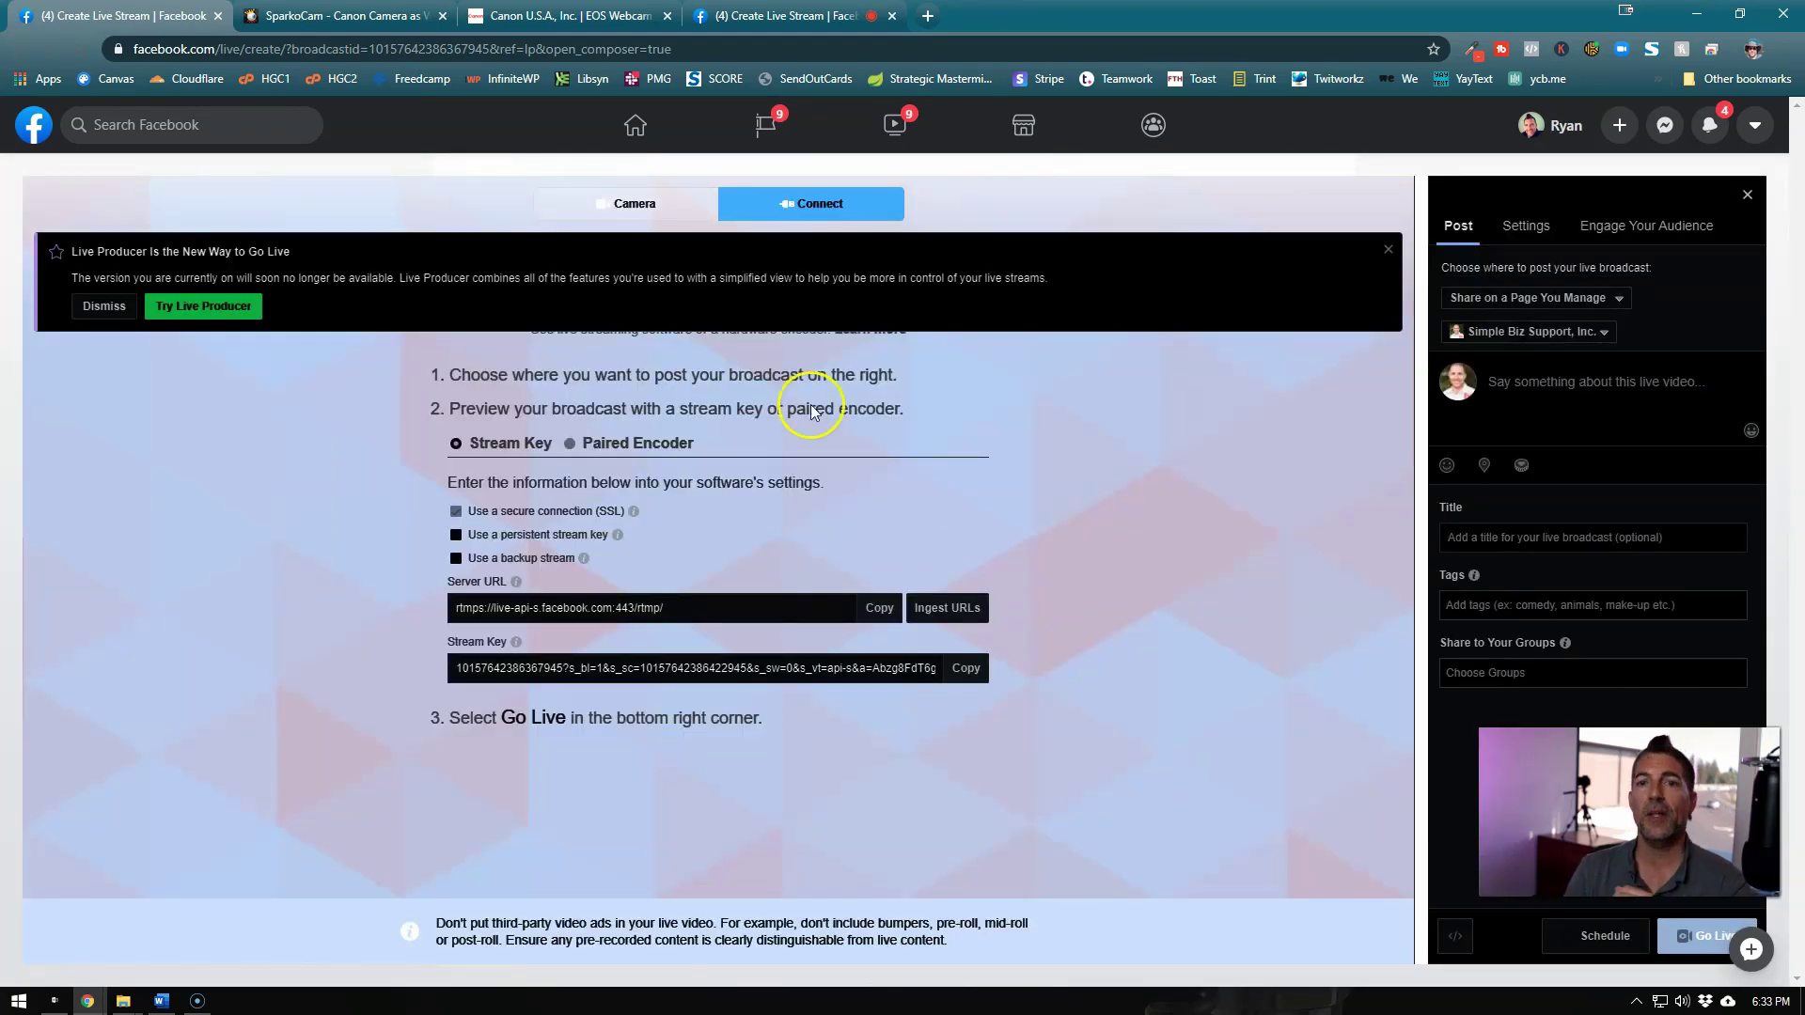
- Set the stream to Camera mode and dismiss the Live Producer announcement
left_click(665, 220)
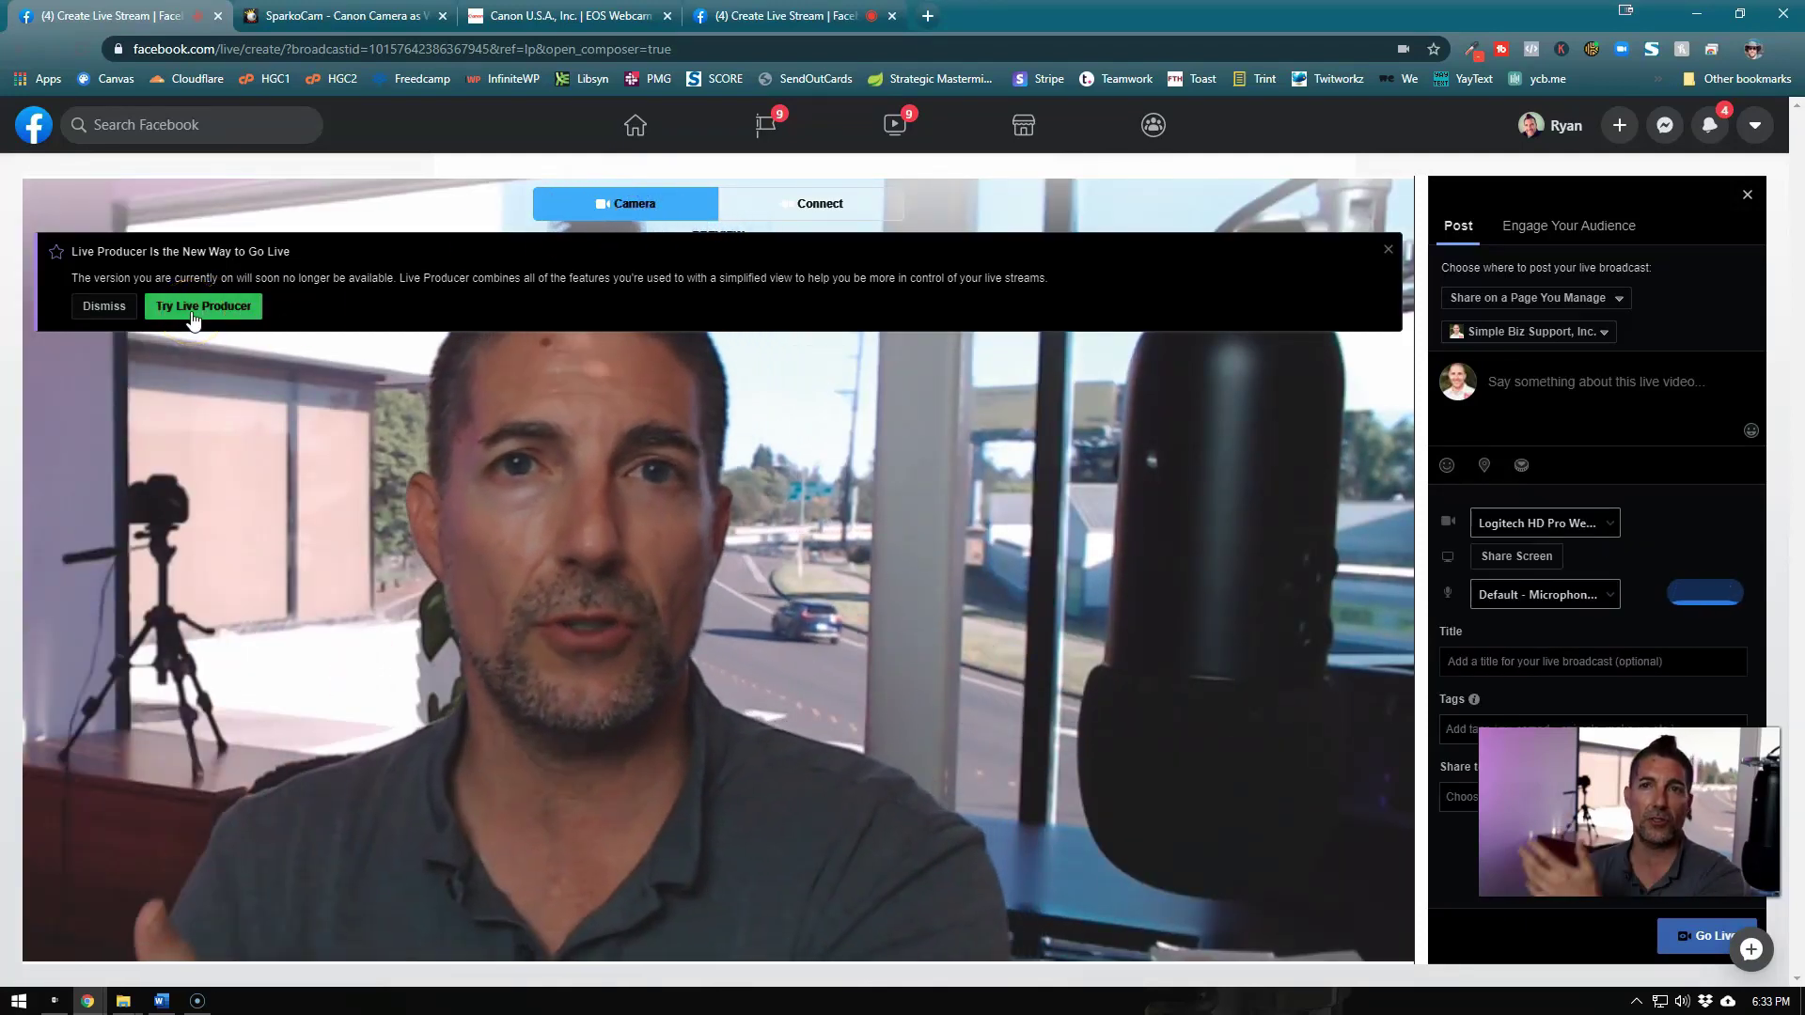
left_click(111, 308)
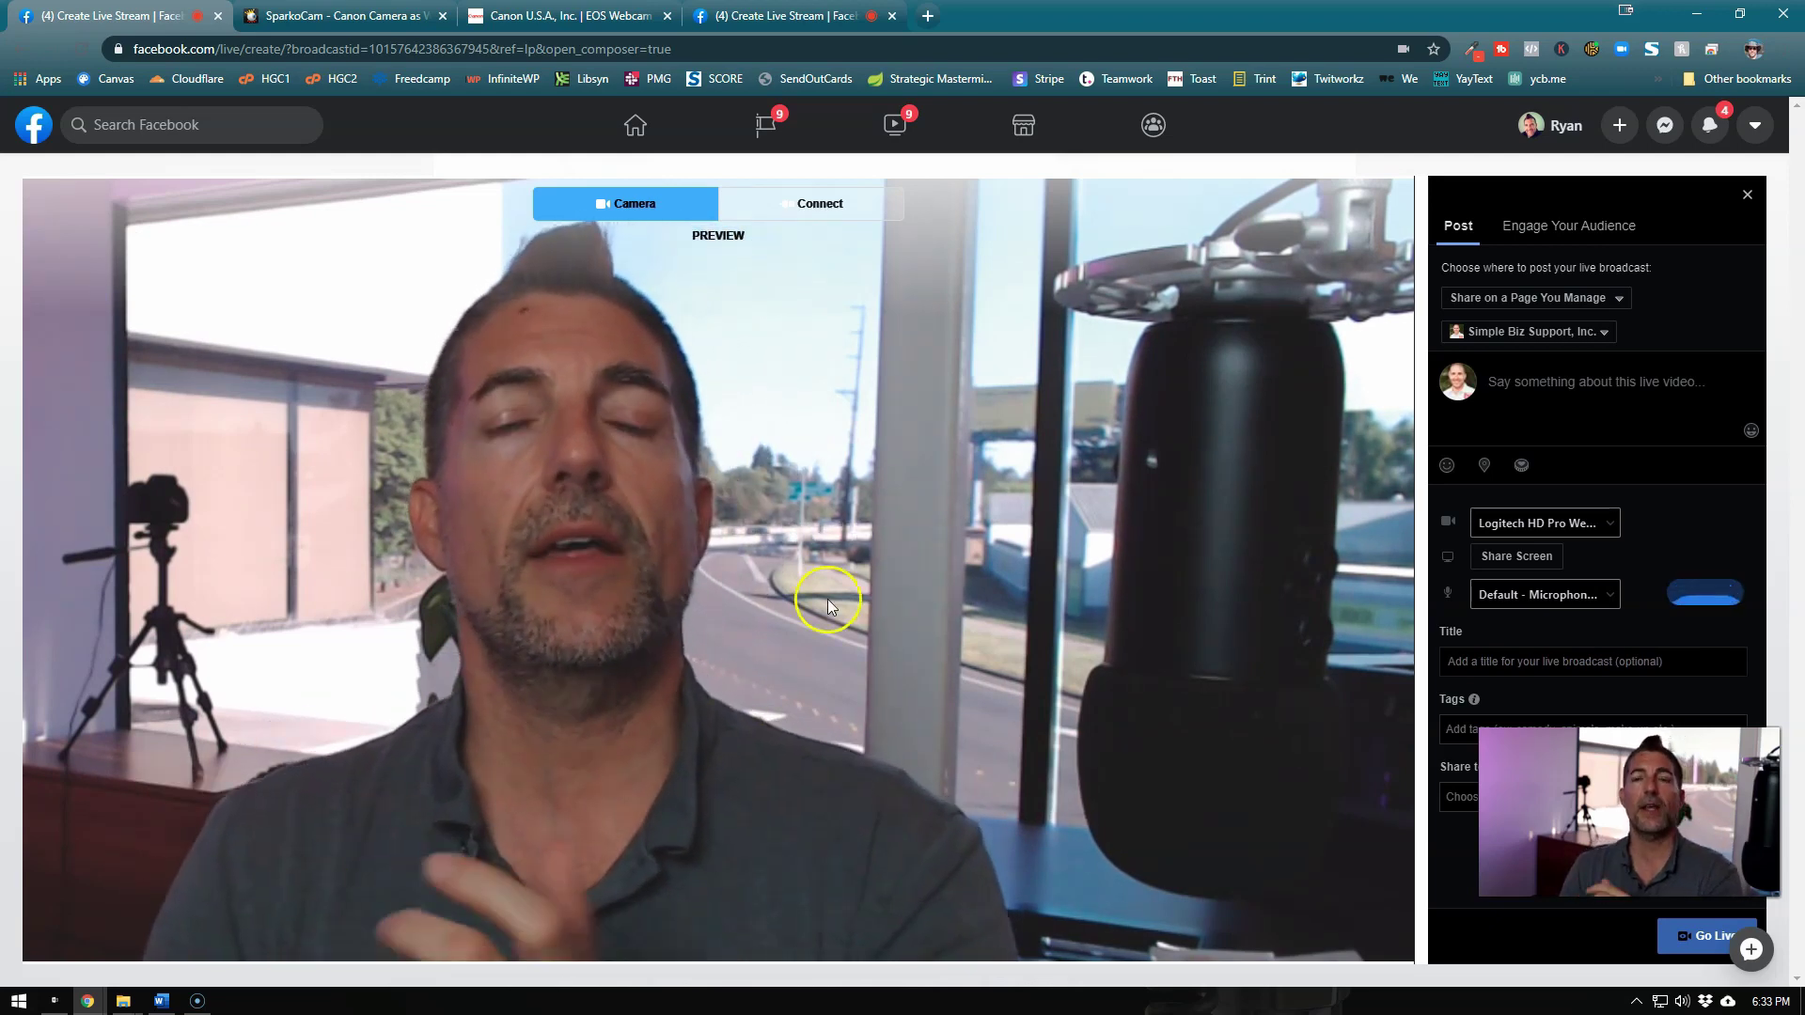
left_click(848, 576)
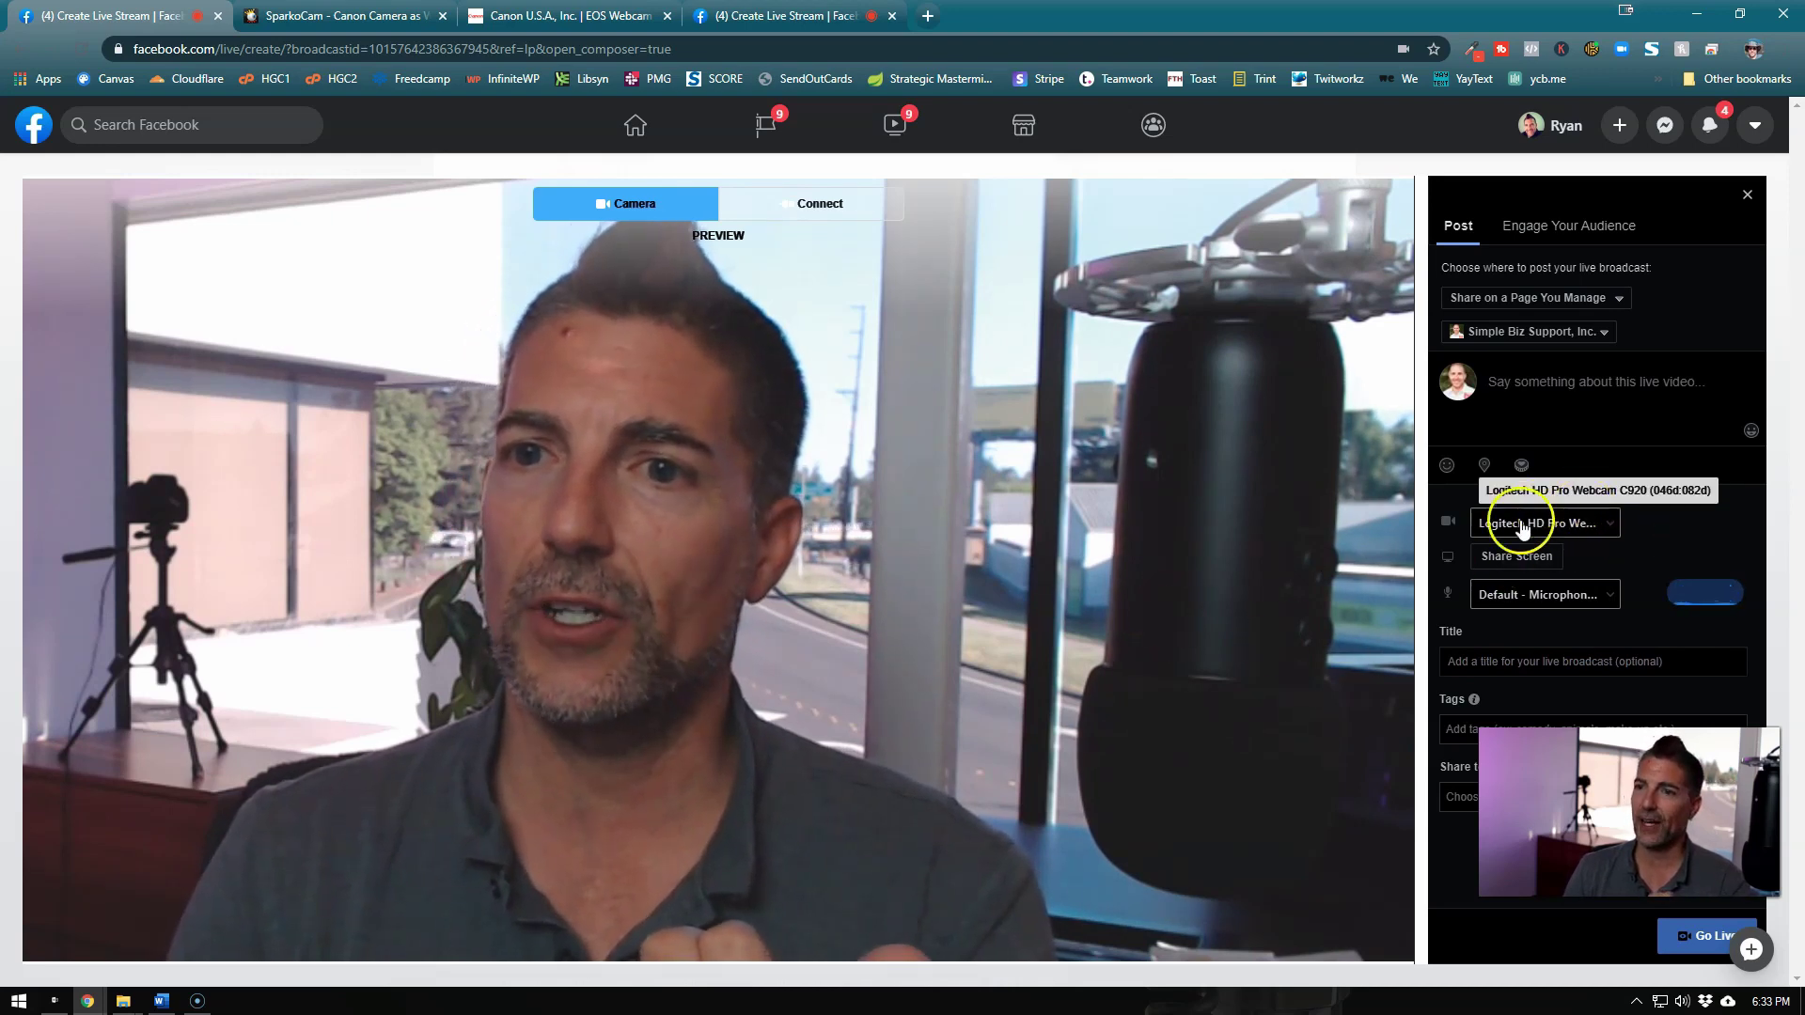
left_click(1605, 525)
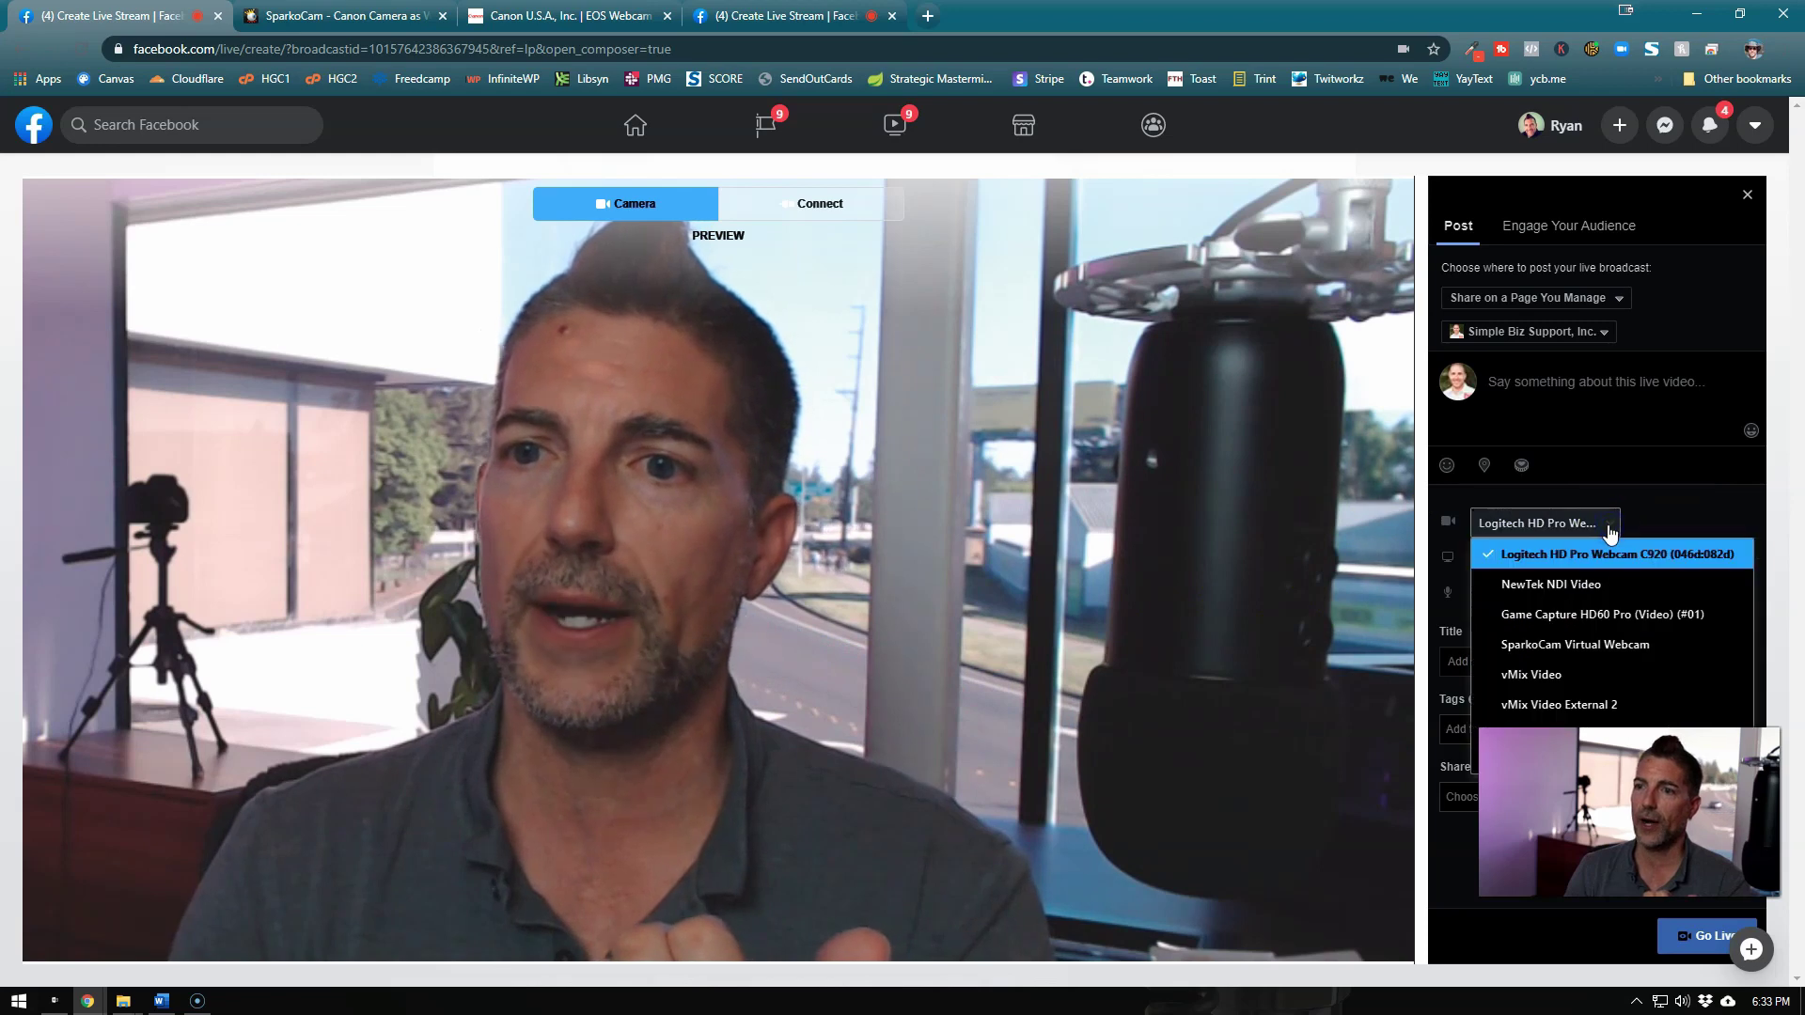
left_click(1603, 646)
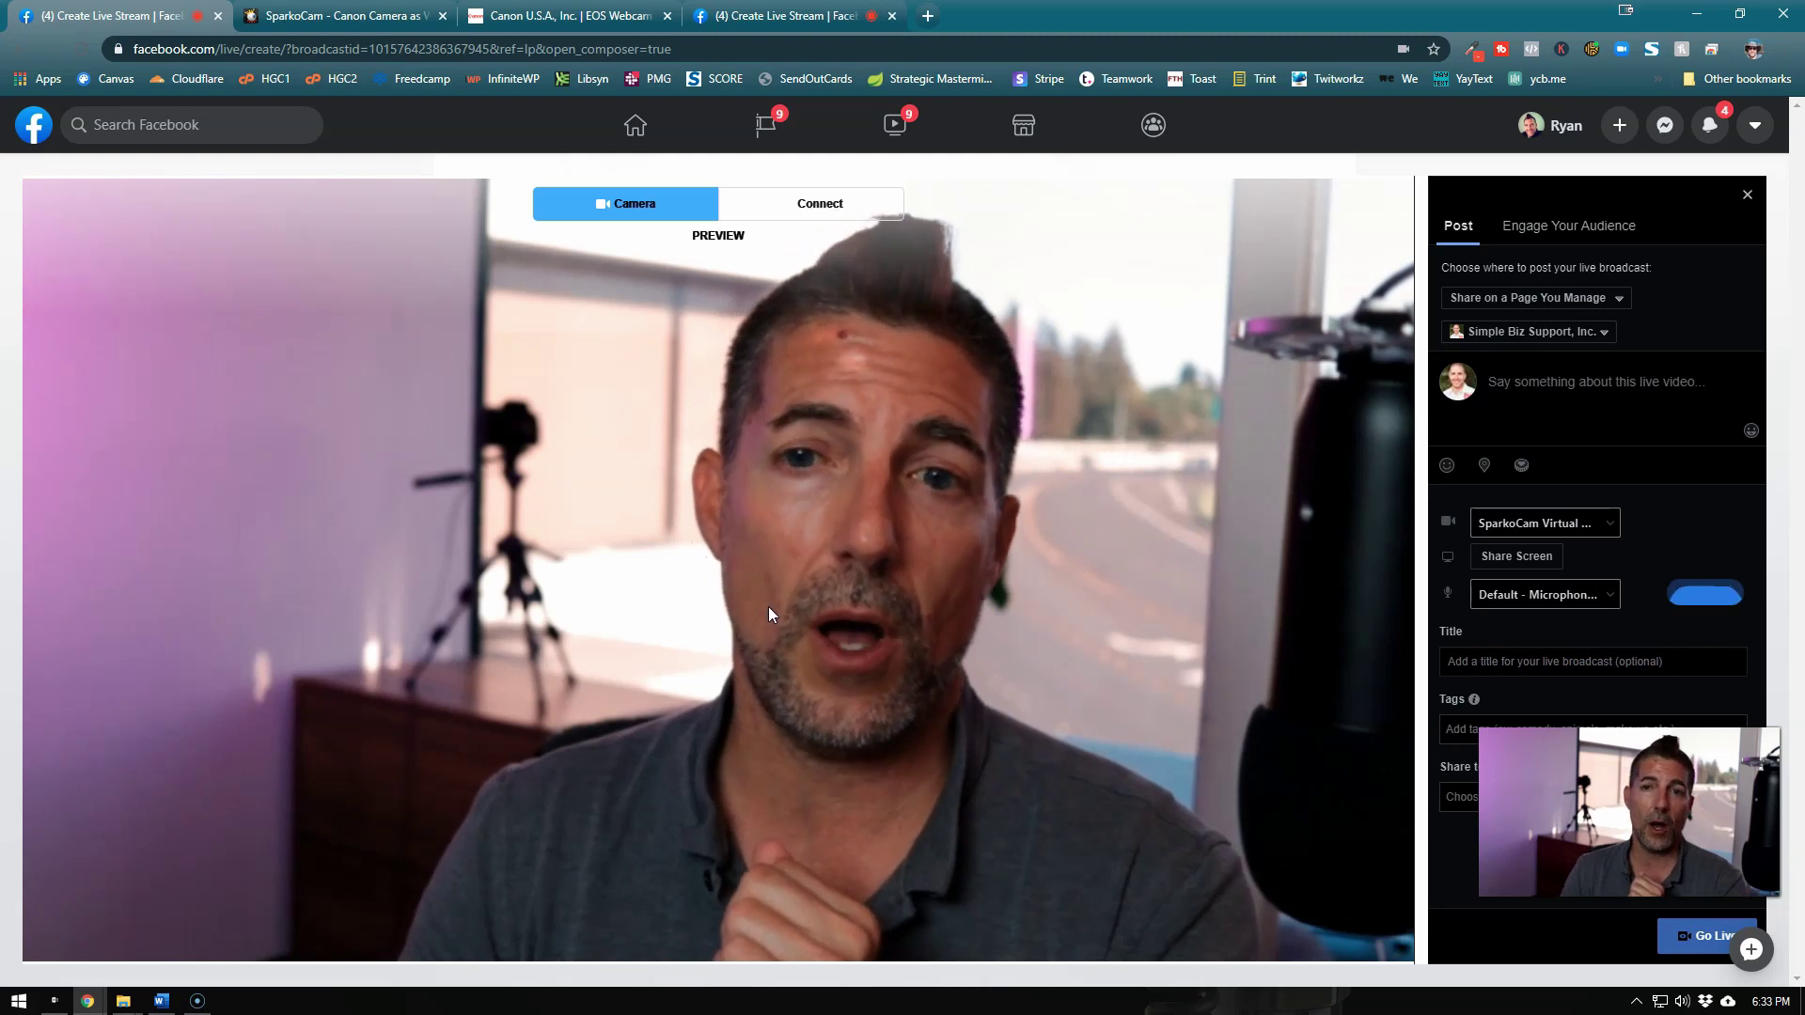
left_click(1581, 522)
left_click(1575, 554)
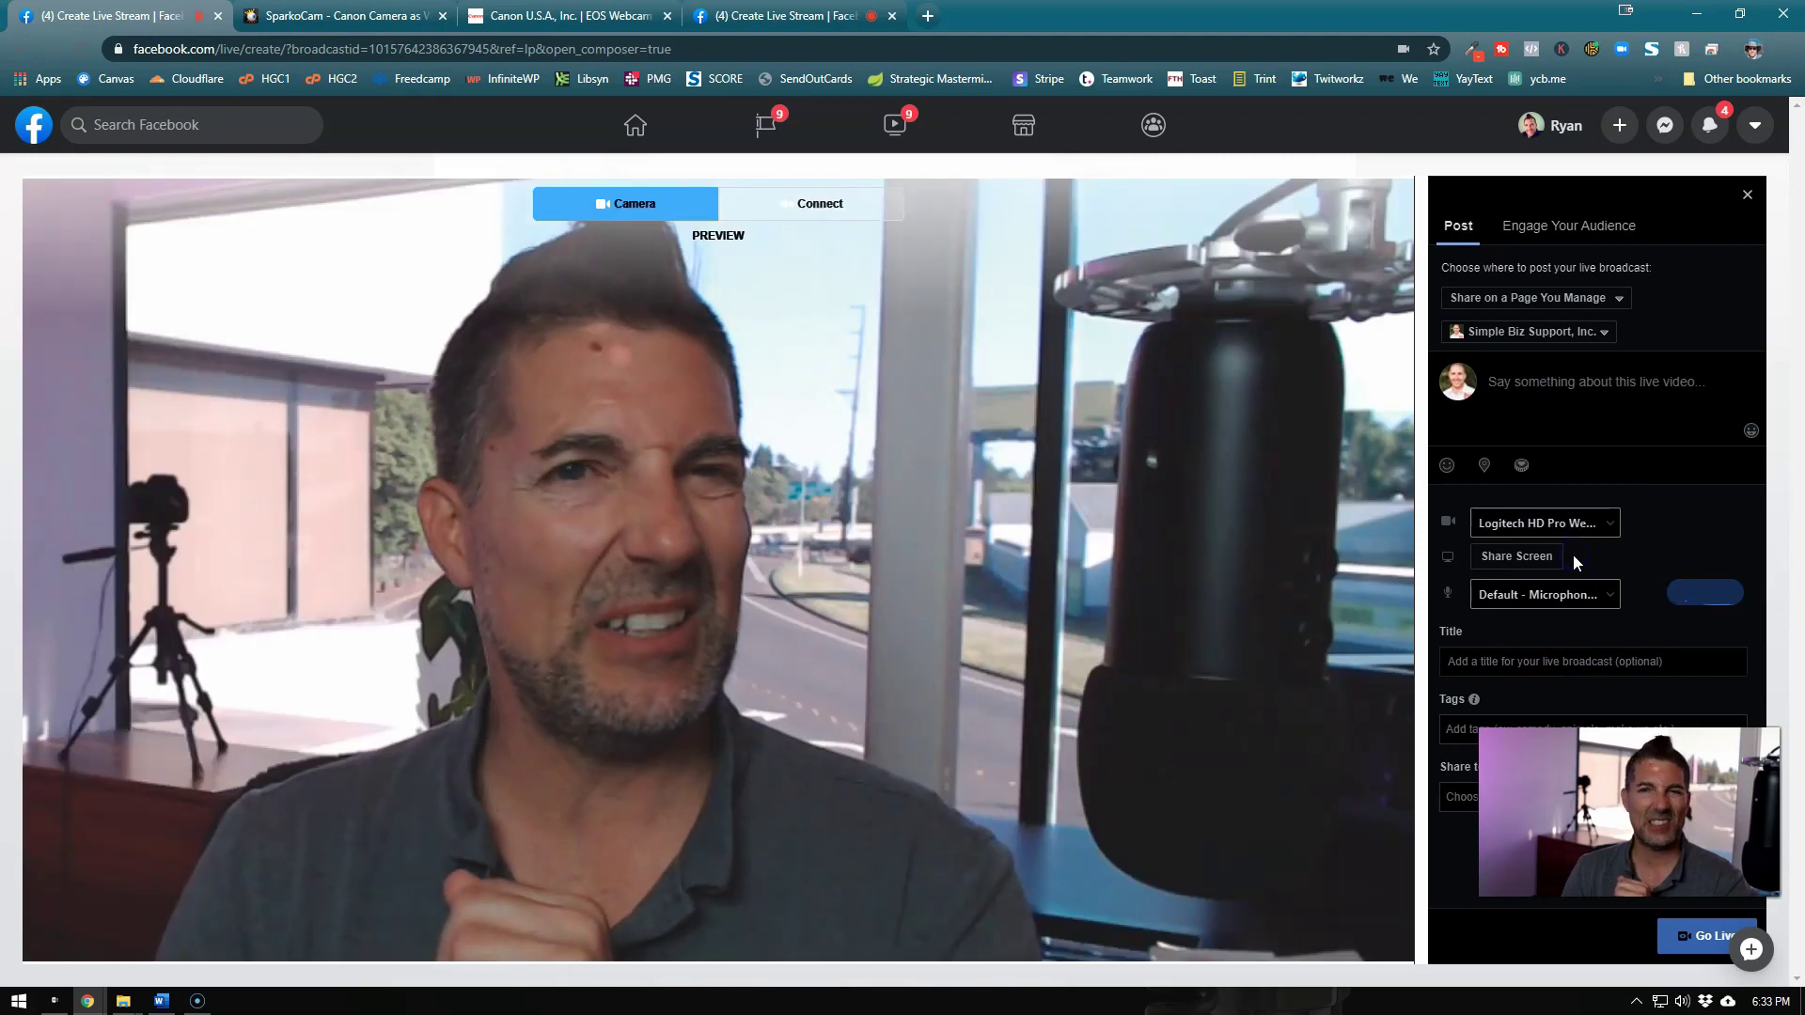
left_click(1083, 624)
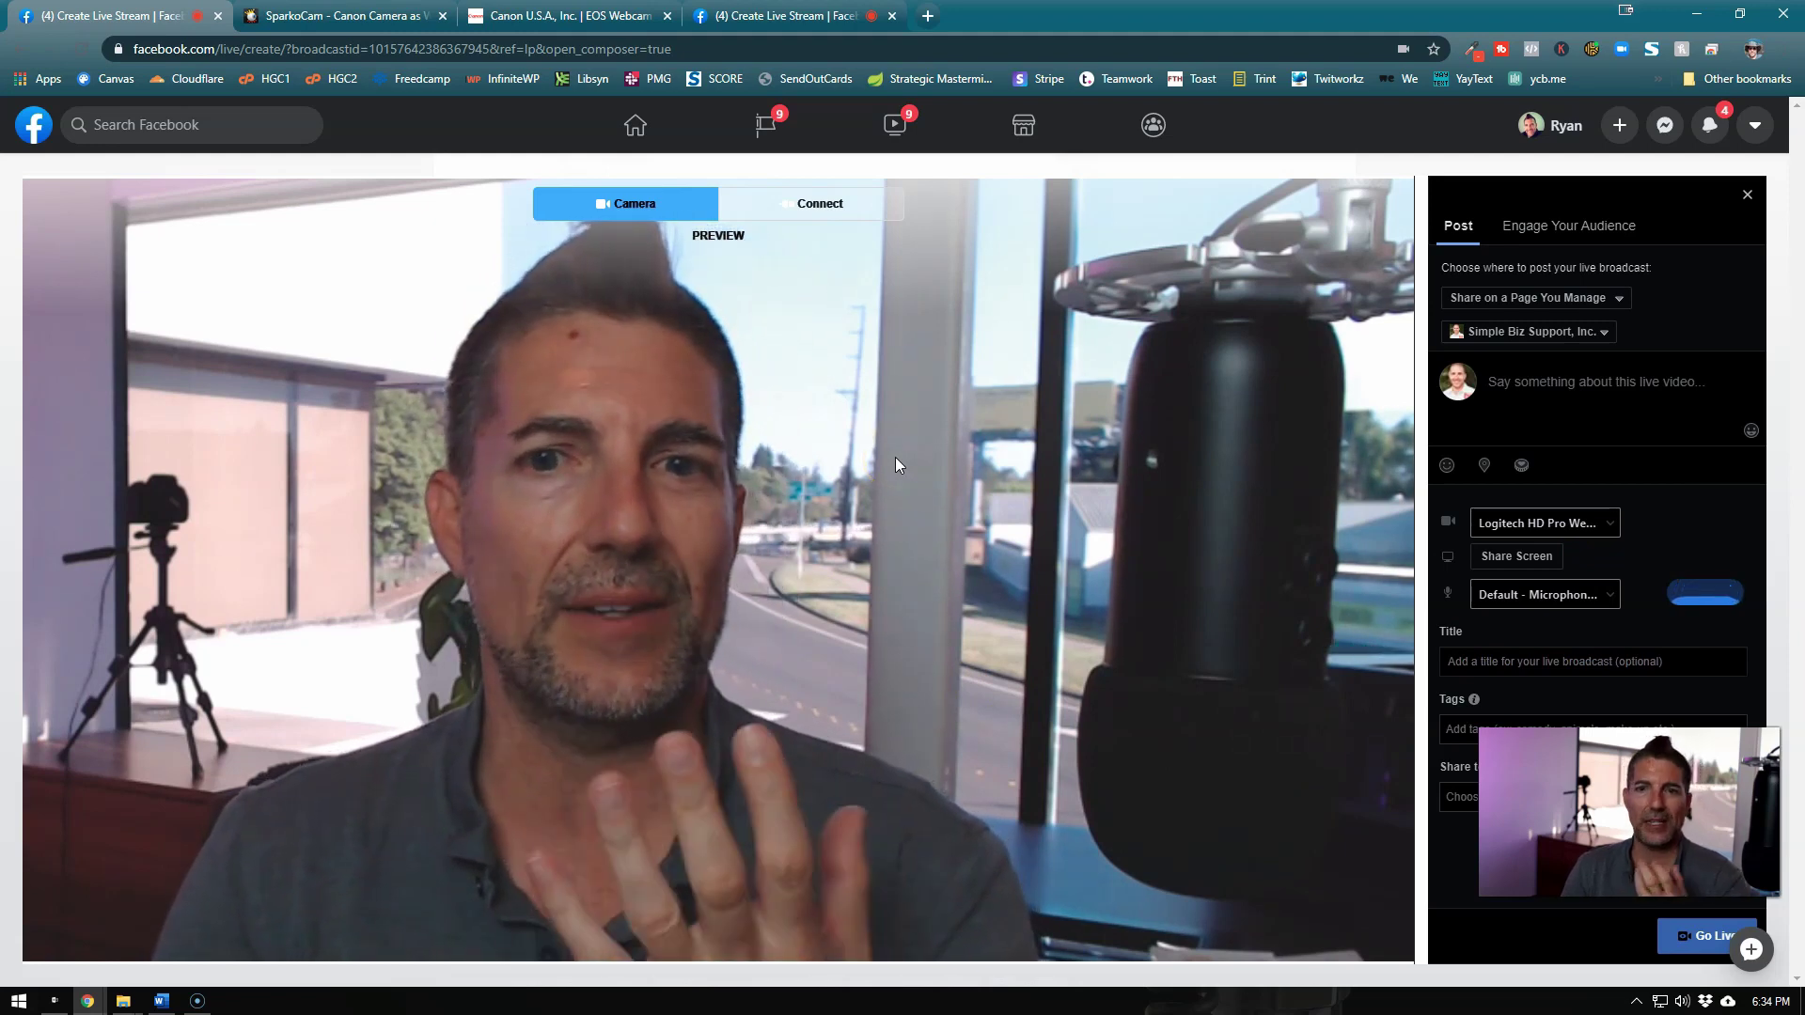
left_click(1611, 530)
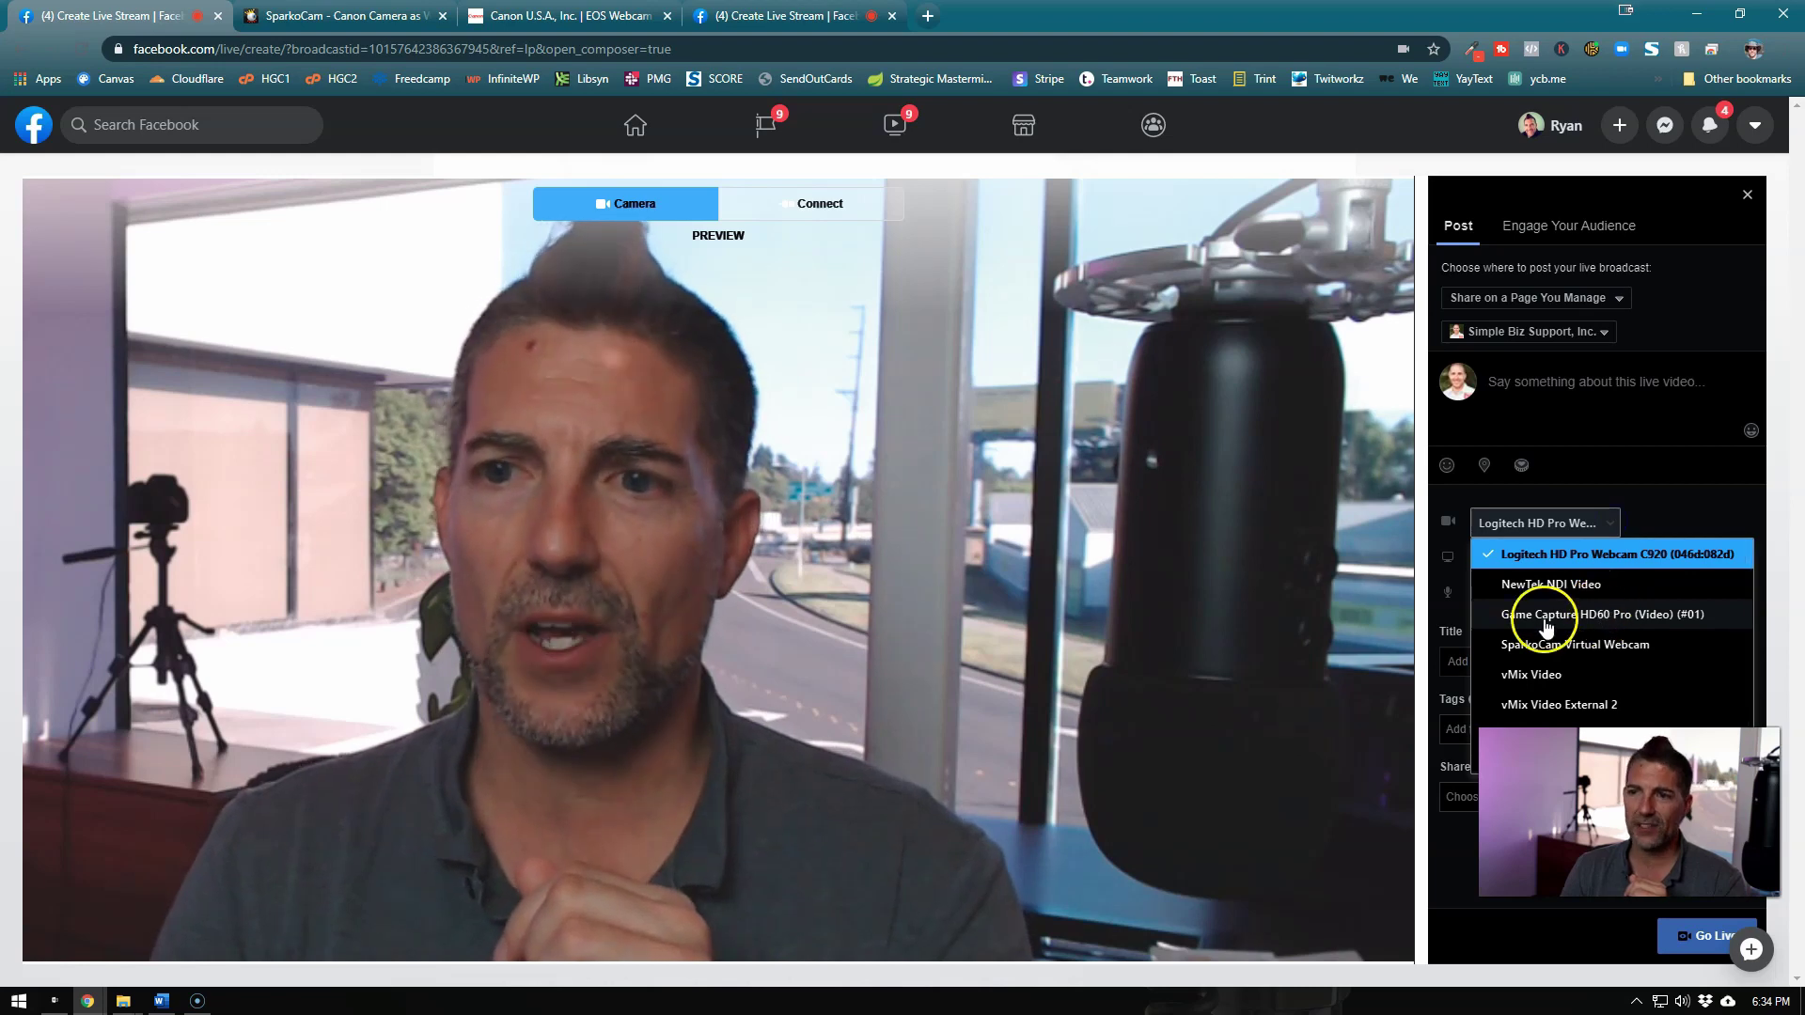
- Pick SparkoCam Virtual Webcam from the camera source dropdown
left_click(1544, 655)
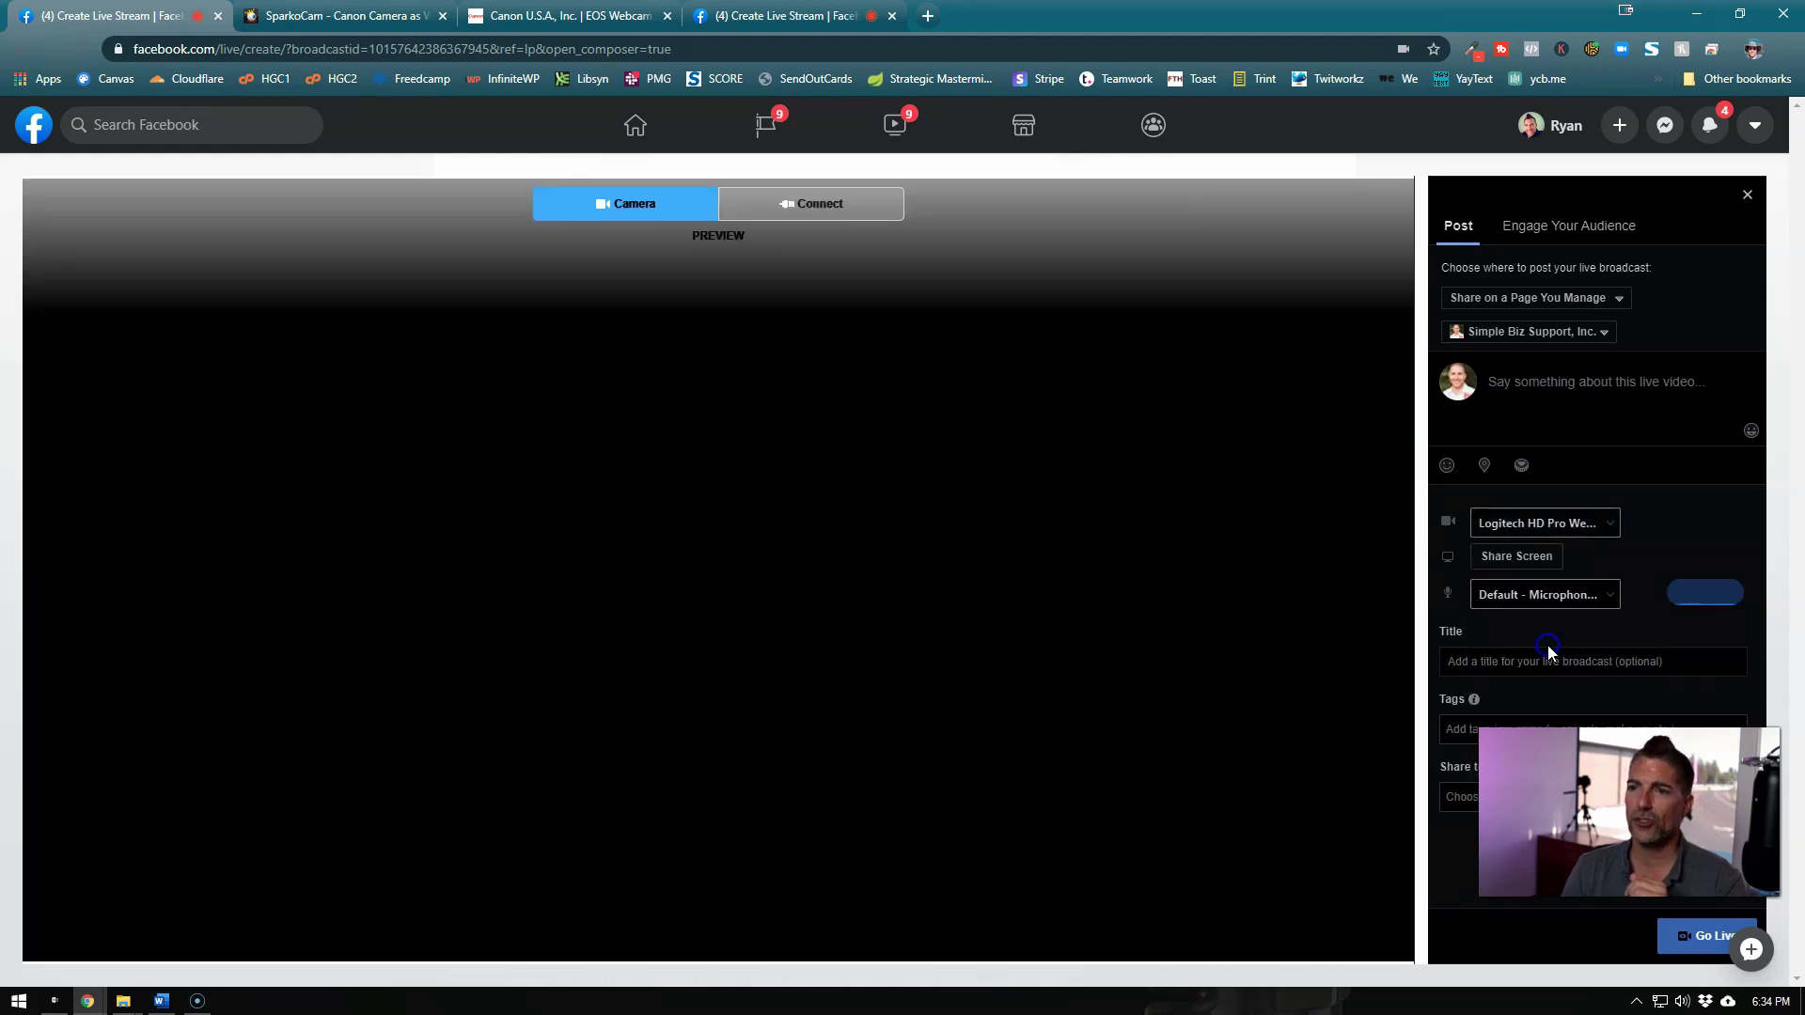